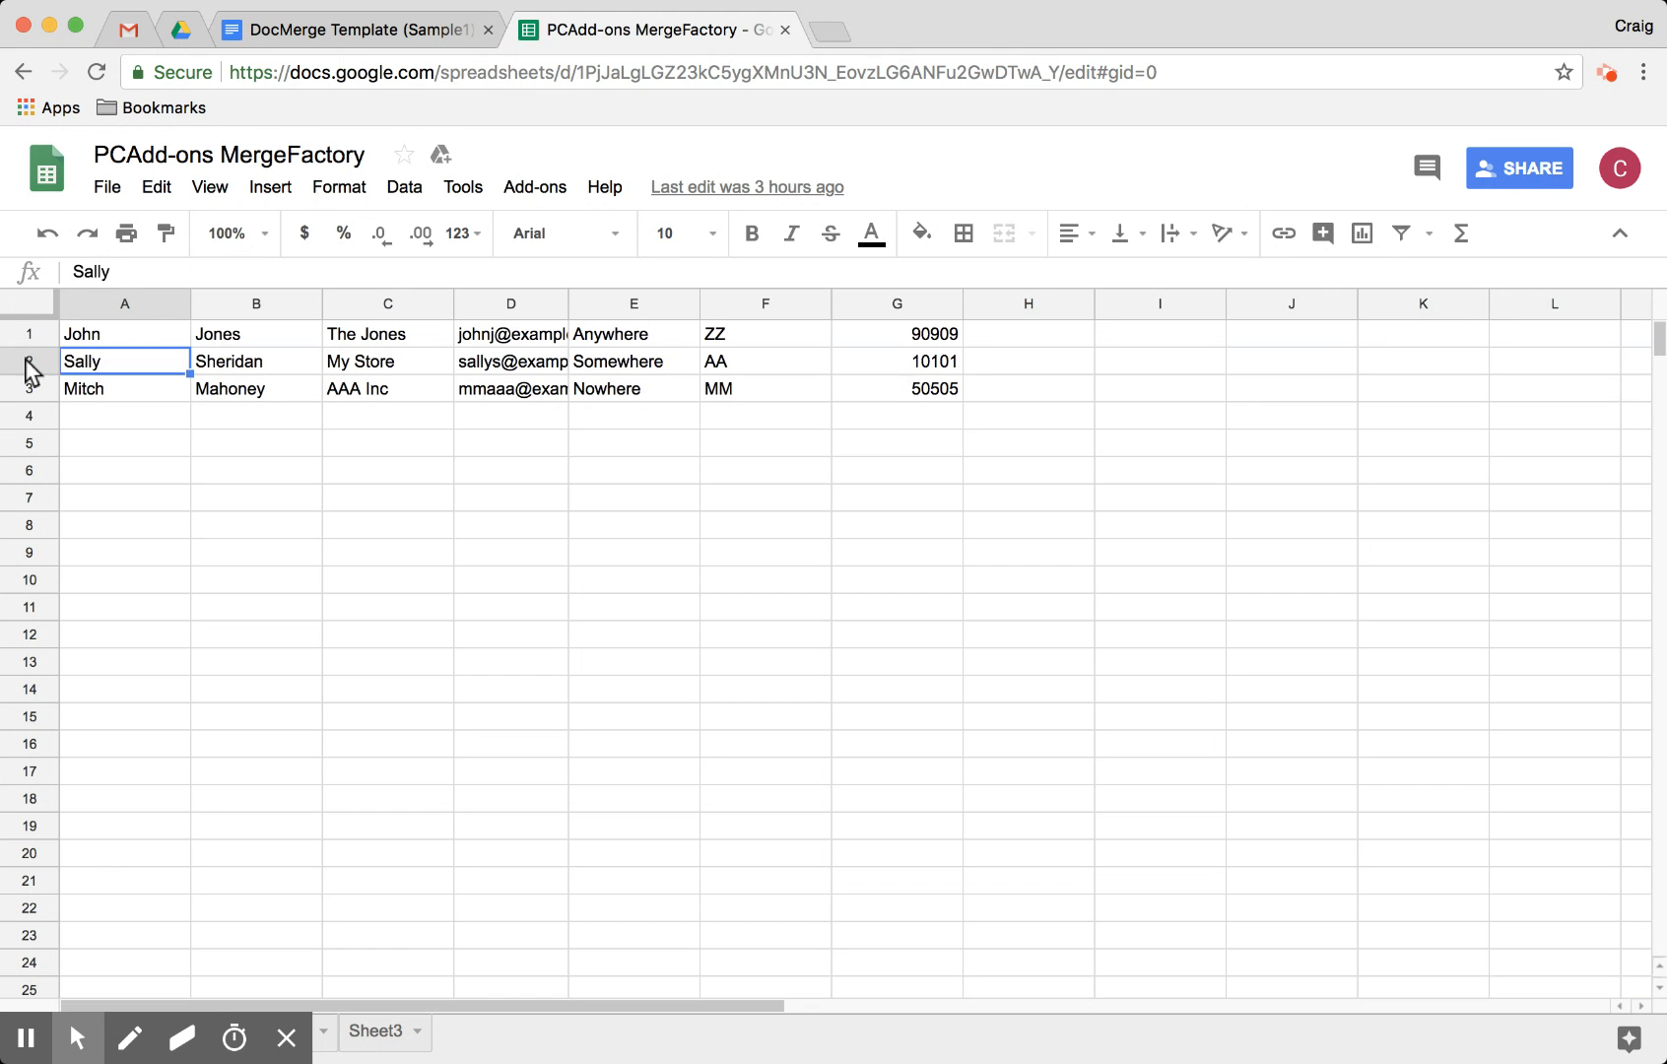
{"action": "left_click_drag", "start_coordinate": [29, 365], "coordinate": [29, 393]}
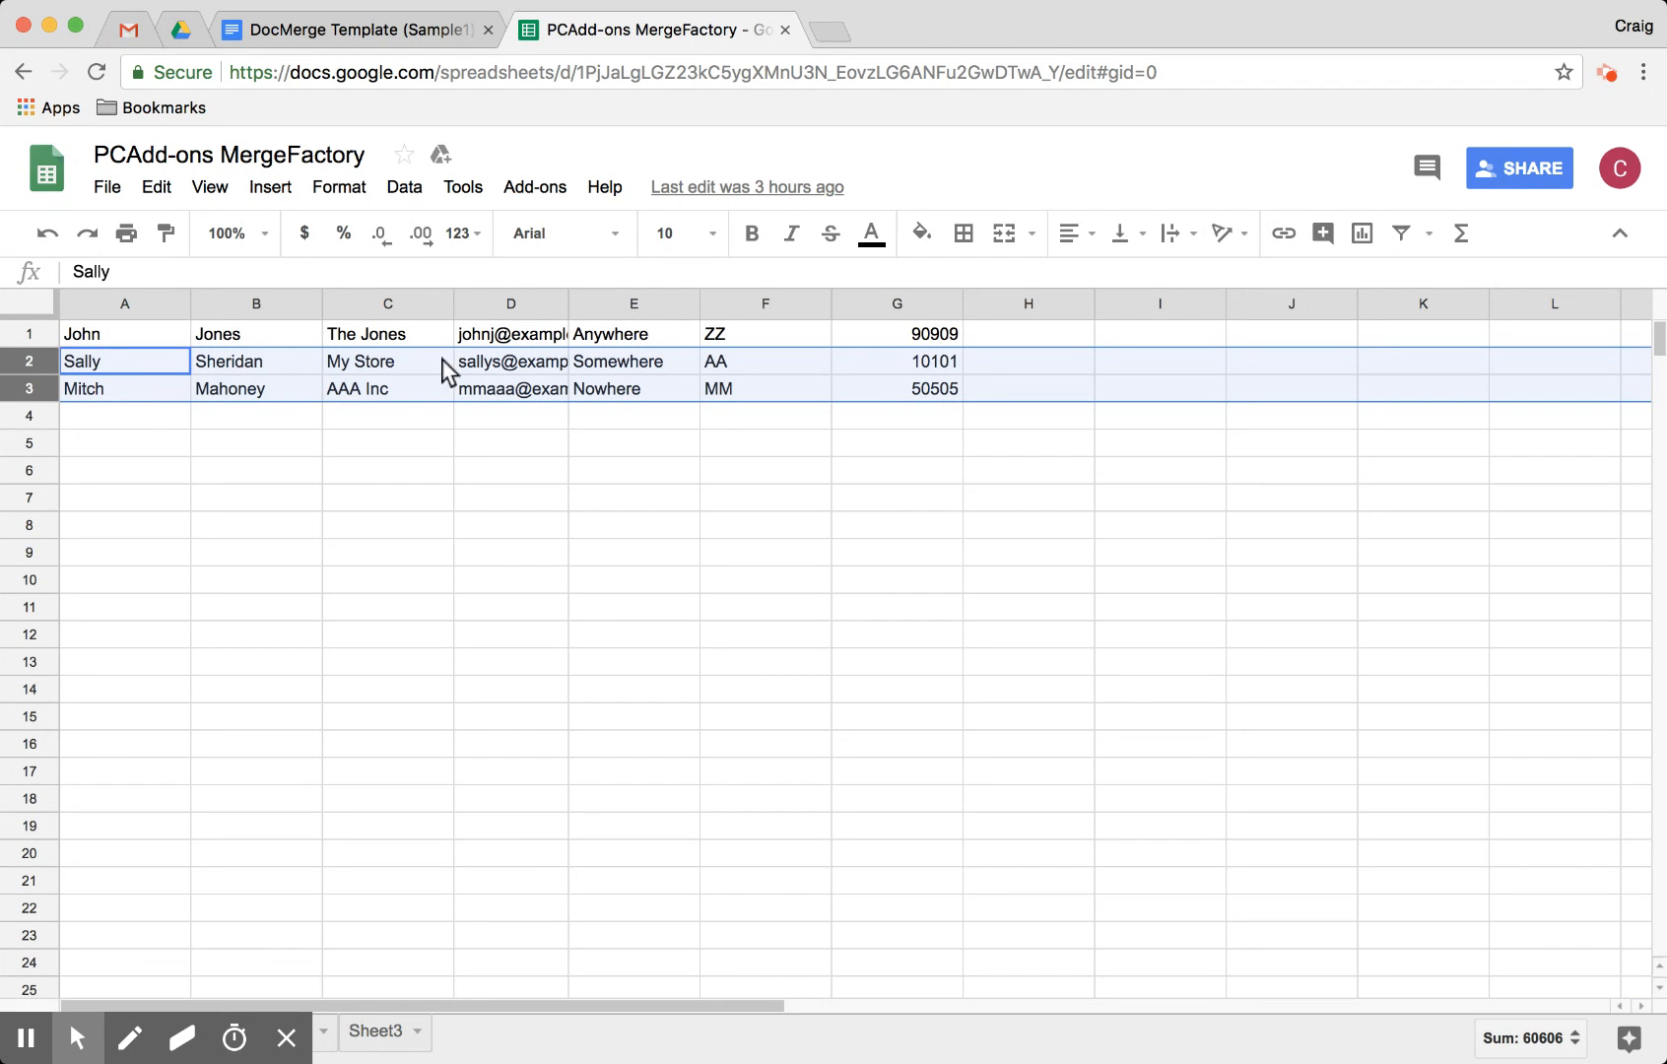
{"action": "left_click", "coordinate": [496, 310]}
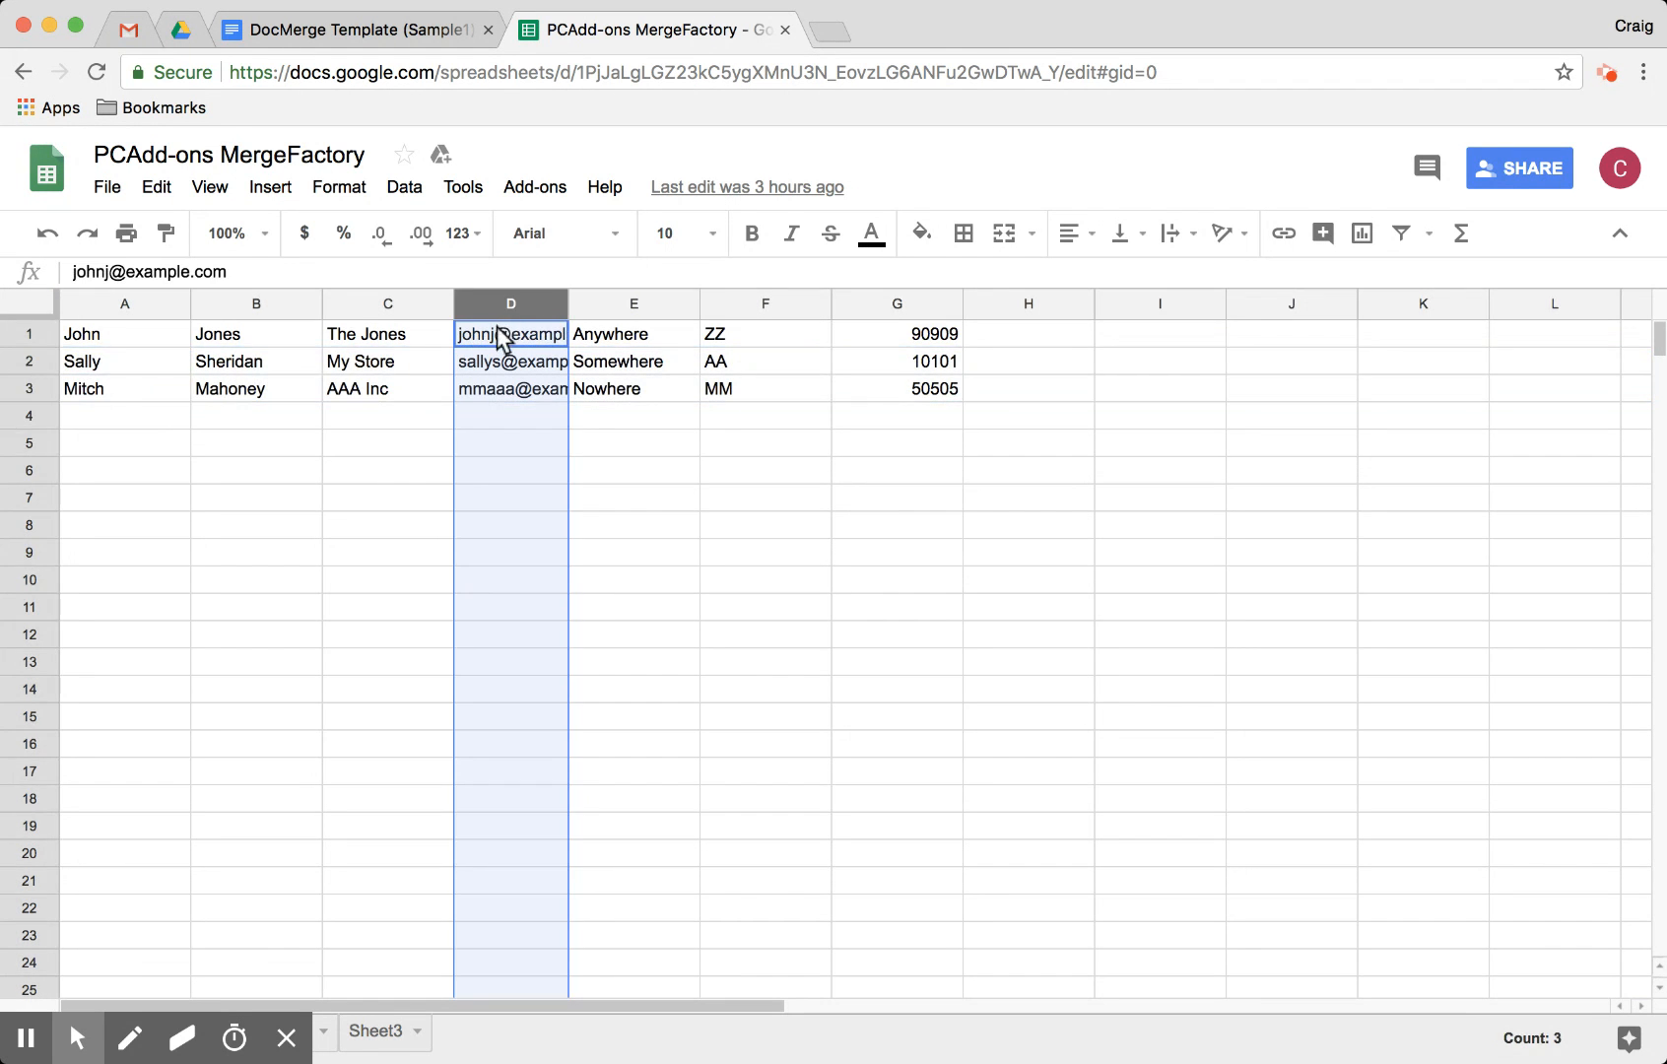
{"action": "left_click", "coordinate": [37, 340]}
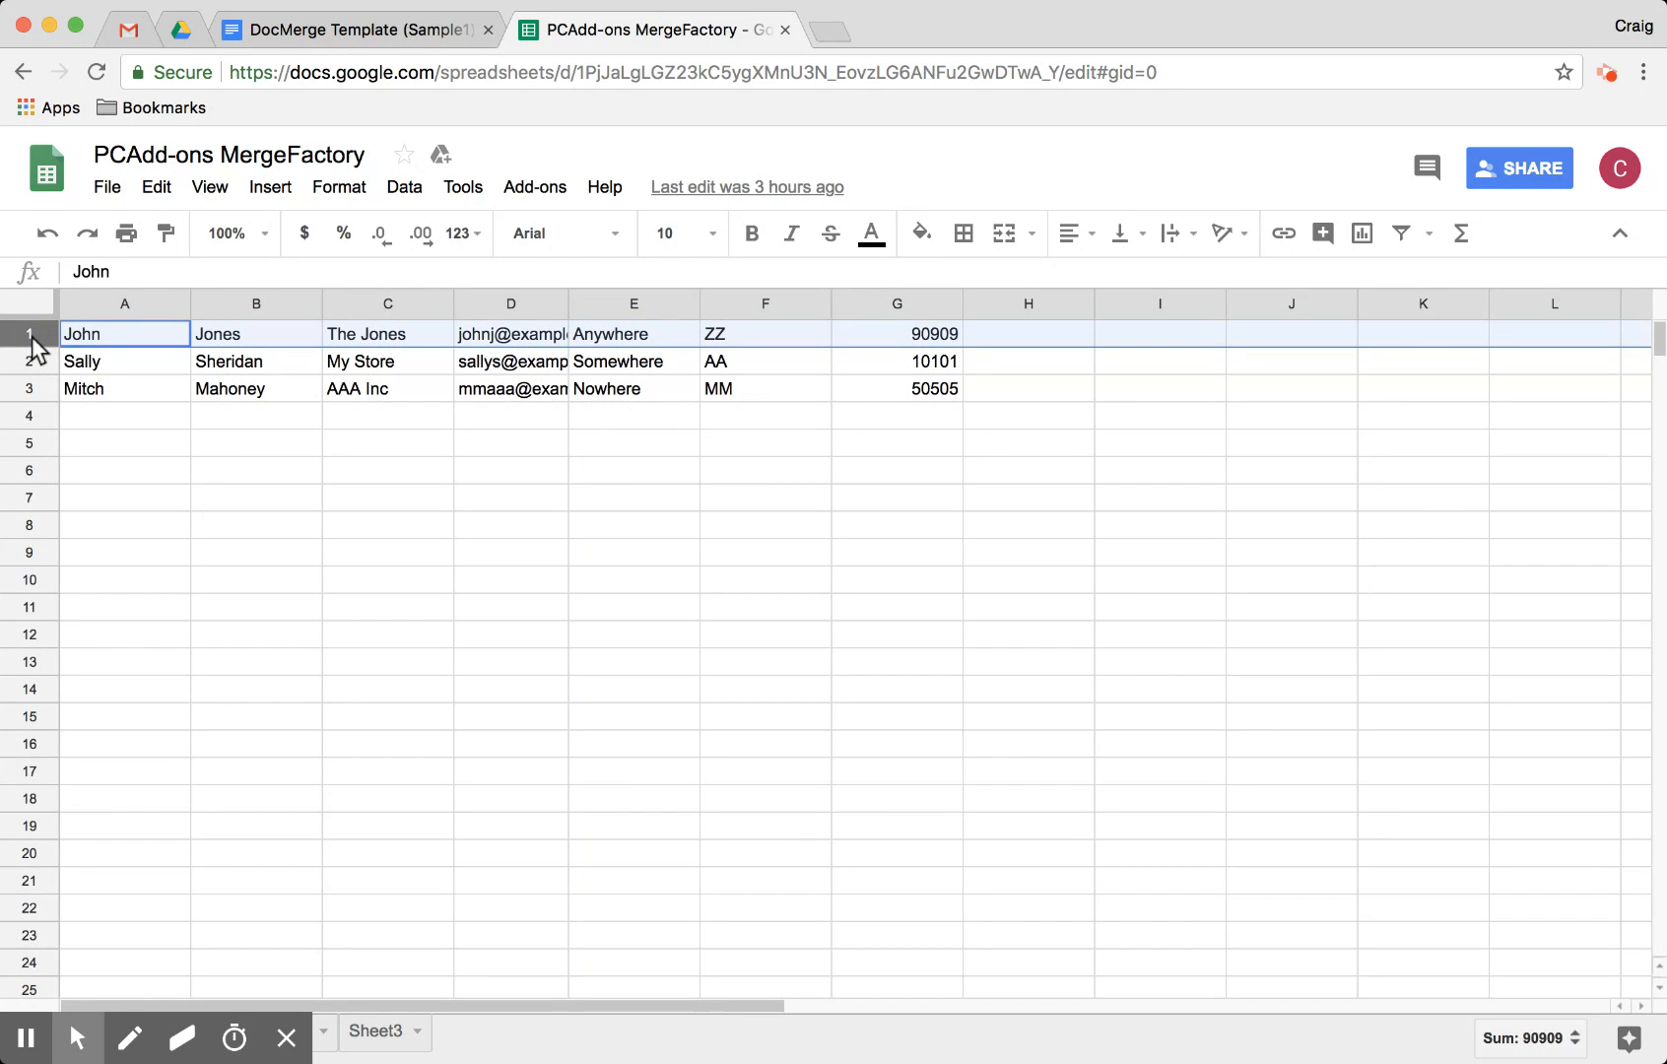
- Open the PCAdd-ons MergeFactory email sidebar and expand its email details form
{"action": "left_click", "coordinate": [541, 196]}
{"action": "mouse_move", "coordinate": [596, 286]}
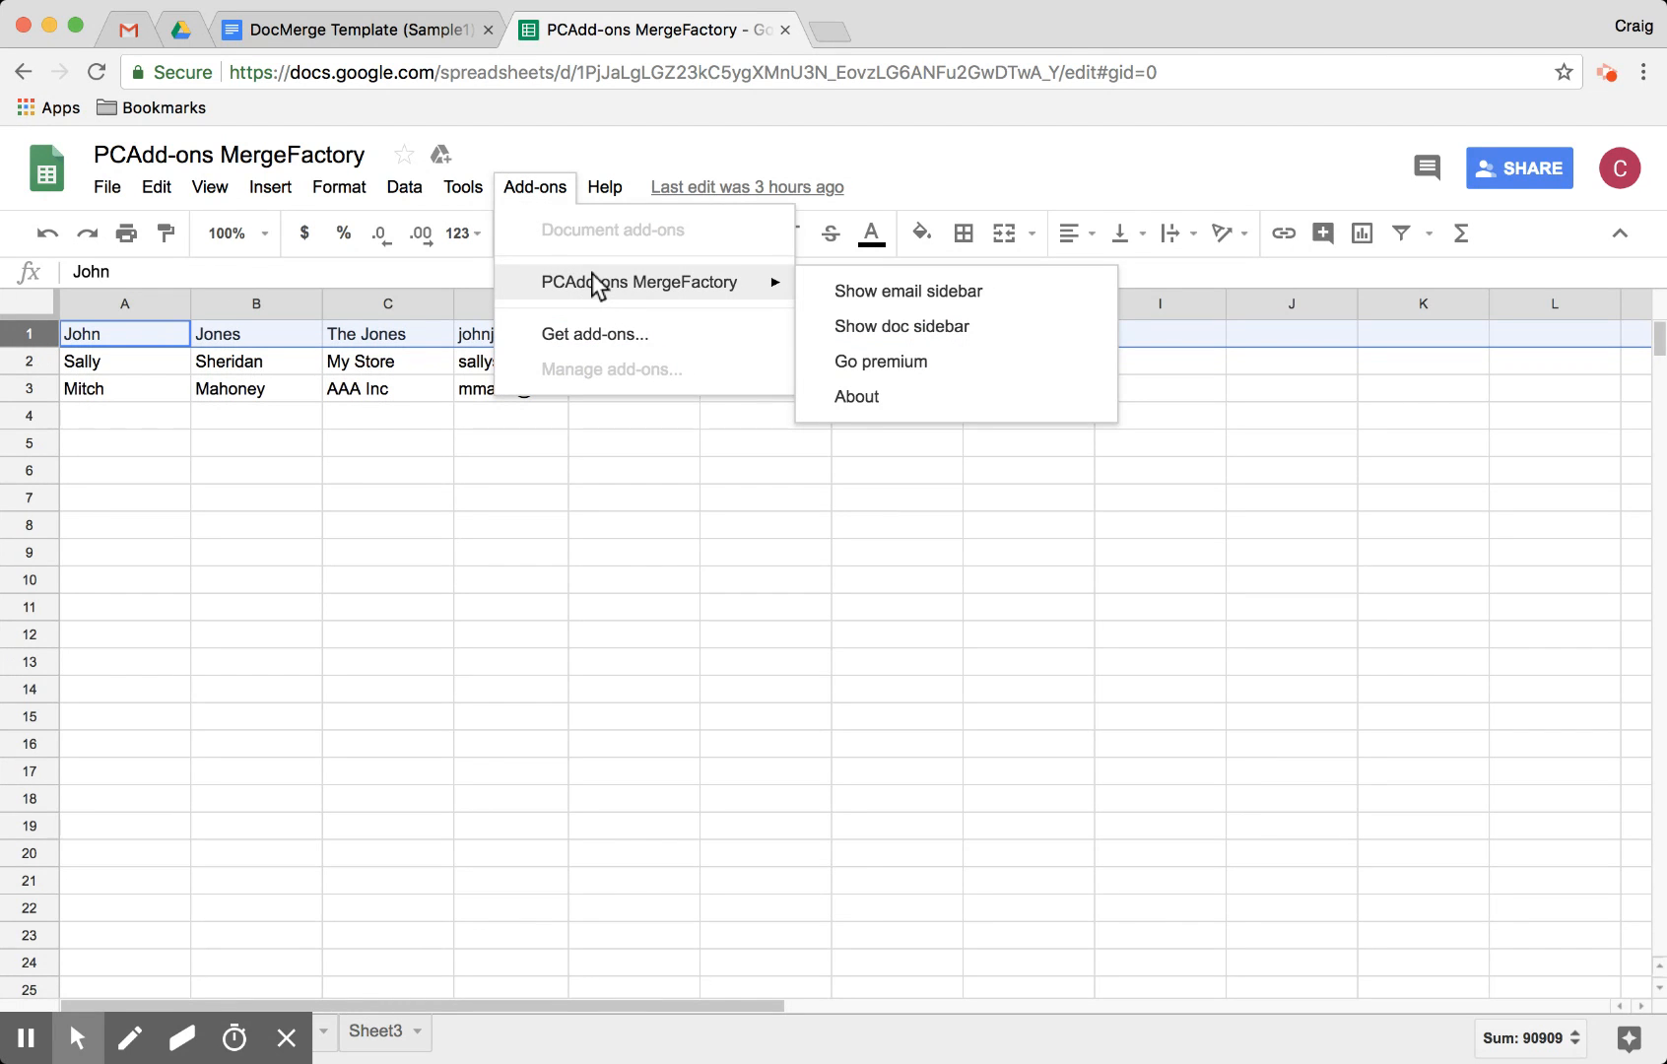
{"action": "left_click", "coordinate": [904, 293]}
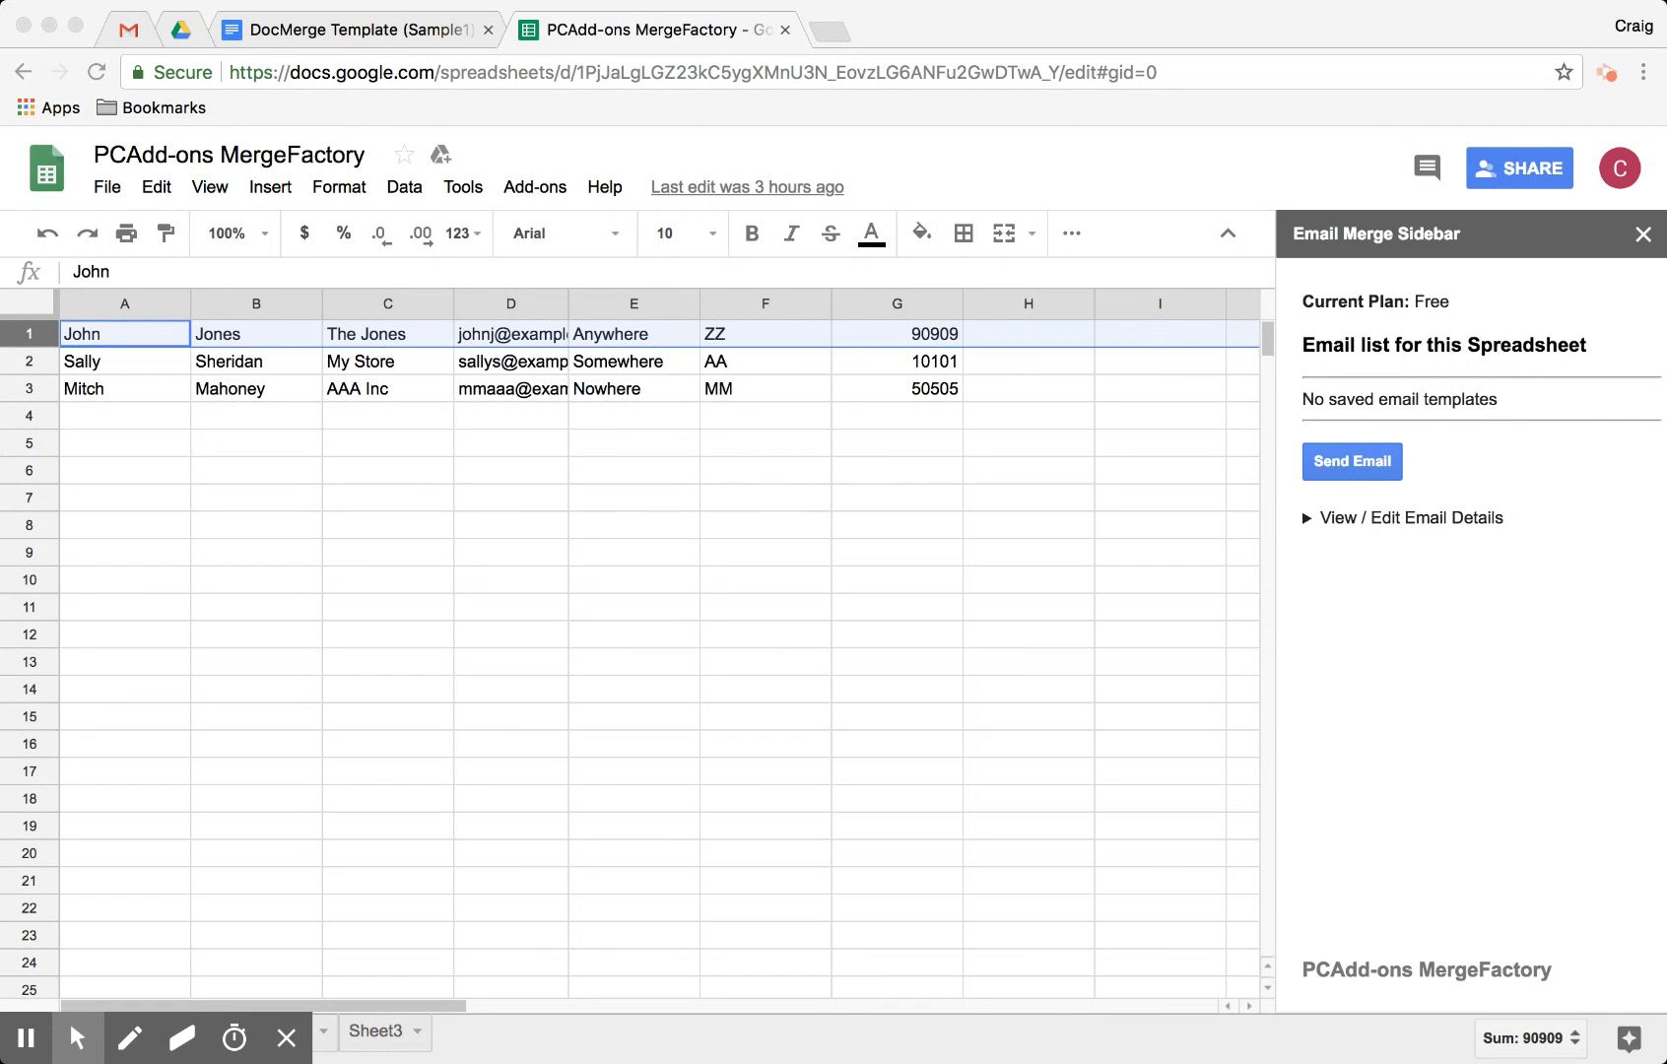
{"action": "left_click", "coordinate": [1462, 519]}
{"action": "scroll", "coordinate": [1428, 611], "scroll_direction": "down", "scroll_amount": 5}
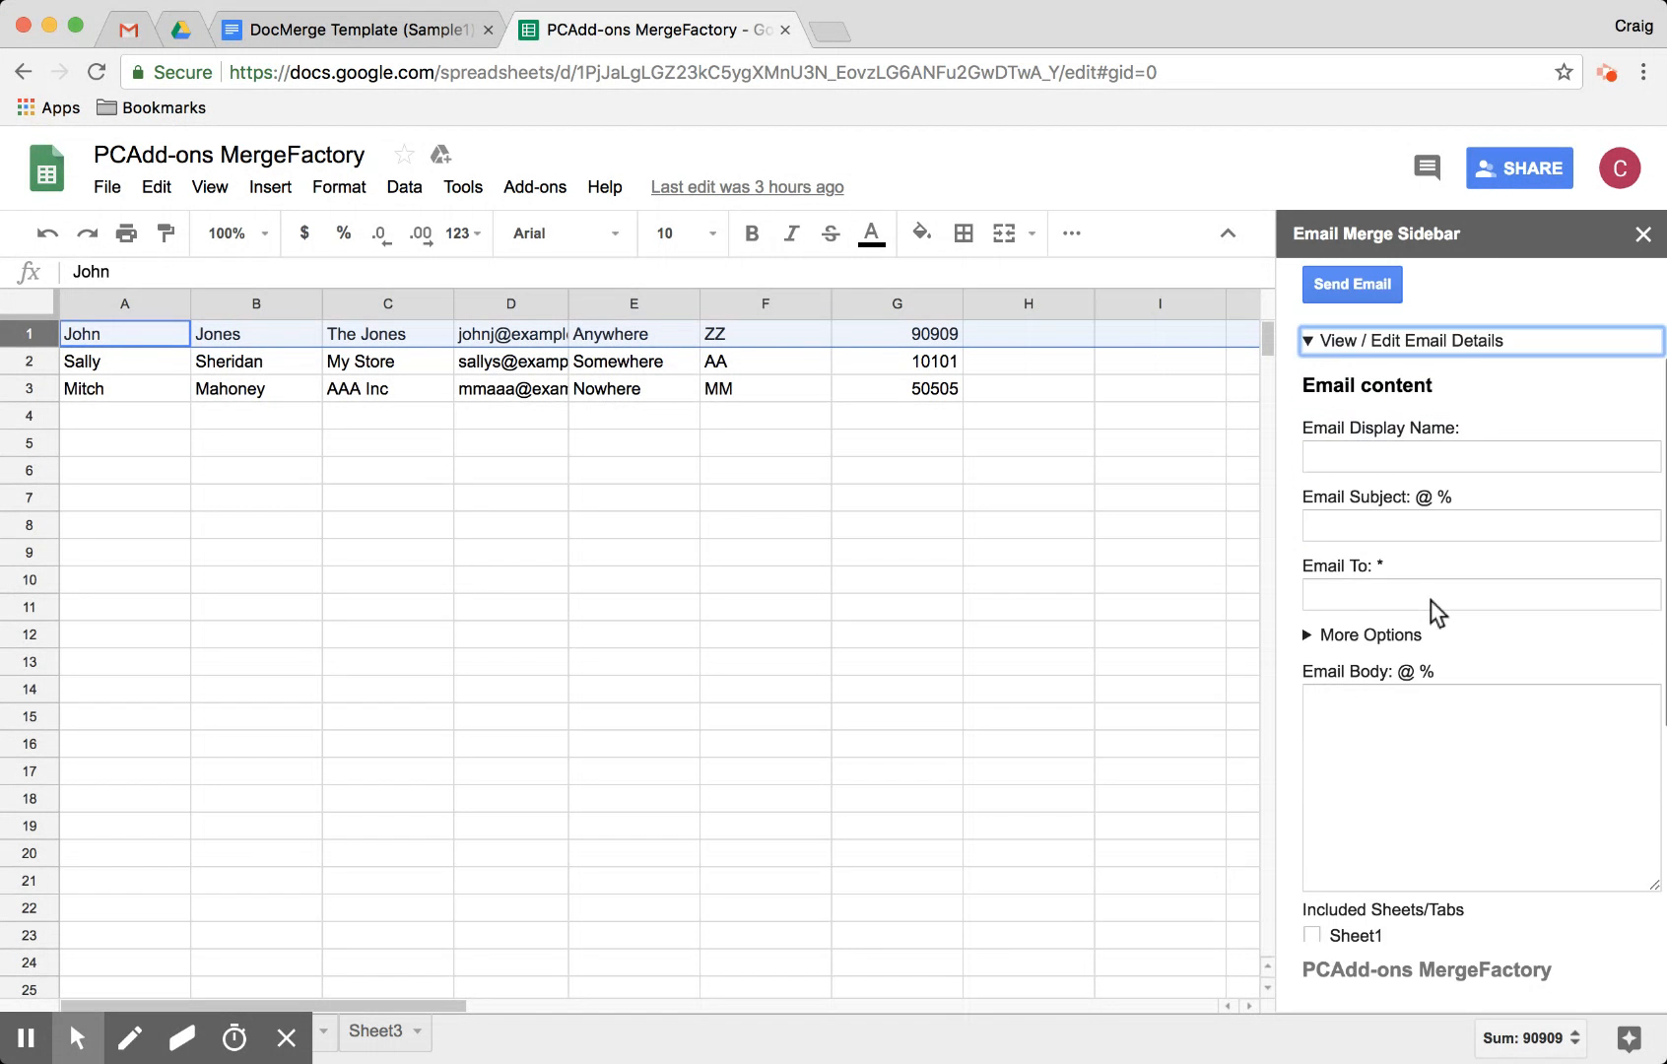
{"action": "scroll", "coordinate": [1431, 597], "scroll_direction": "up", "scroll_amount": 3}
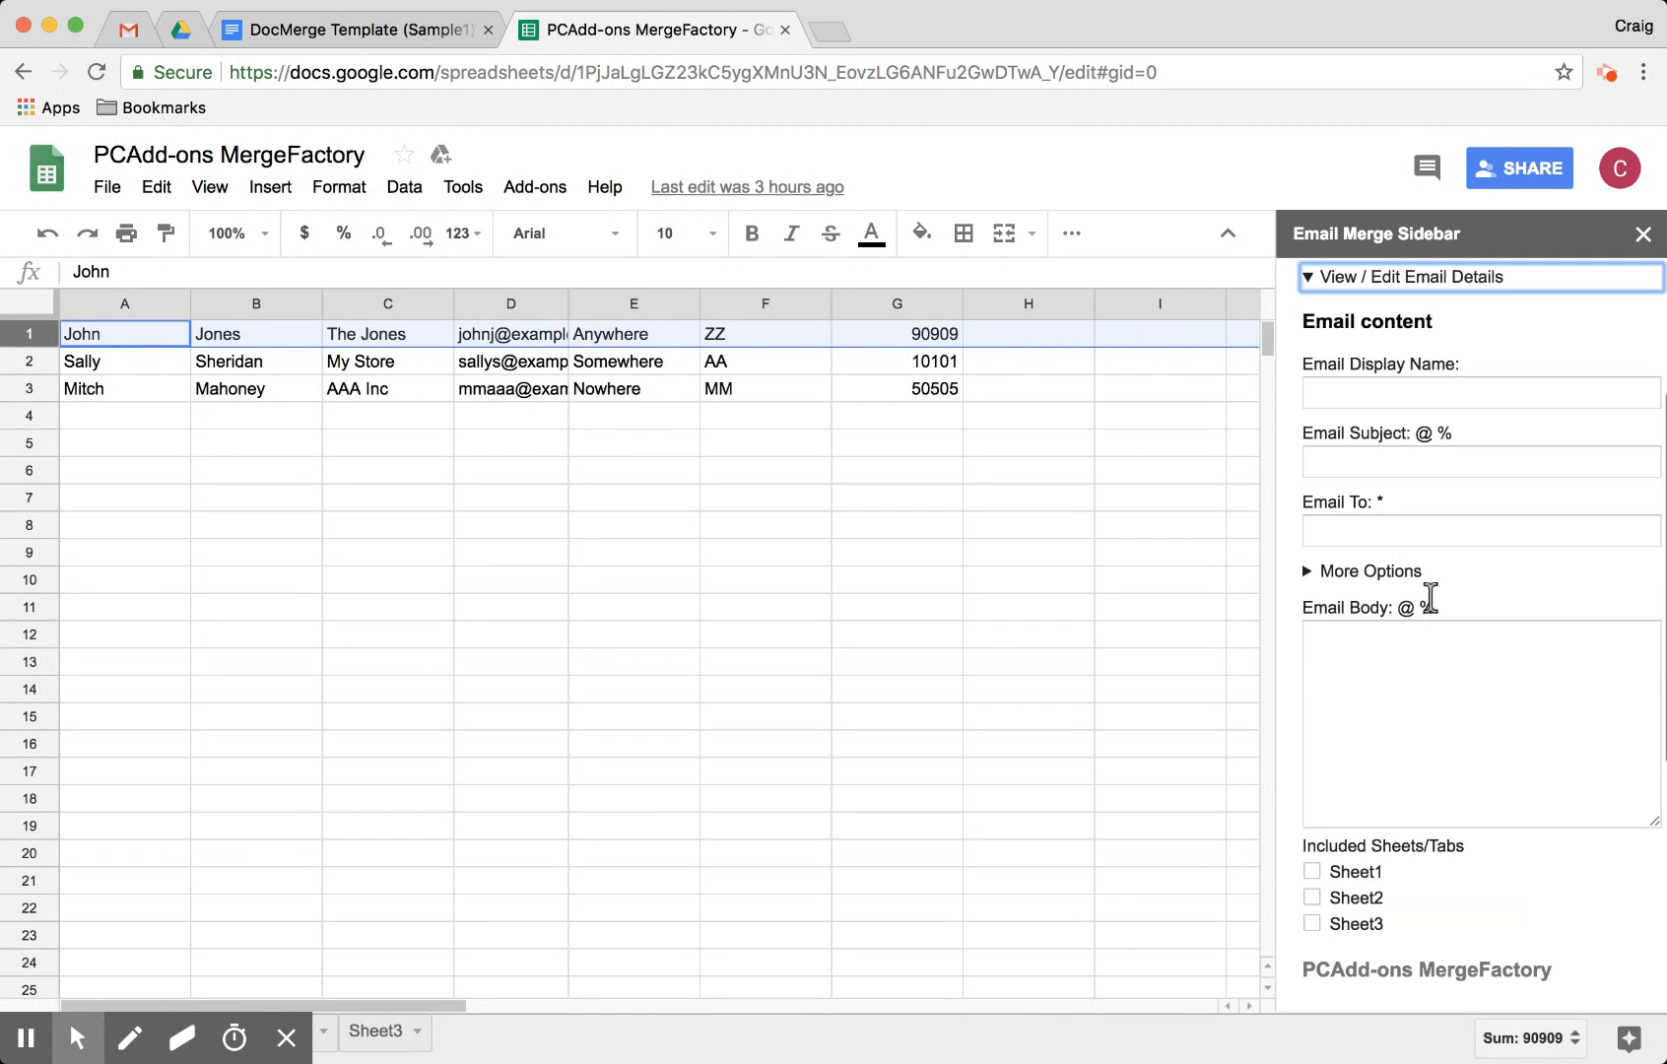
{"action": "scroll", "coordinate": [1431, 597], "scroll_direction": "up", "scroll_amount": 3}
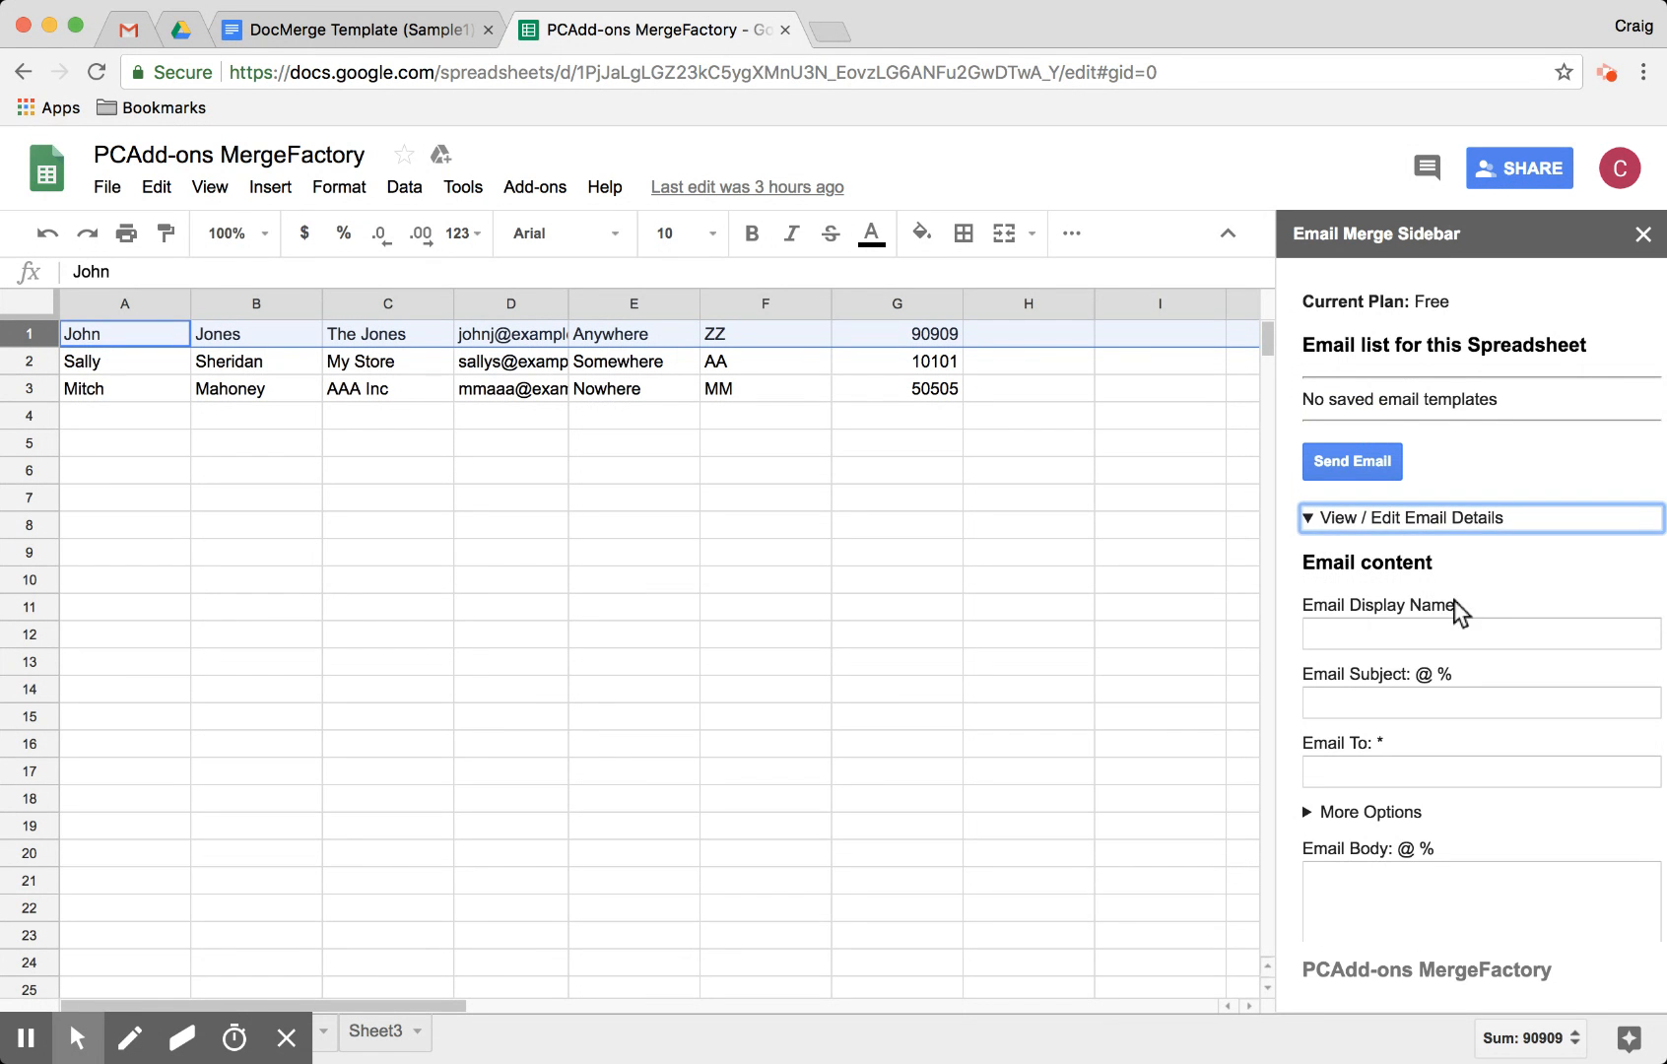
- Set the email display name to "My First Email"
{"action": "left_click", "coordinate": [1465, 399]}
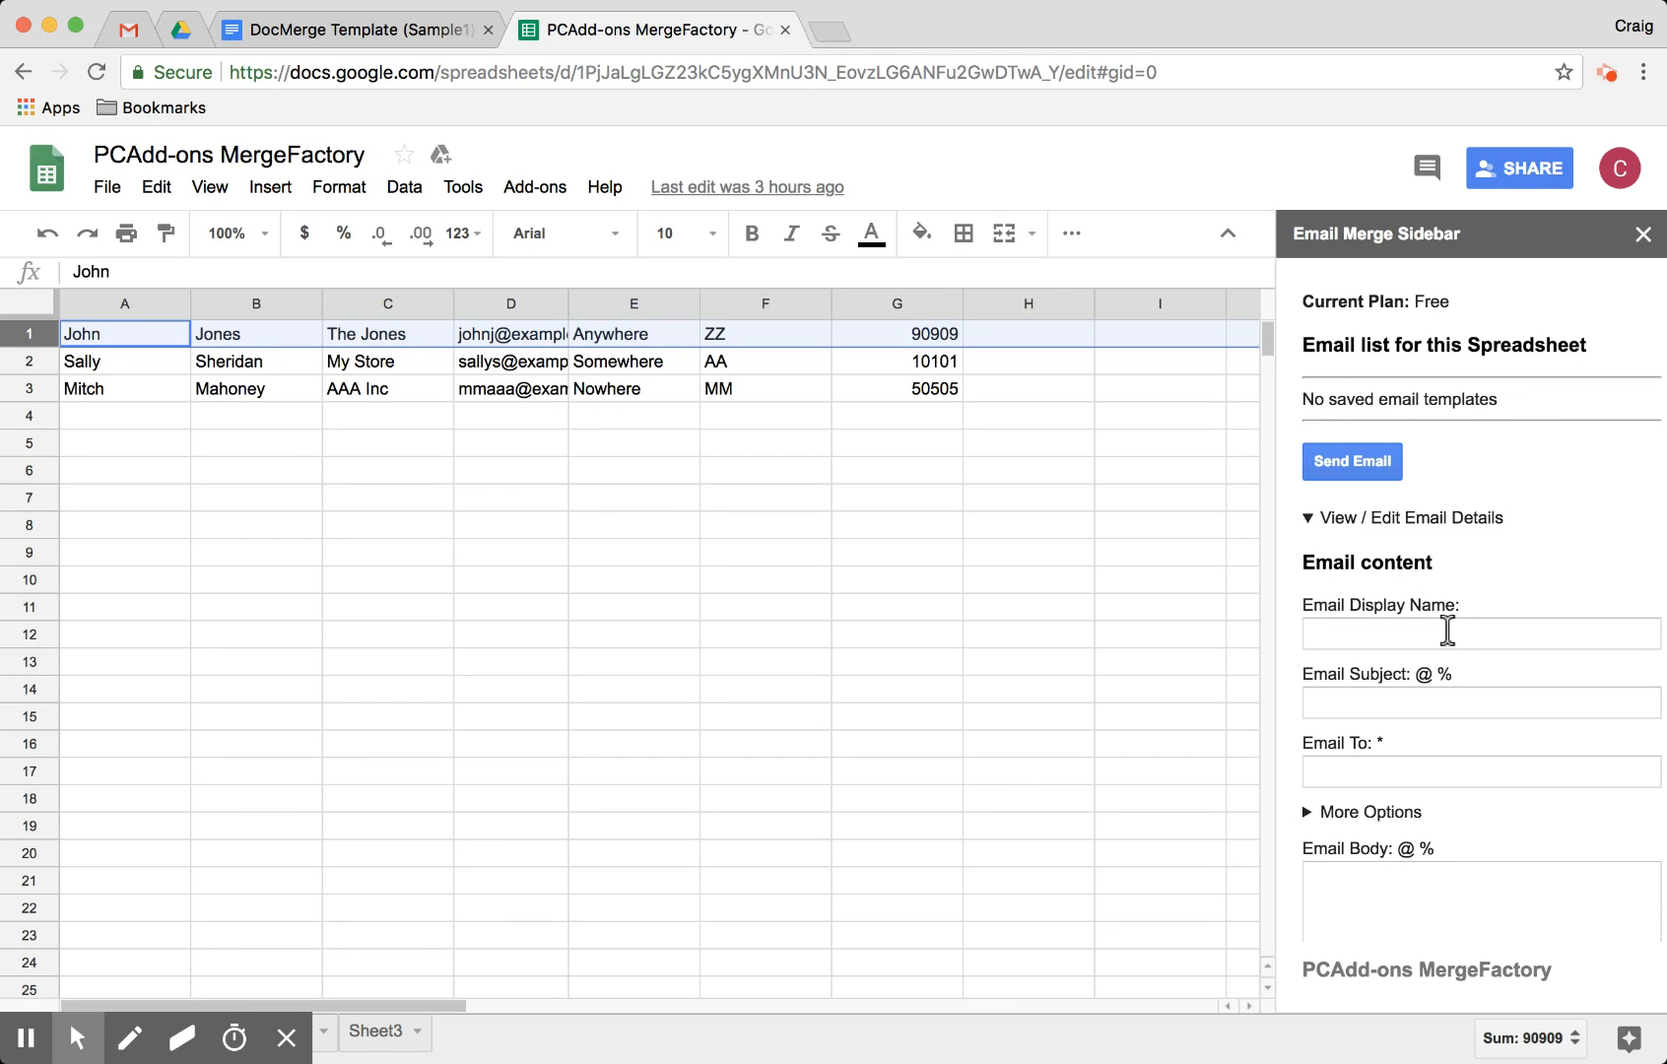
{"action": "left_click", "coordinate": [1446, 631]}
{"action": "type", "text": "My First Email"}
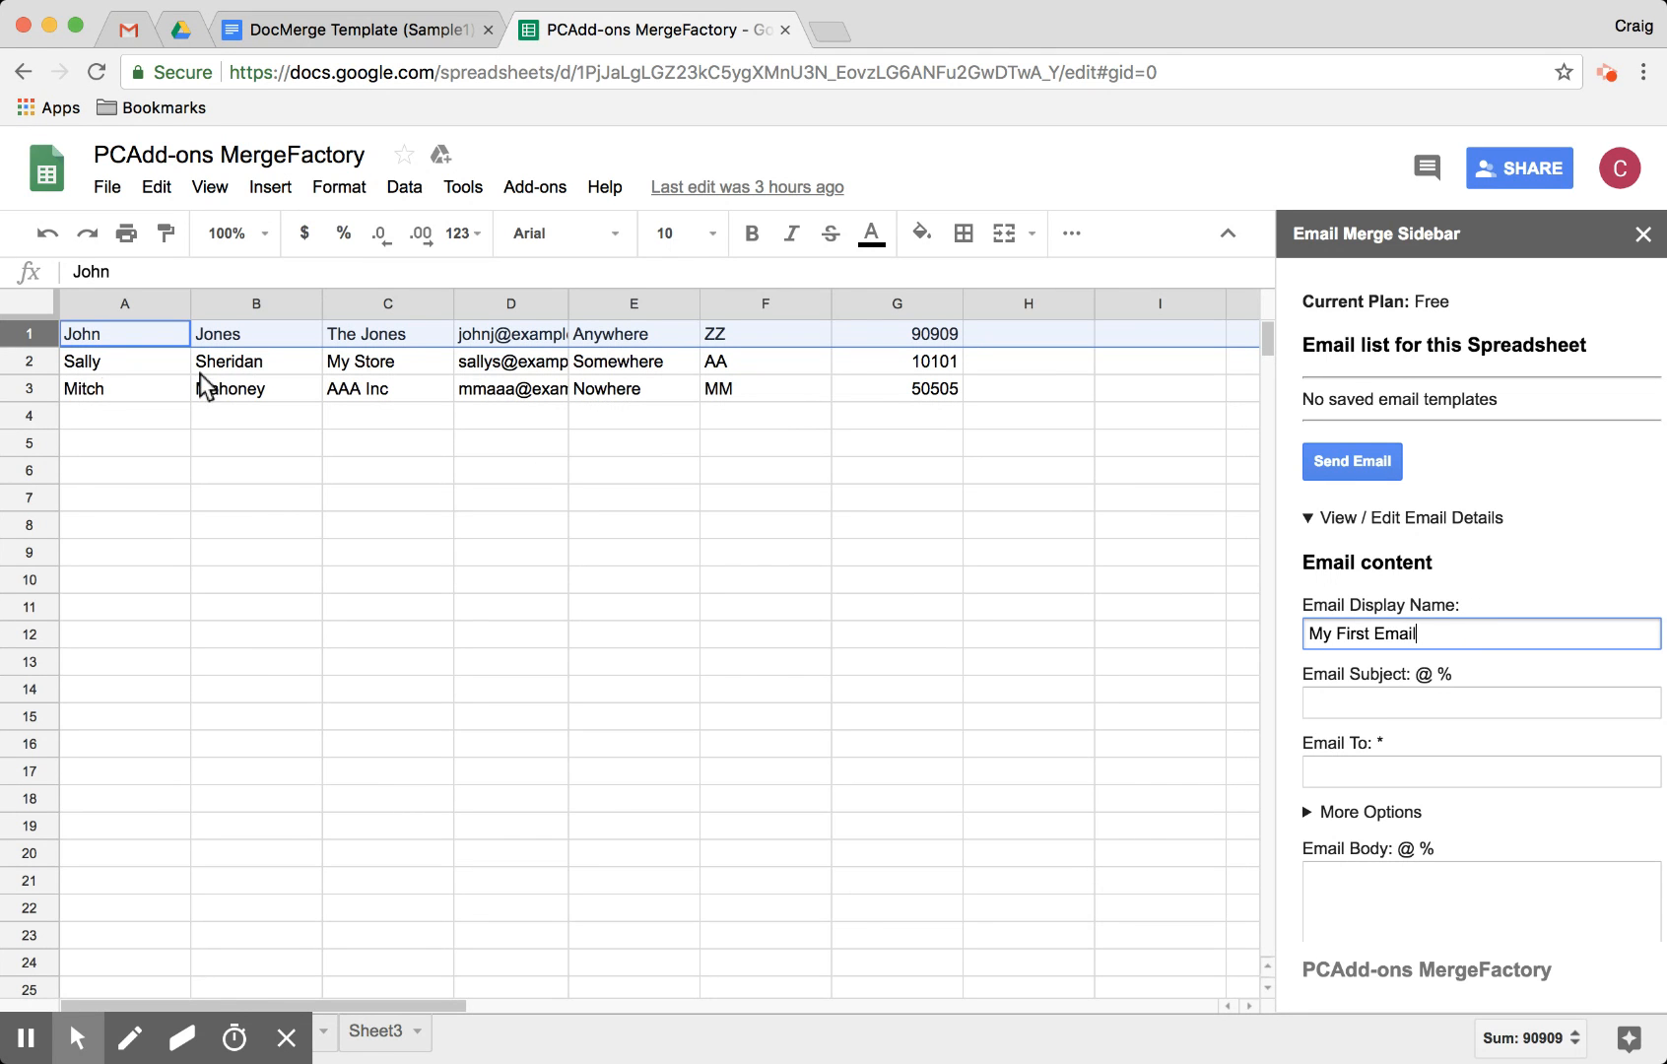
{"action": "left_click", "coordinate": [497, 337]}
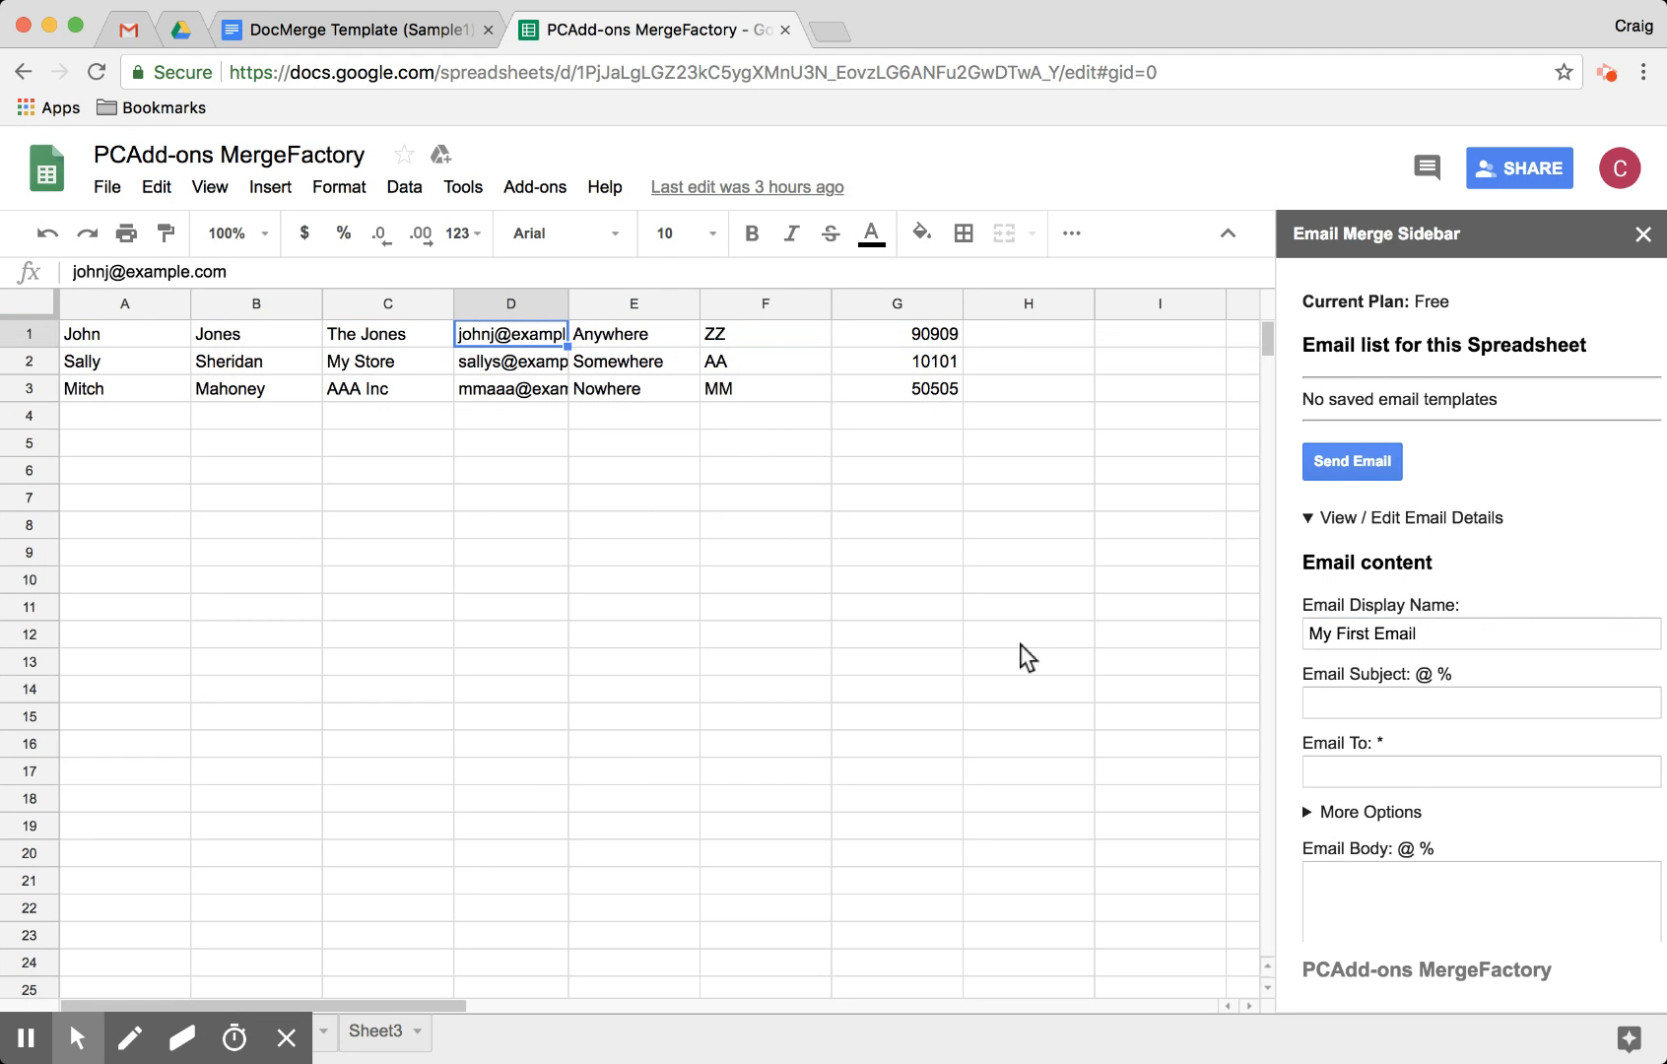
{"action": "left_click", "coordinate": [1412, 772]}
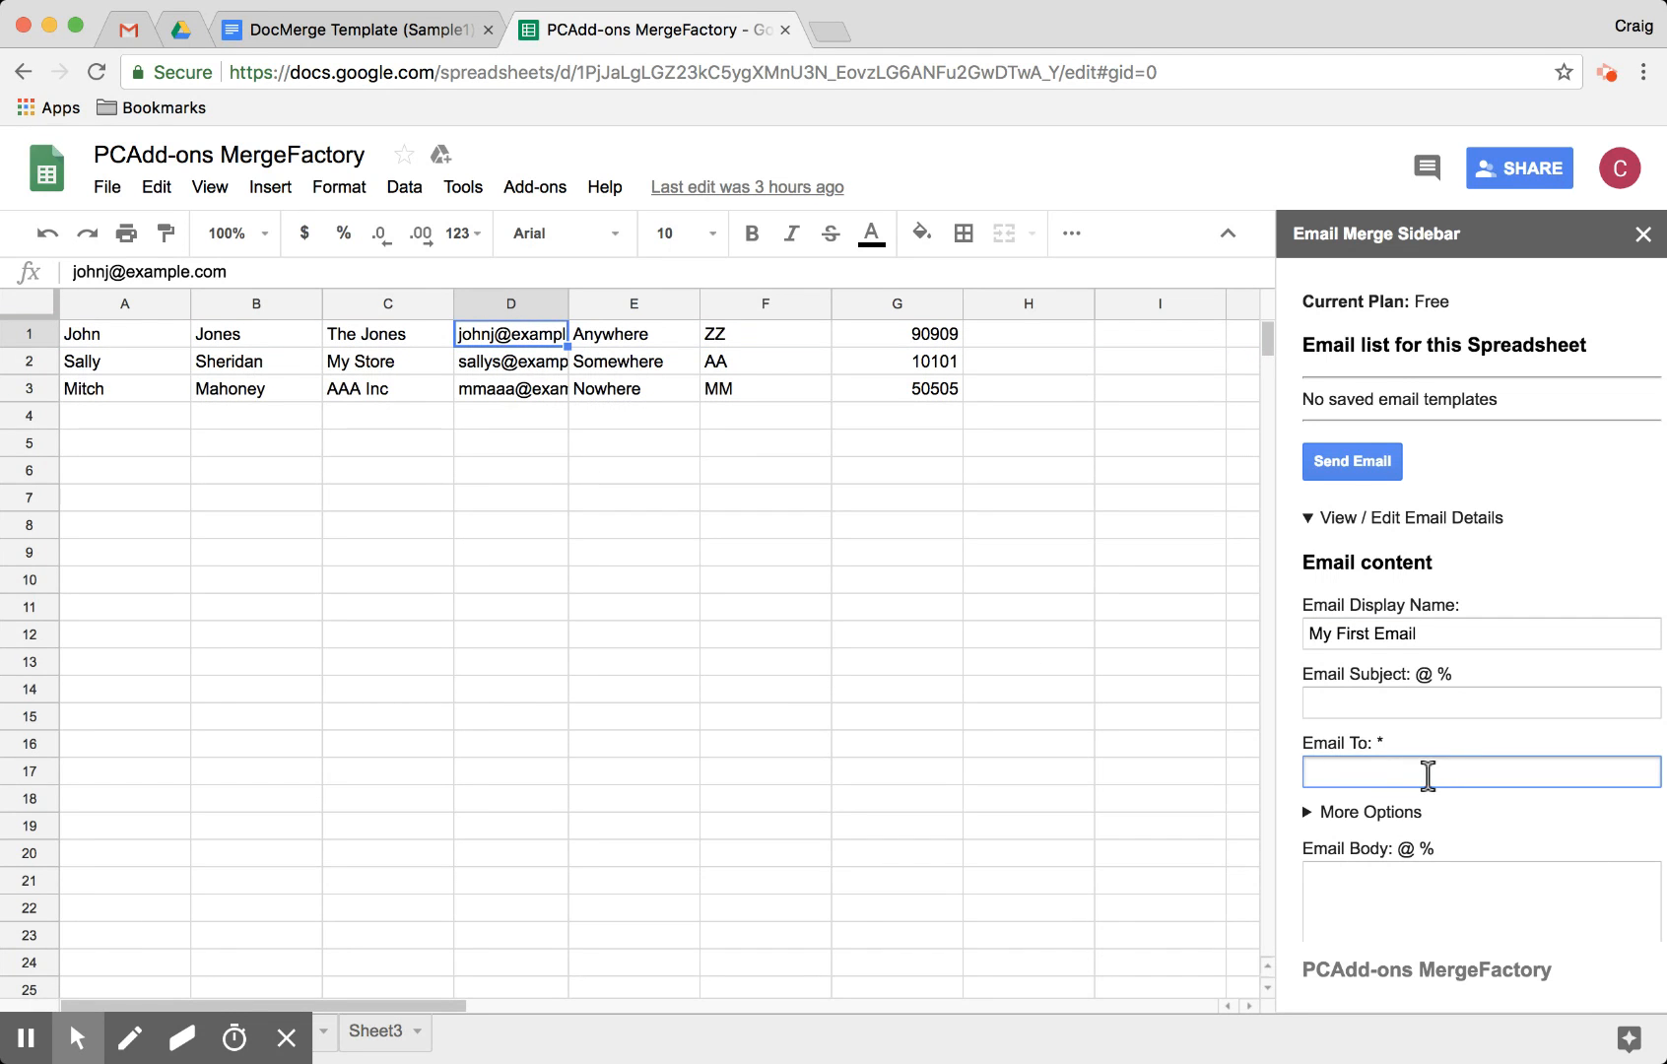
{"action": "left_click", "coordinate": [1428, 775]}
{"action": "type", "text": "@col"}
{"action": "type", "text": "D@"}
{"action": "left_click", "coordinate": [1325, 772]}
{"action": "left_click", "coordinate": [1376, 774]}
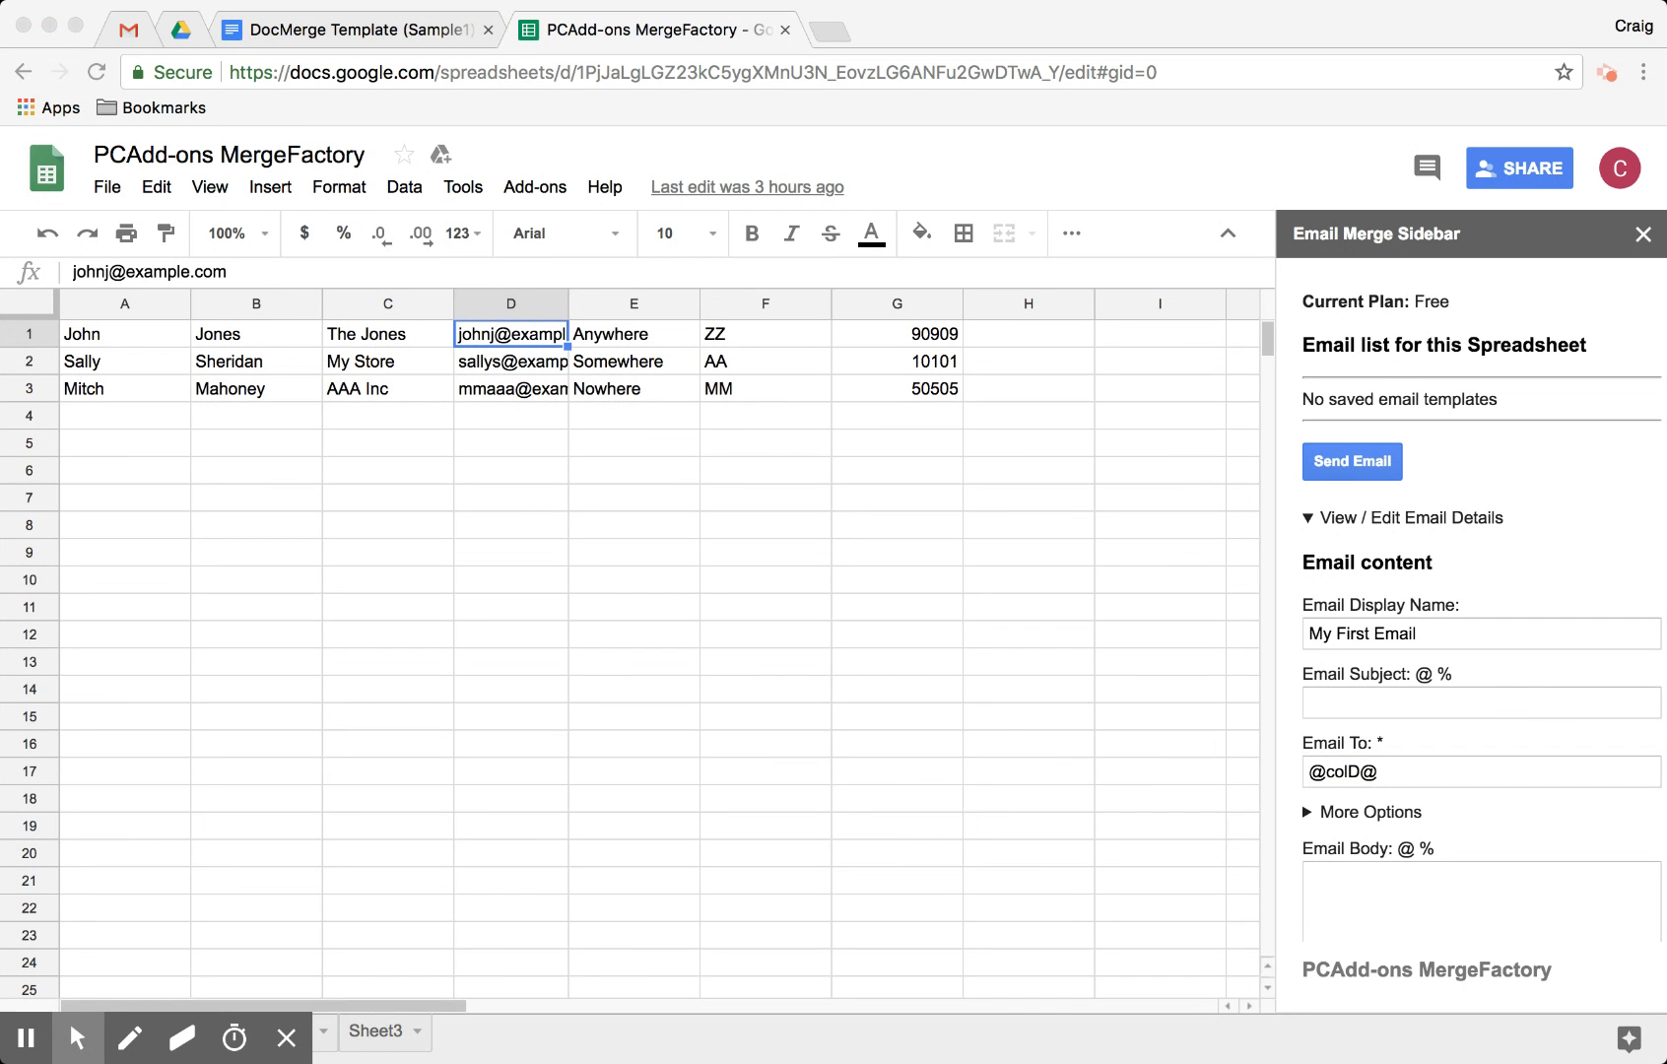
{"action": "left_click", "coordinate": [1498, 722]}
{"action": "left_click", "coordinate": [1492, 705]}
{"action": "type", "text": "Thanks for joining @colA@"}
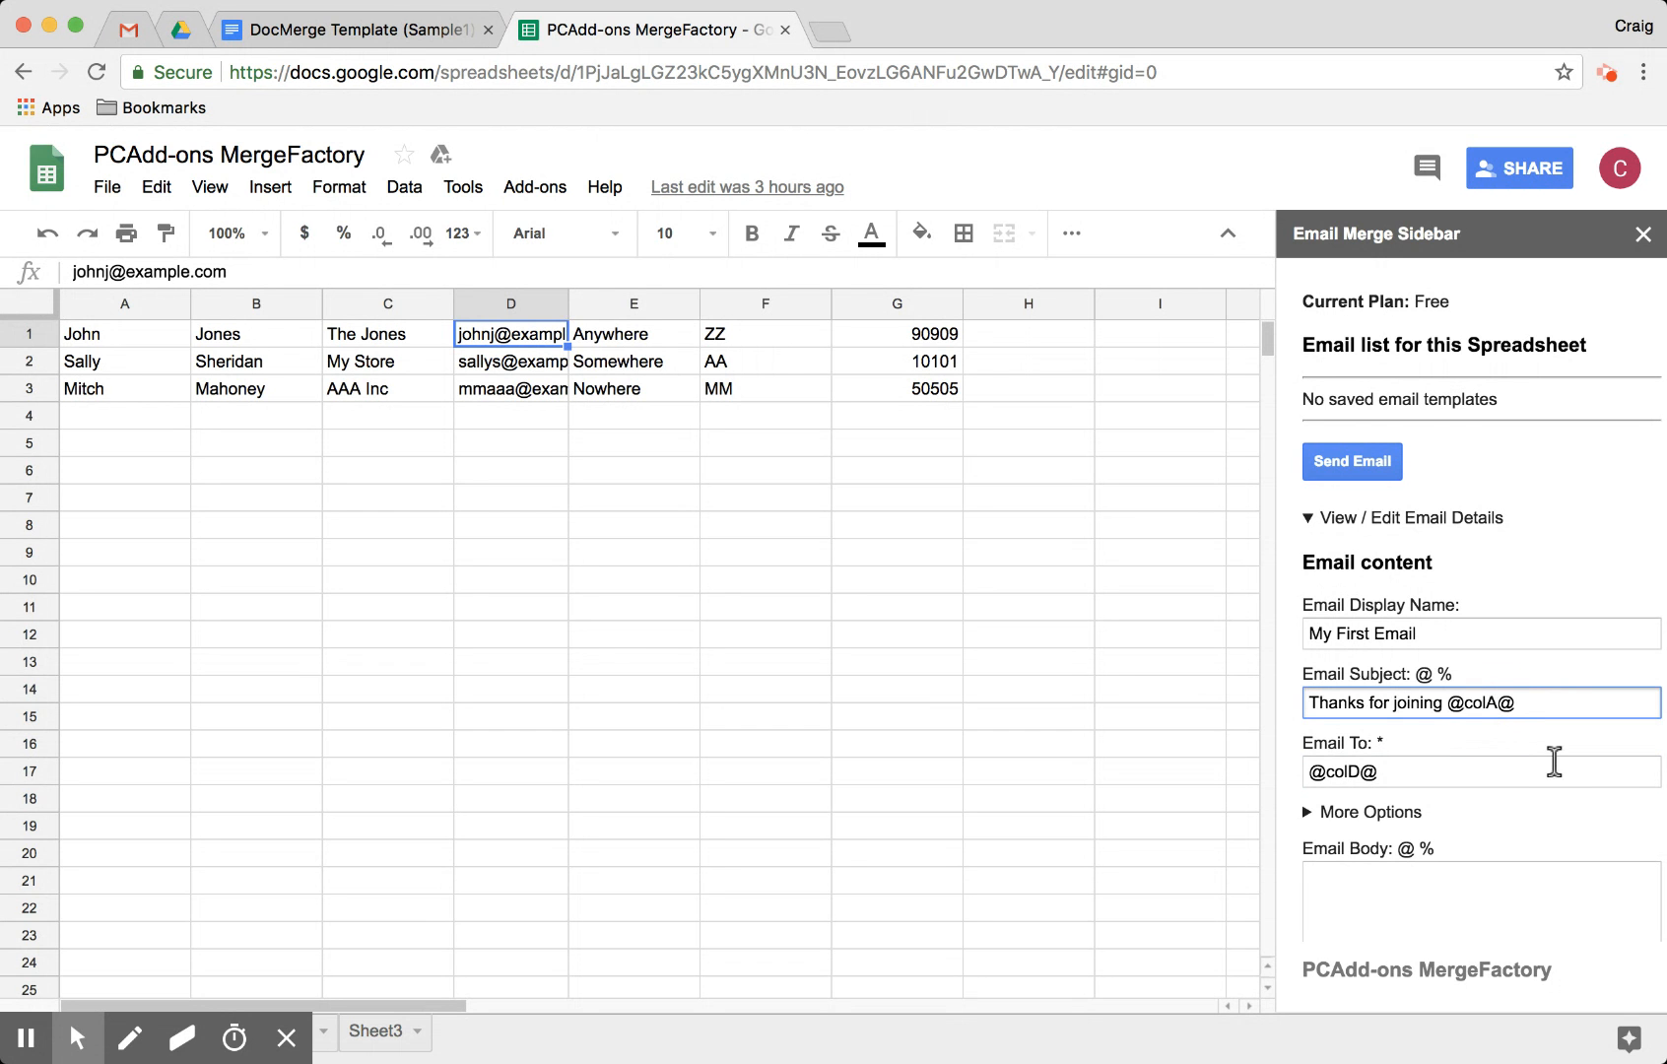
{"action": "left_click", "coordinate": [1478, 699]}
{"action": "key", "text": "super+Tab"}
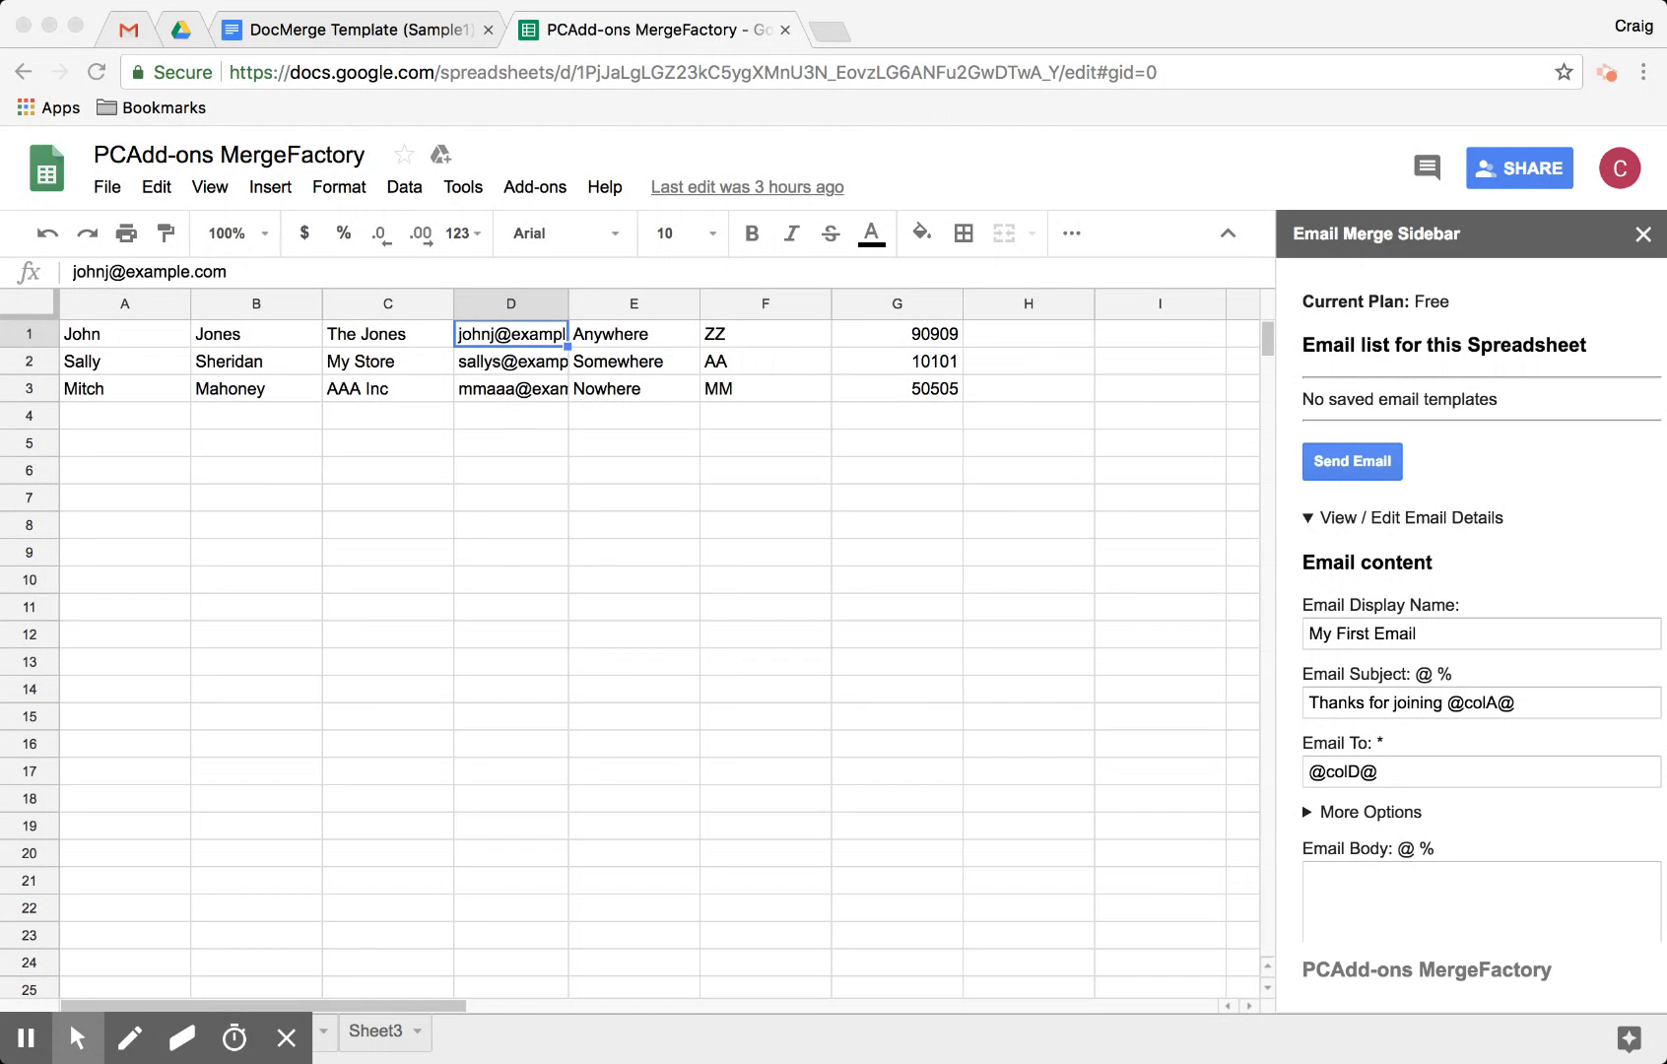
{"action": "key", "text": "super+Tab"}
{"action": "left_click", "coordinate": [1342, 881]}
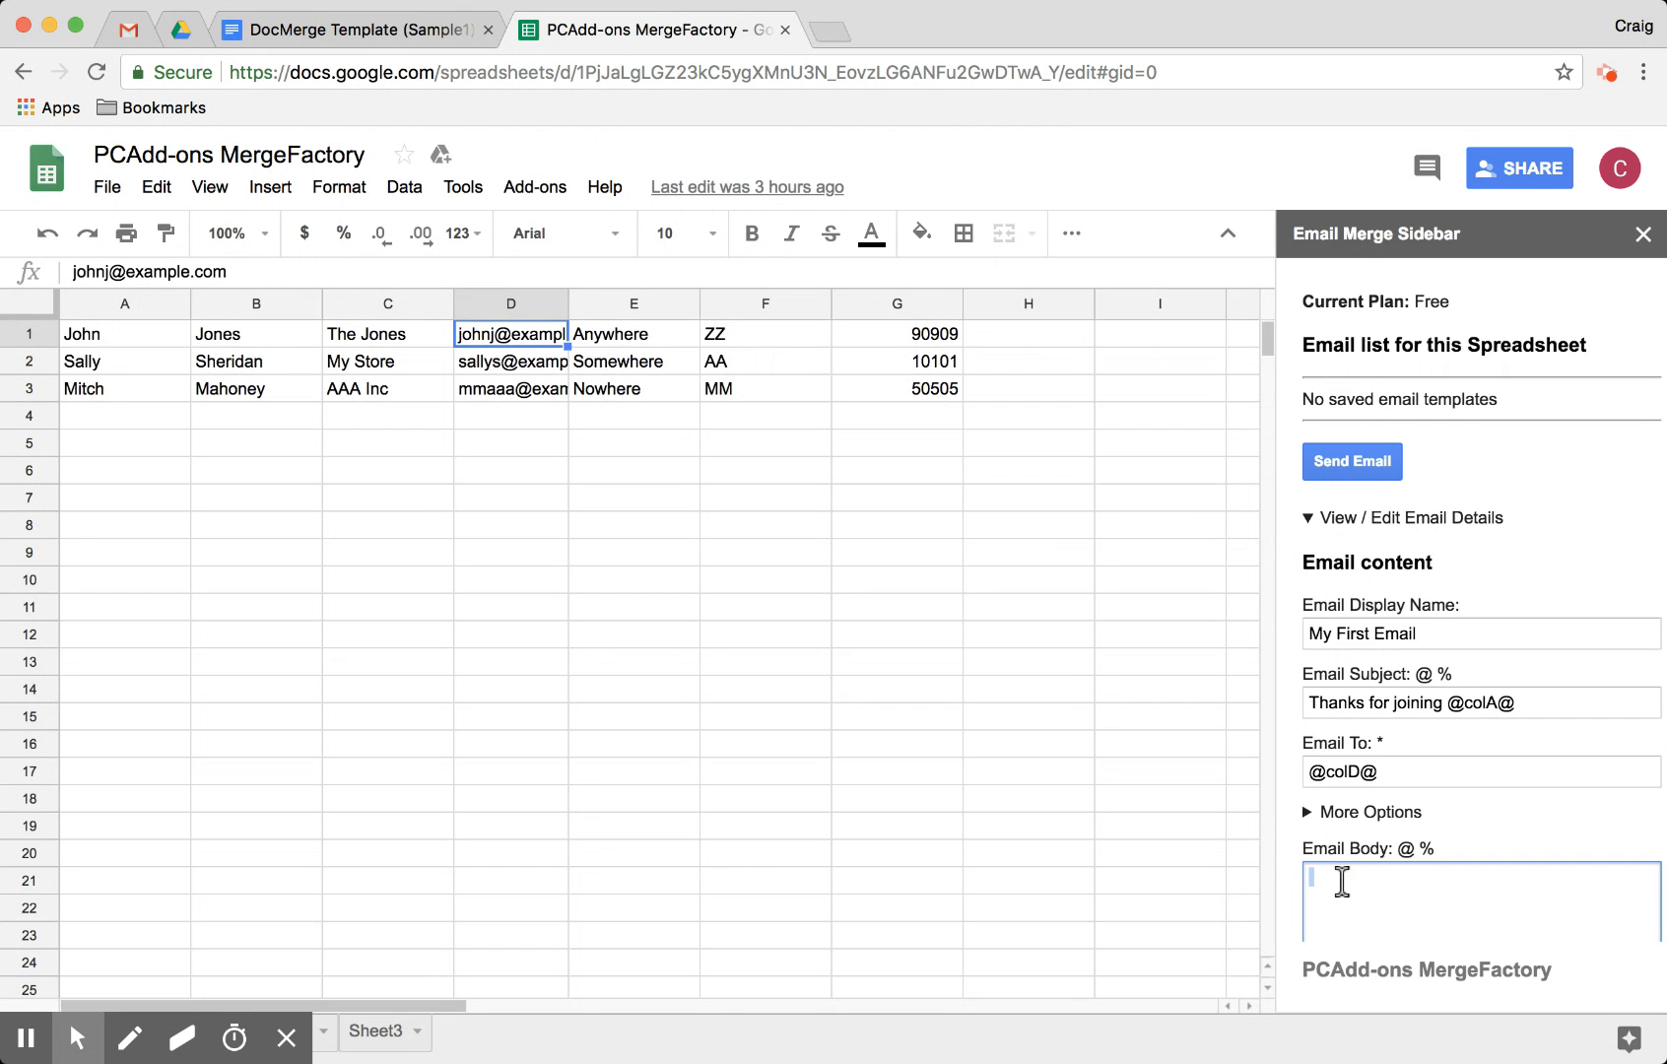
{"action": "key", "text": "super+v"}
{"action": "scroll", "coordinate": [1494, 564], "scroll_direction": "up", "scroll_amount": 2}
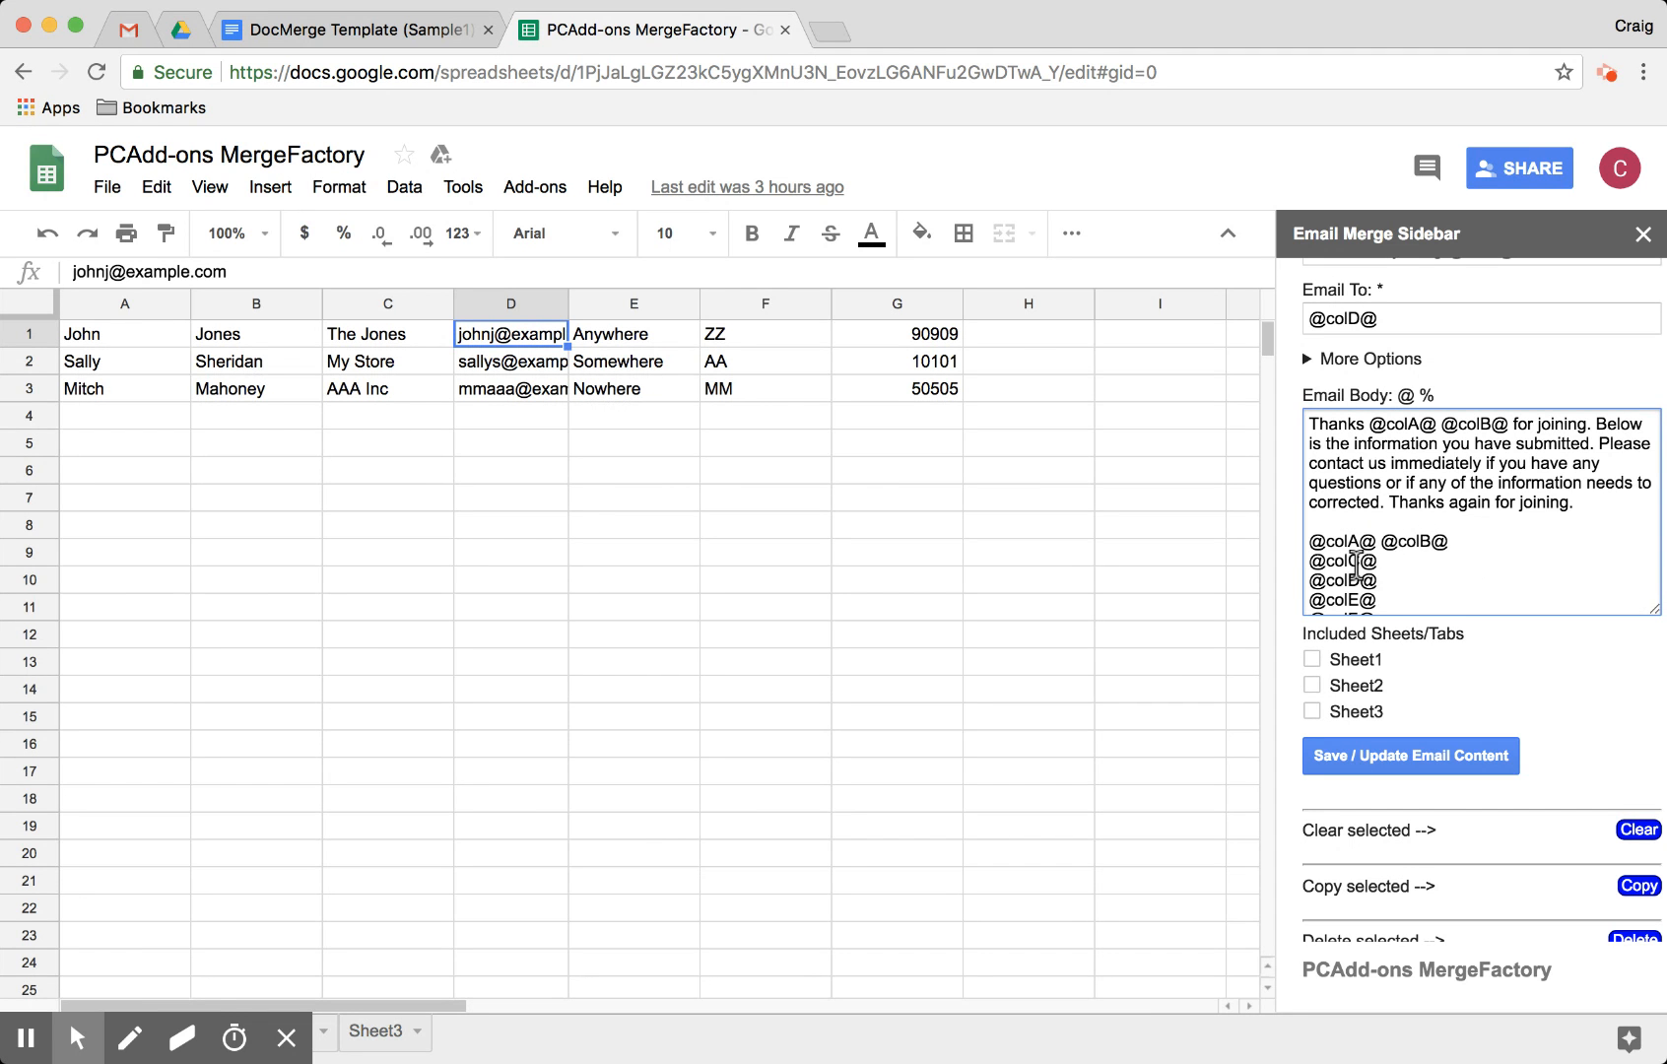
{"action": "scroll", "coordinate": [1399, 567], "scroll_direction": "down", "scroll_amount": 2}
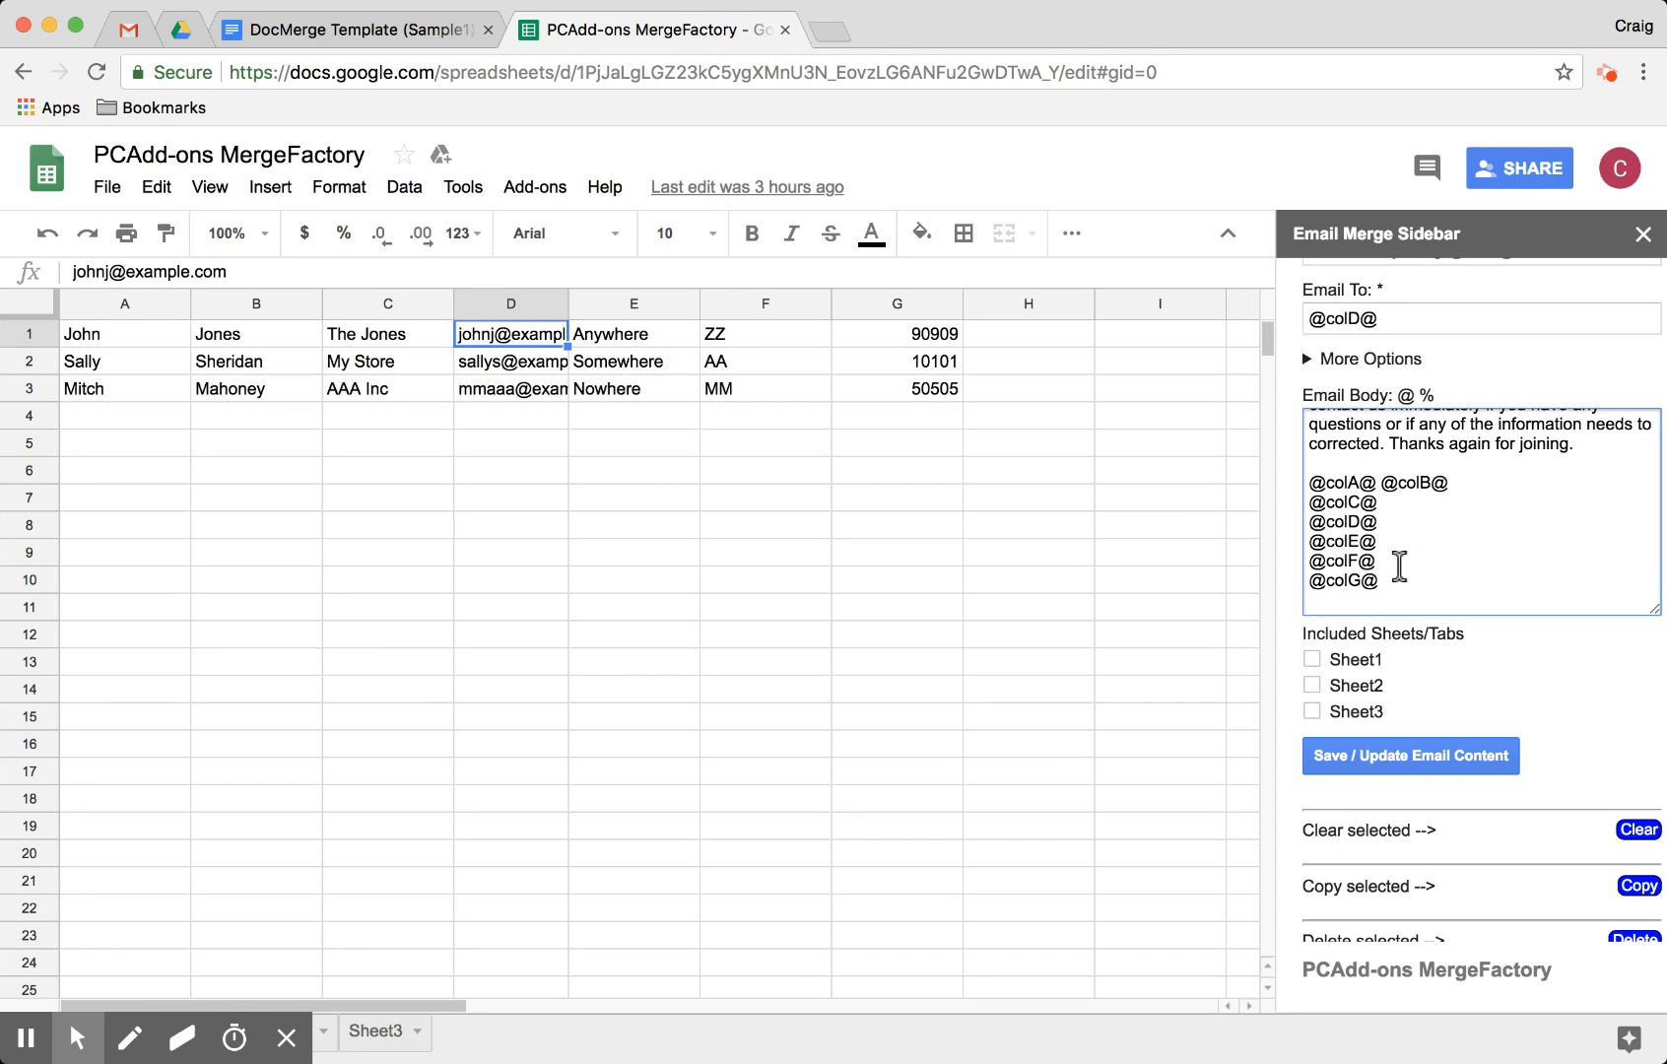
{"action": "scroll", "coordinate": [1399, 566], "scroll_direction": "up", "scroll_amount": 5}
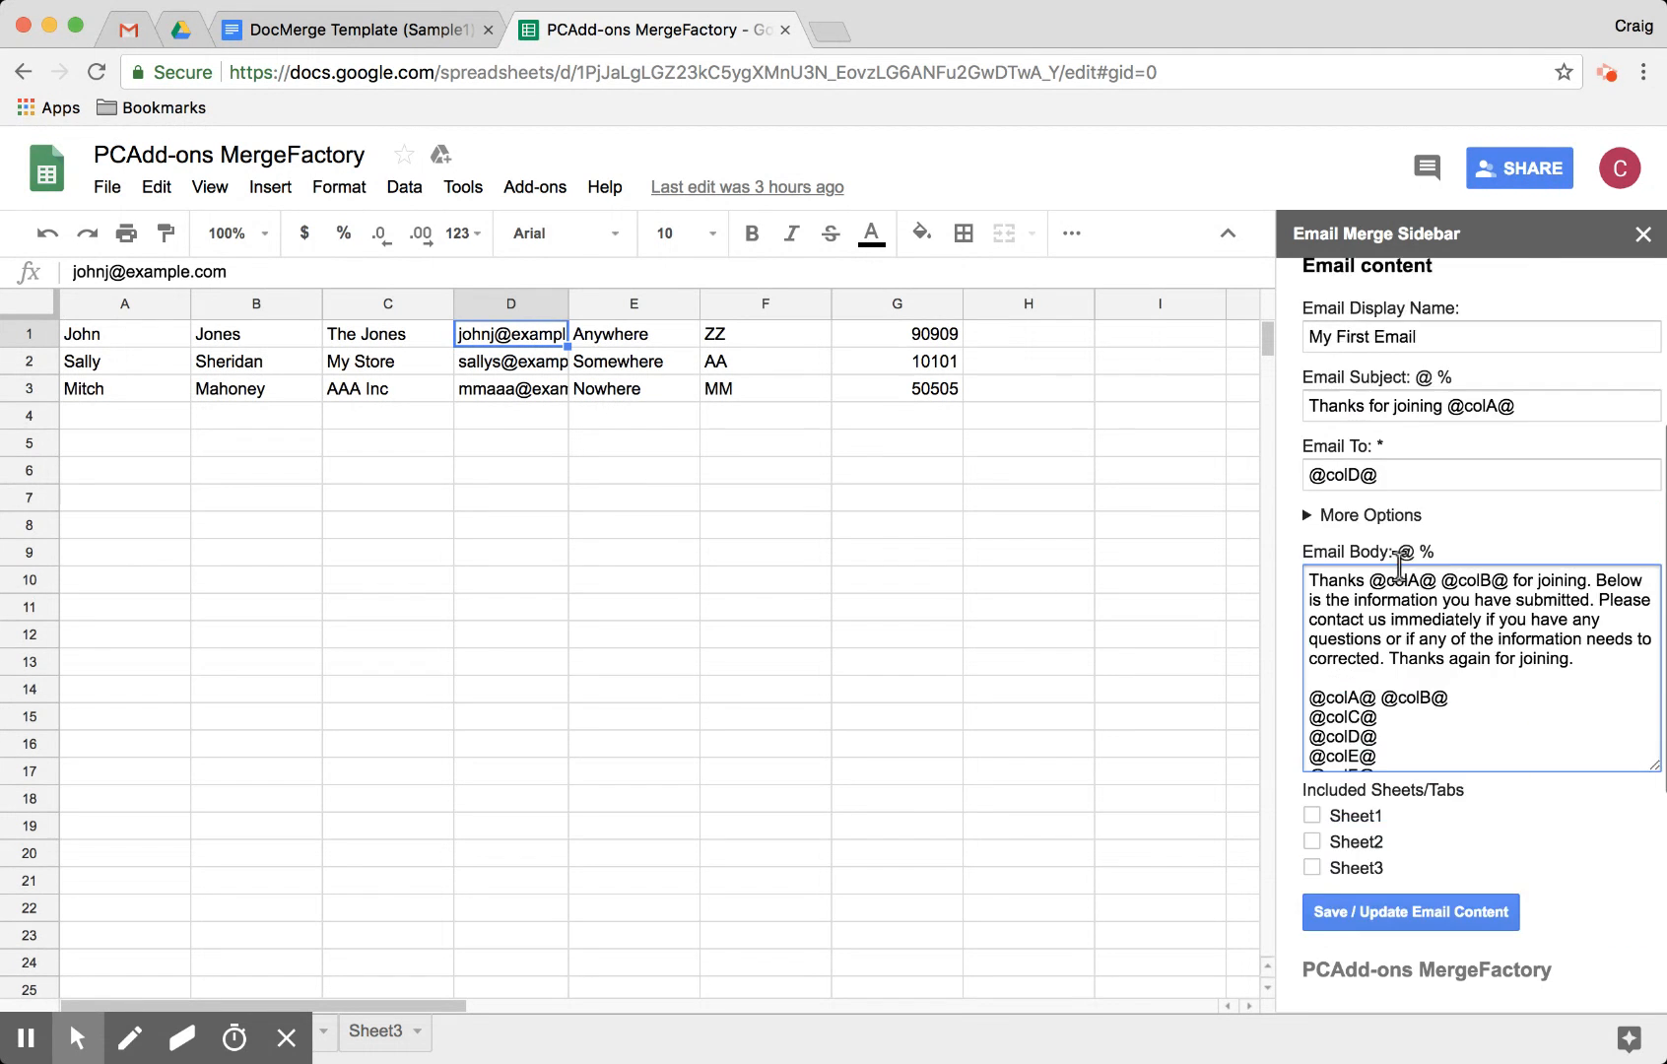
{"action": "scroll", "coordinate": [1399, 569], "scroll_direction": "up", "scroll_amount": 1}
{"action": "scroll", "coordinate": [1399, 569], "scroll_direction": "down", "scroll_amount": 3}
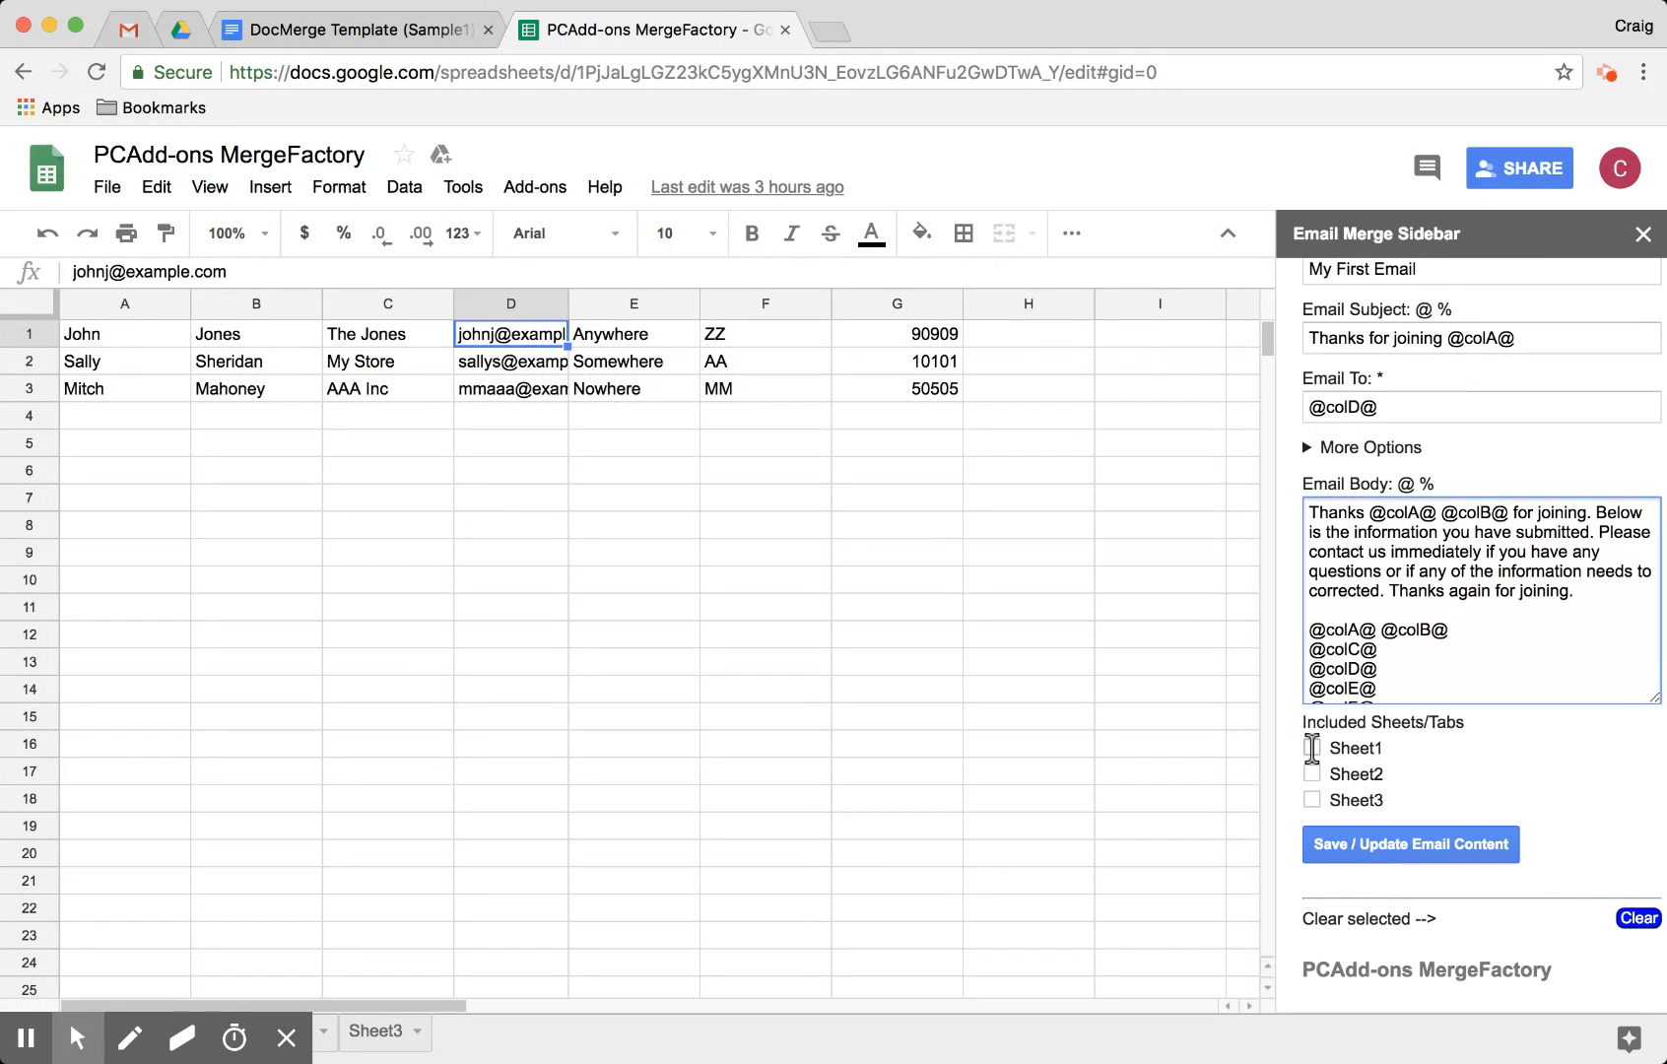
- Examine Sheet2's column layout and headers for compatibility with the email's merge tags, ending back on Sheet1
{"action": "key", "text": "alt+t"}
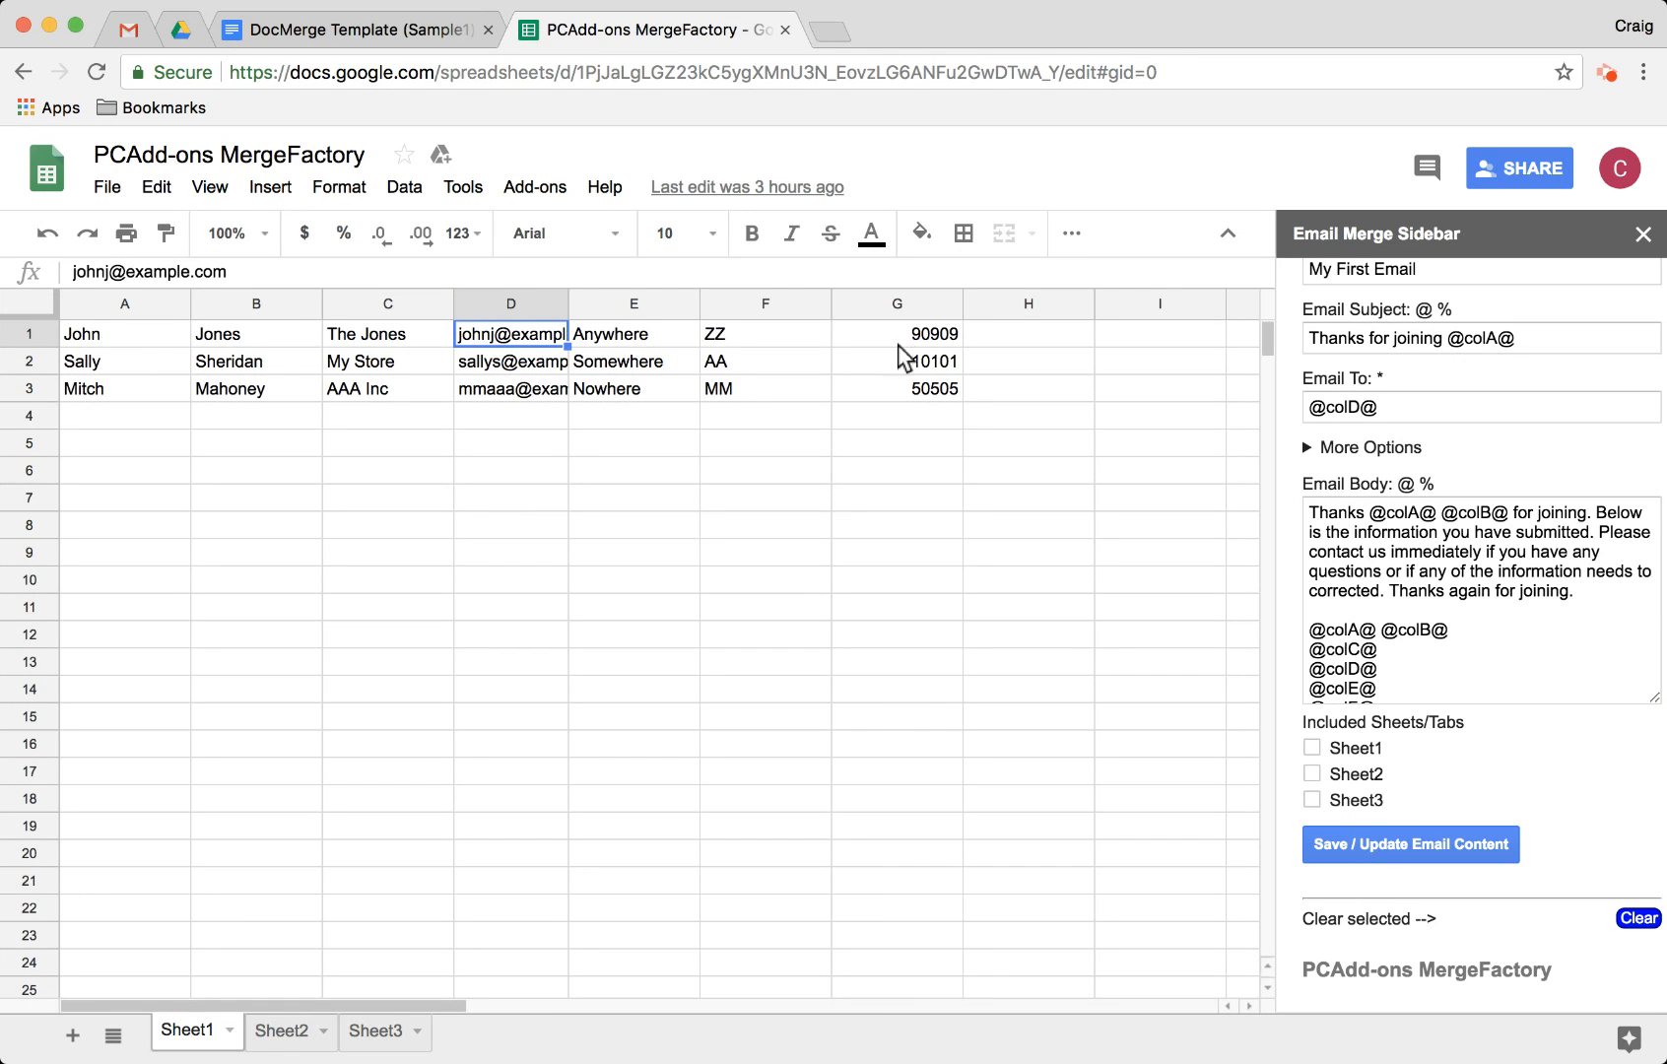
{"action": "left_click", "coordinate": [285, 1036]}
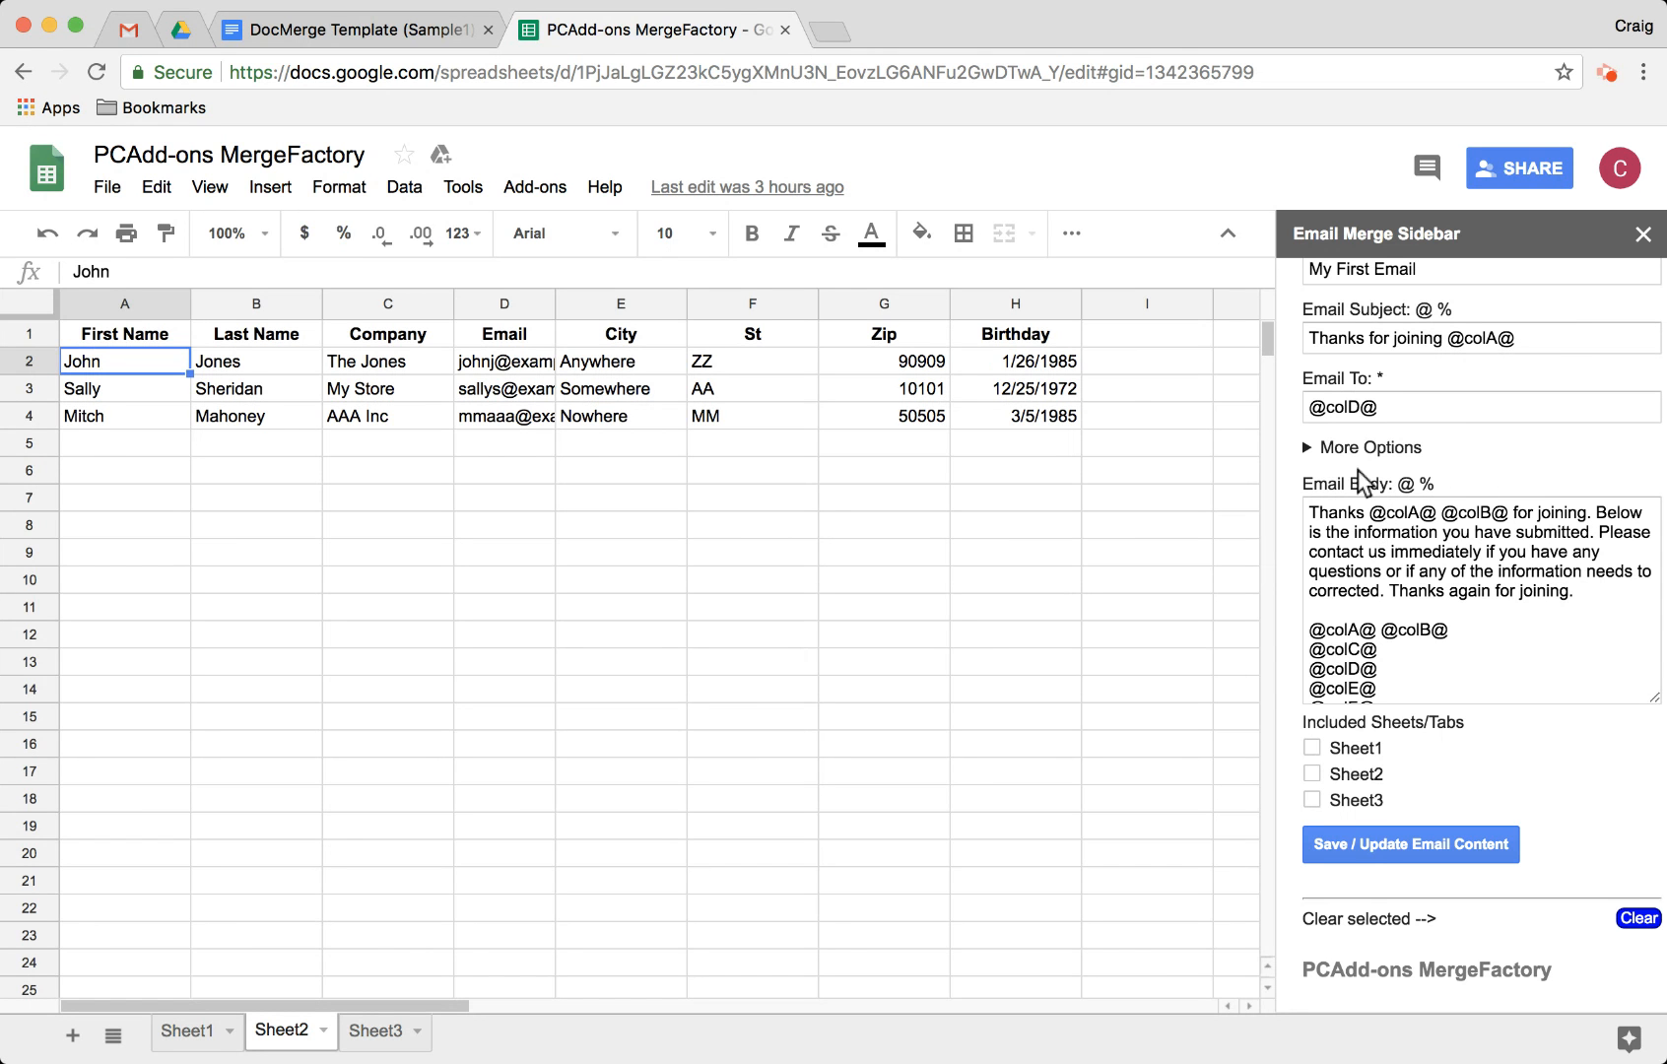
{"action": "left_click", "coordinate": [589, 337]}
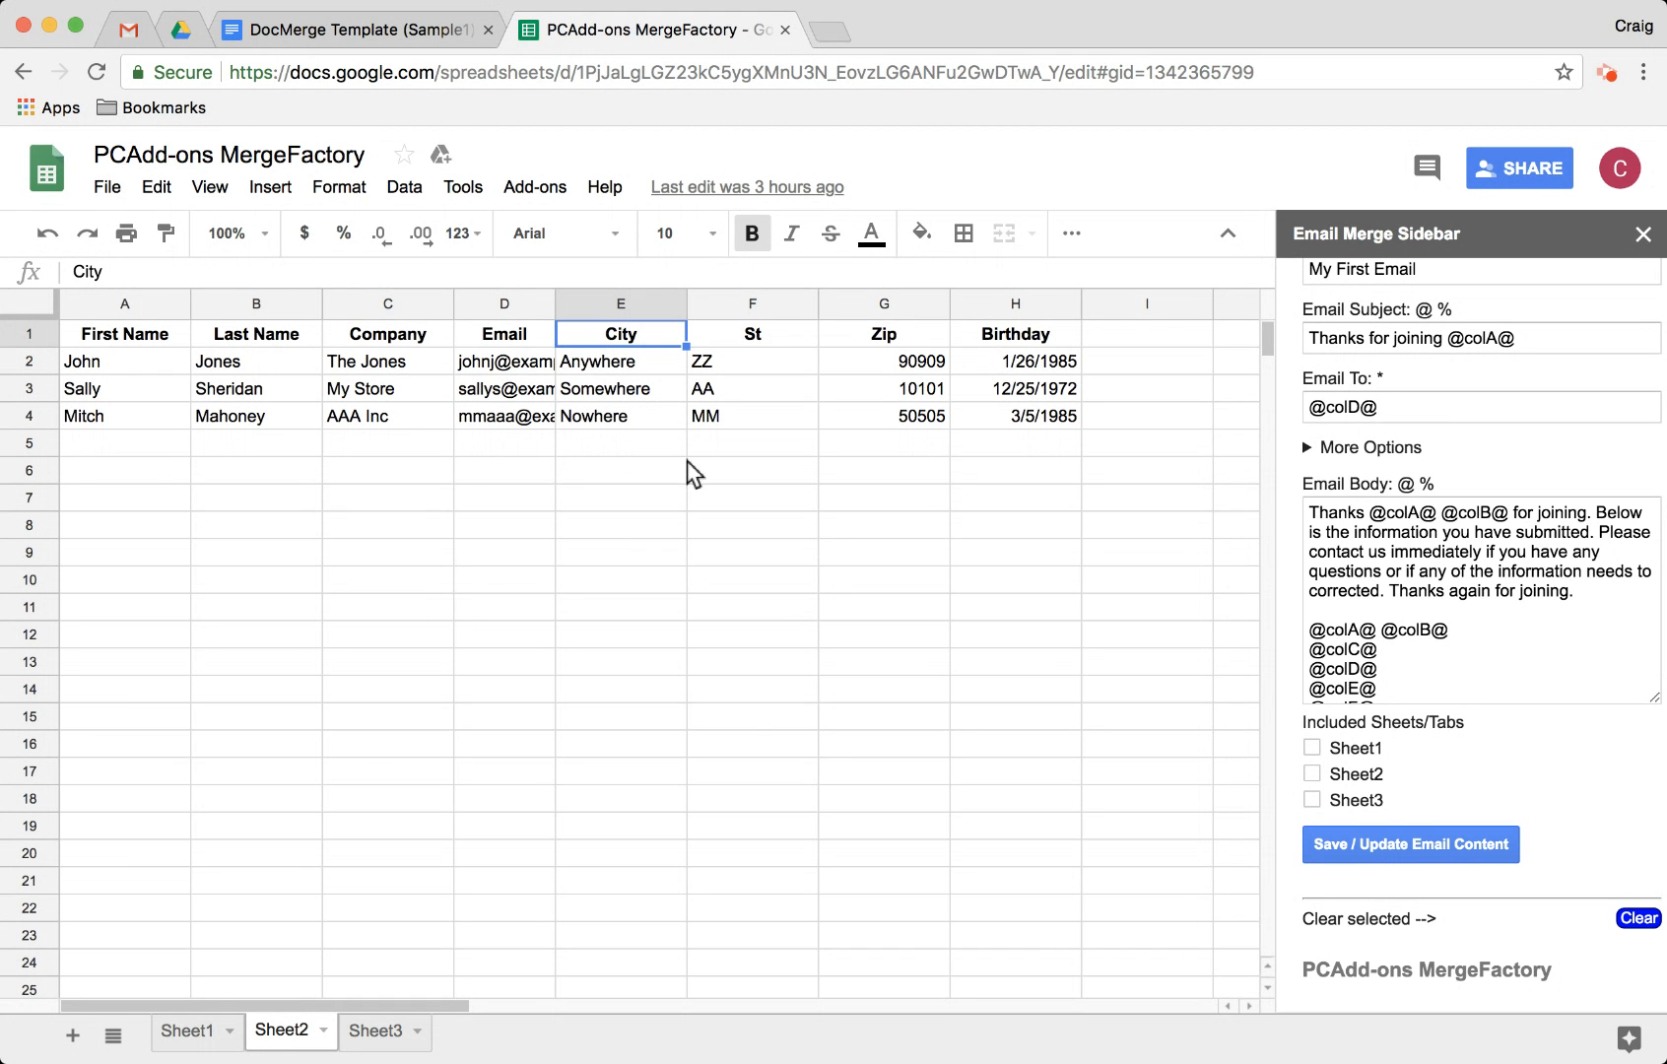
{"action": "left_click", "coordinate": [194, 1031]}
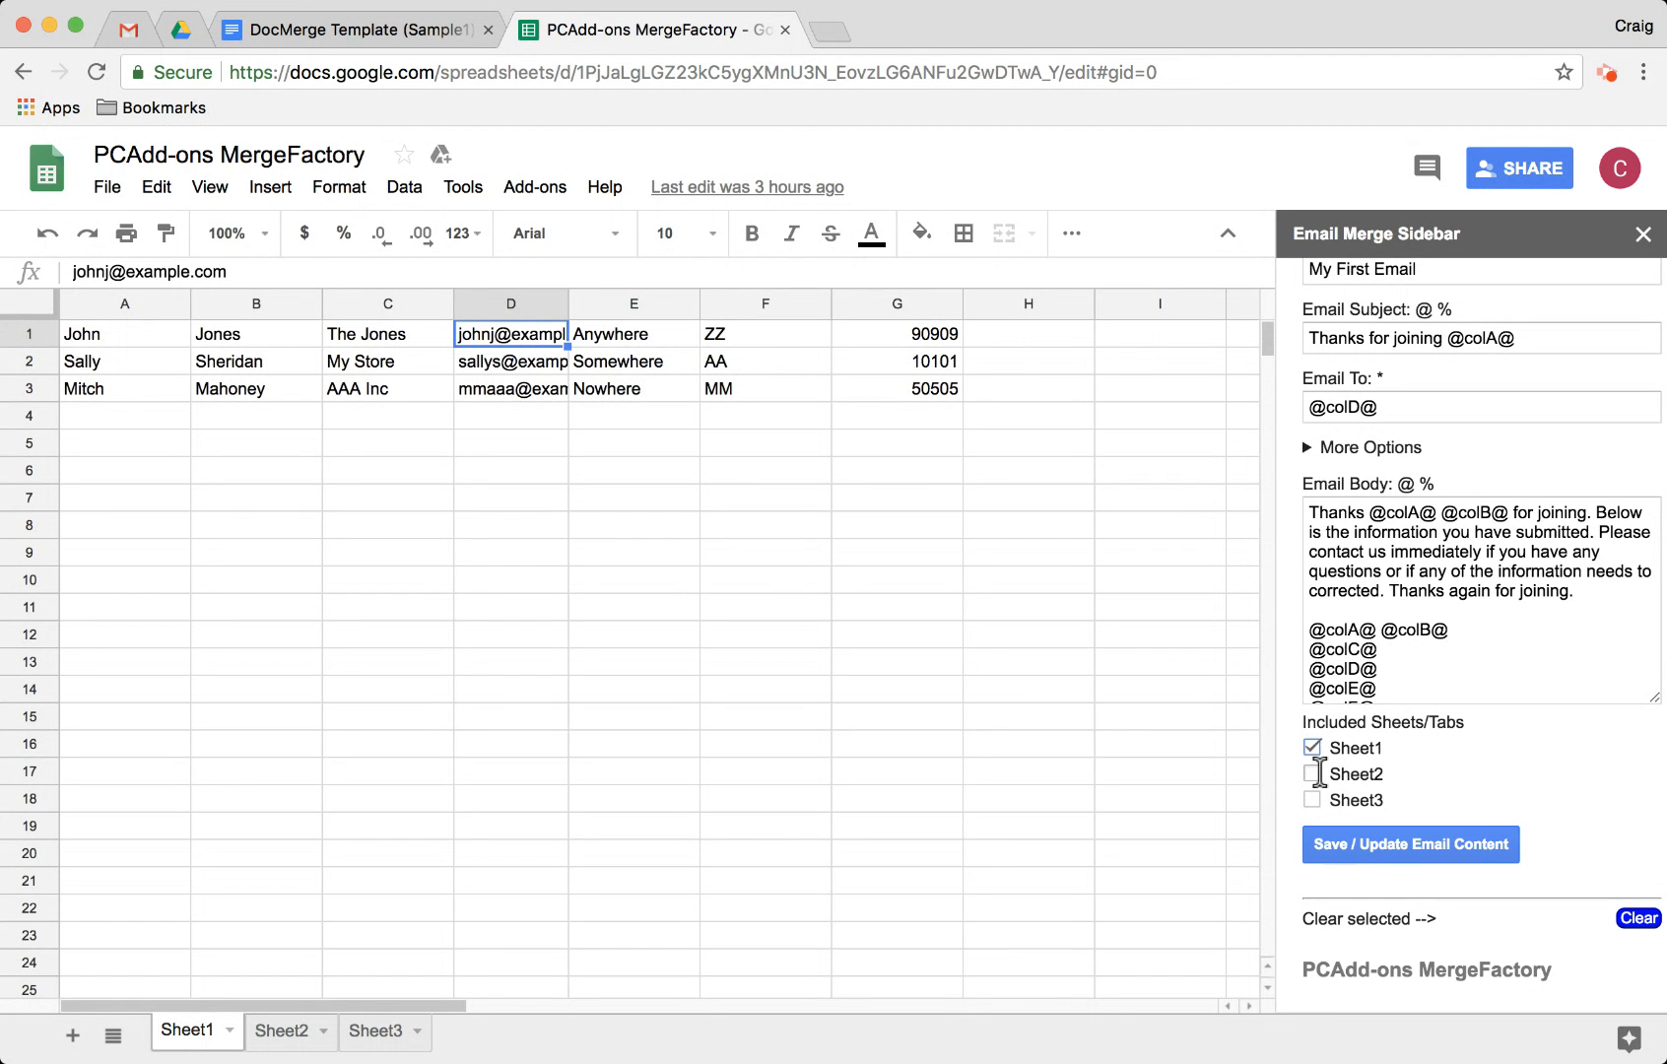
- Include Sheet1 and Sheet2 in the email template and save the email content
{"action": "left_click", "coordinate": [1313, 775]}
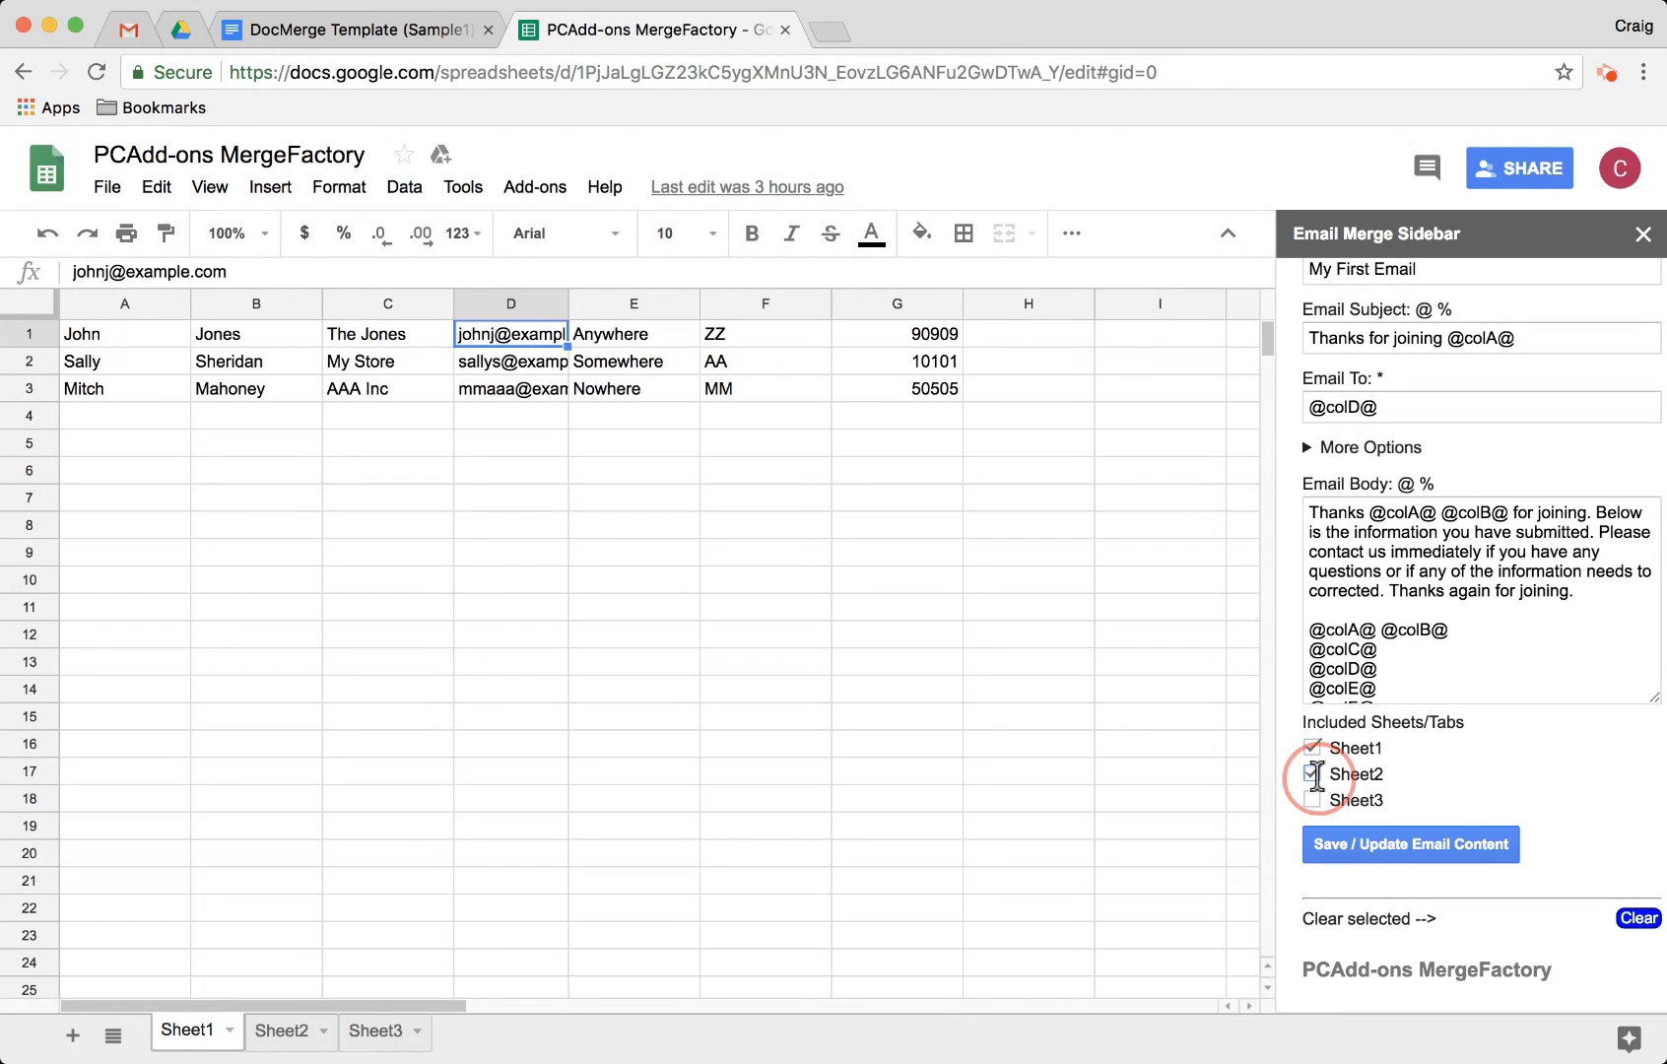
{"action": "left_click", "coordinate": [1409, 840]}
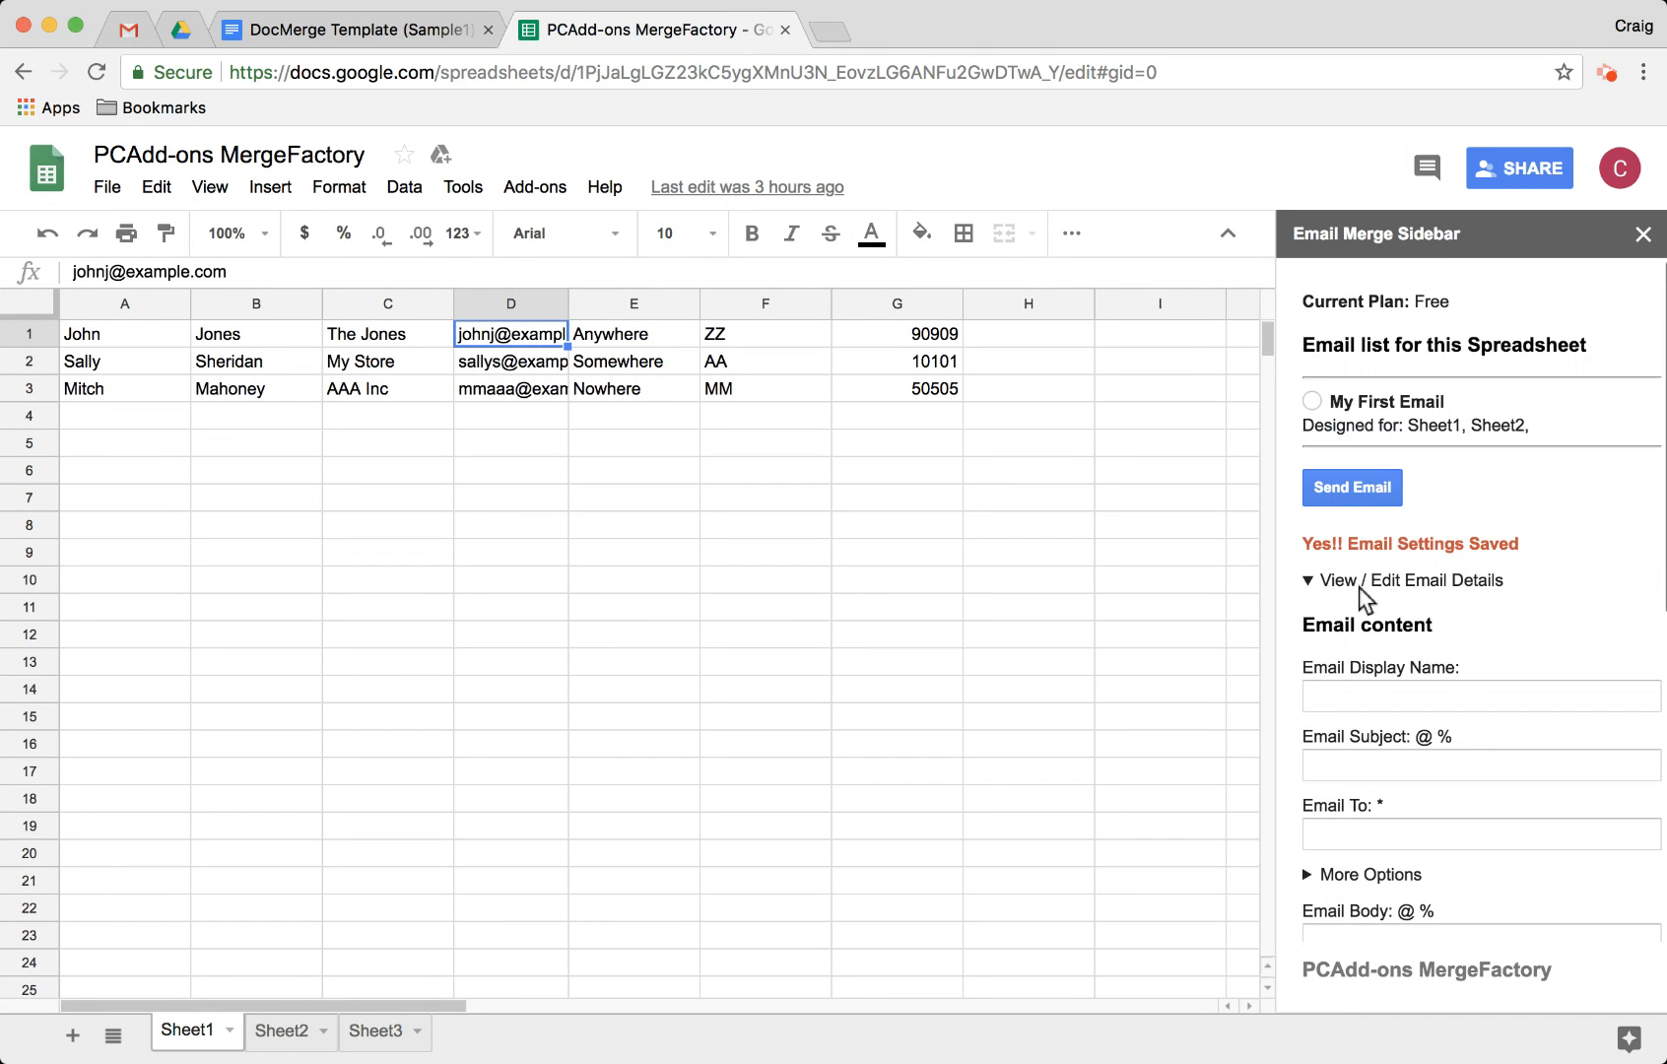
- Choose the saved My First Email template, collapse its details, and send it to the contact in row 1 of Sheet1
{"action": "left_click", "coordinate": [1312, 401]}
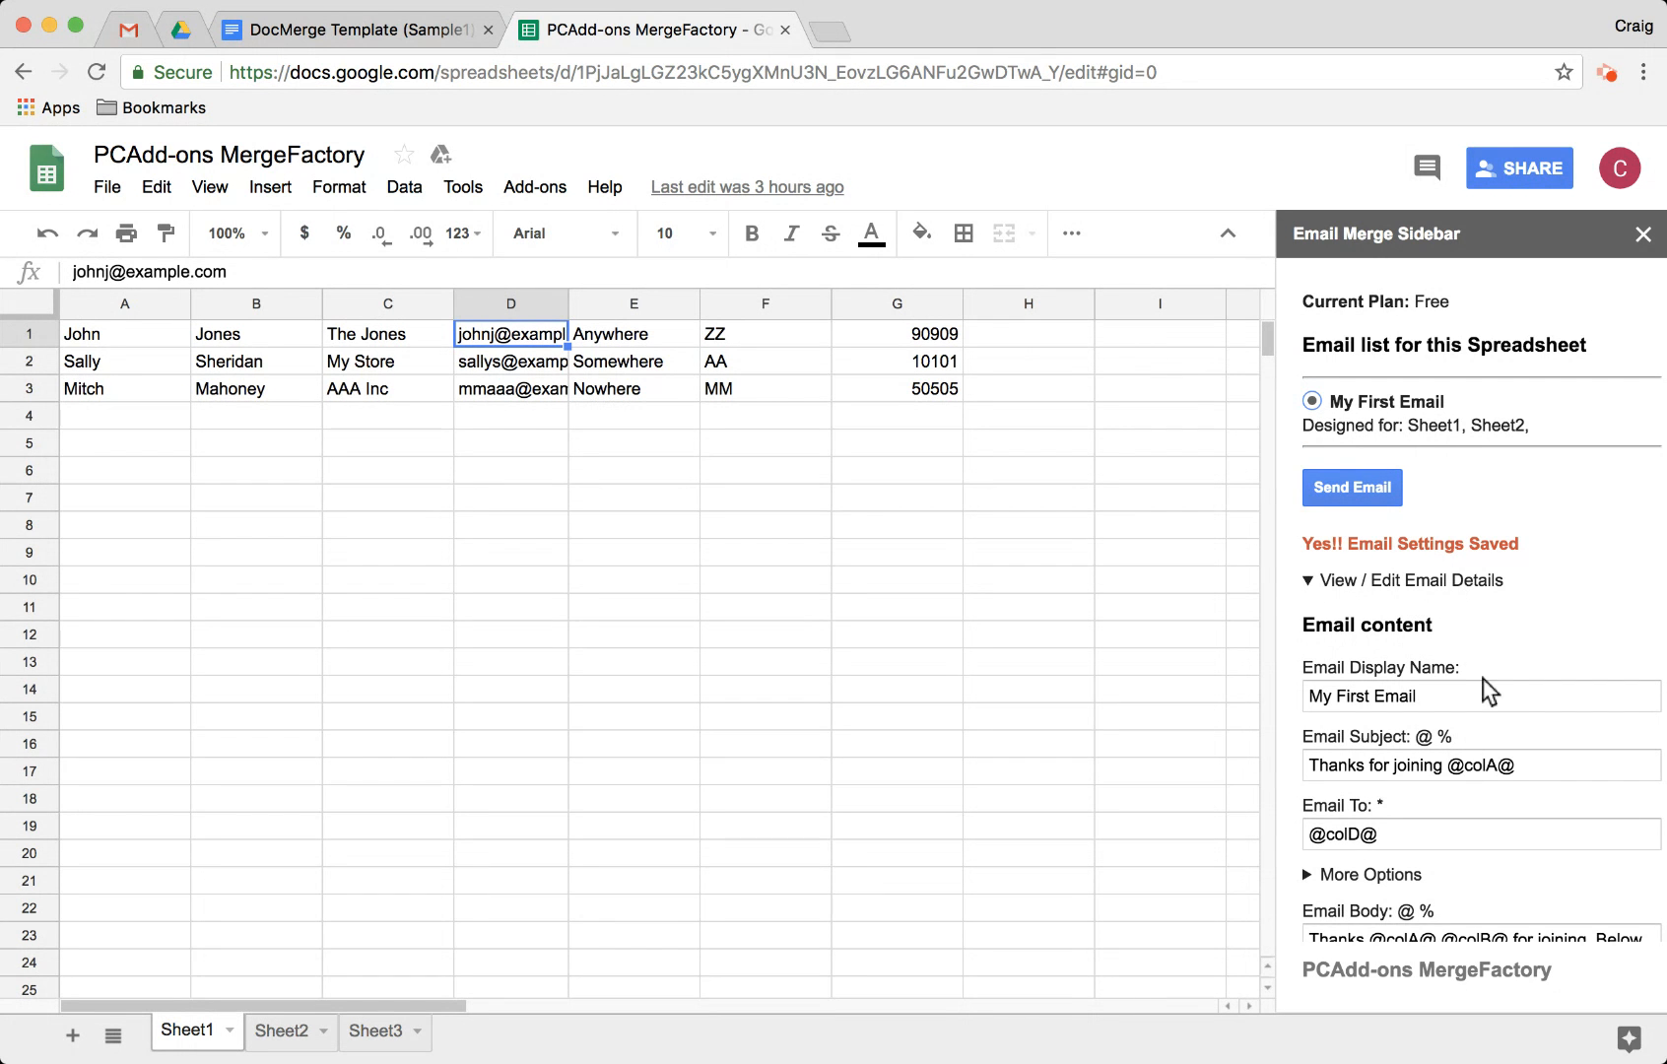
{"action": "left_click", "coordinate": [1418, 582]}
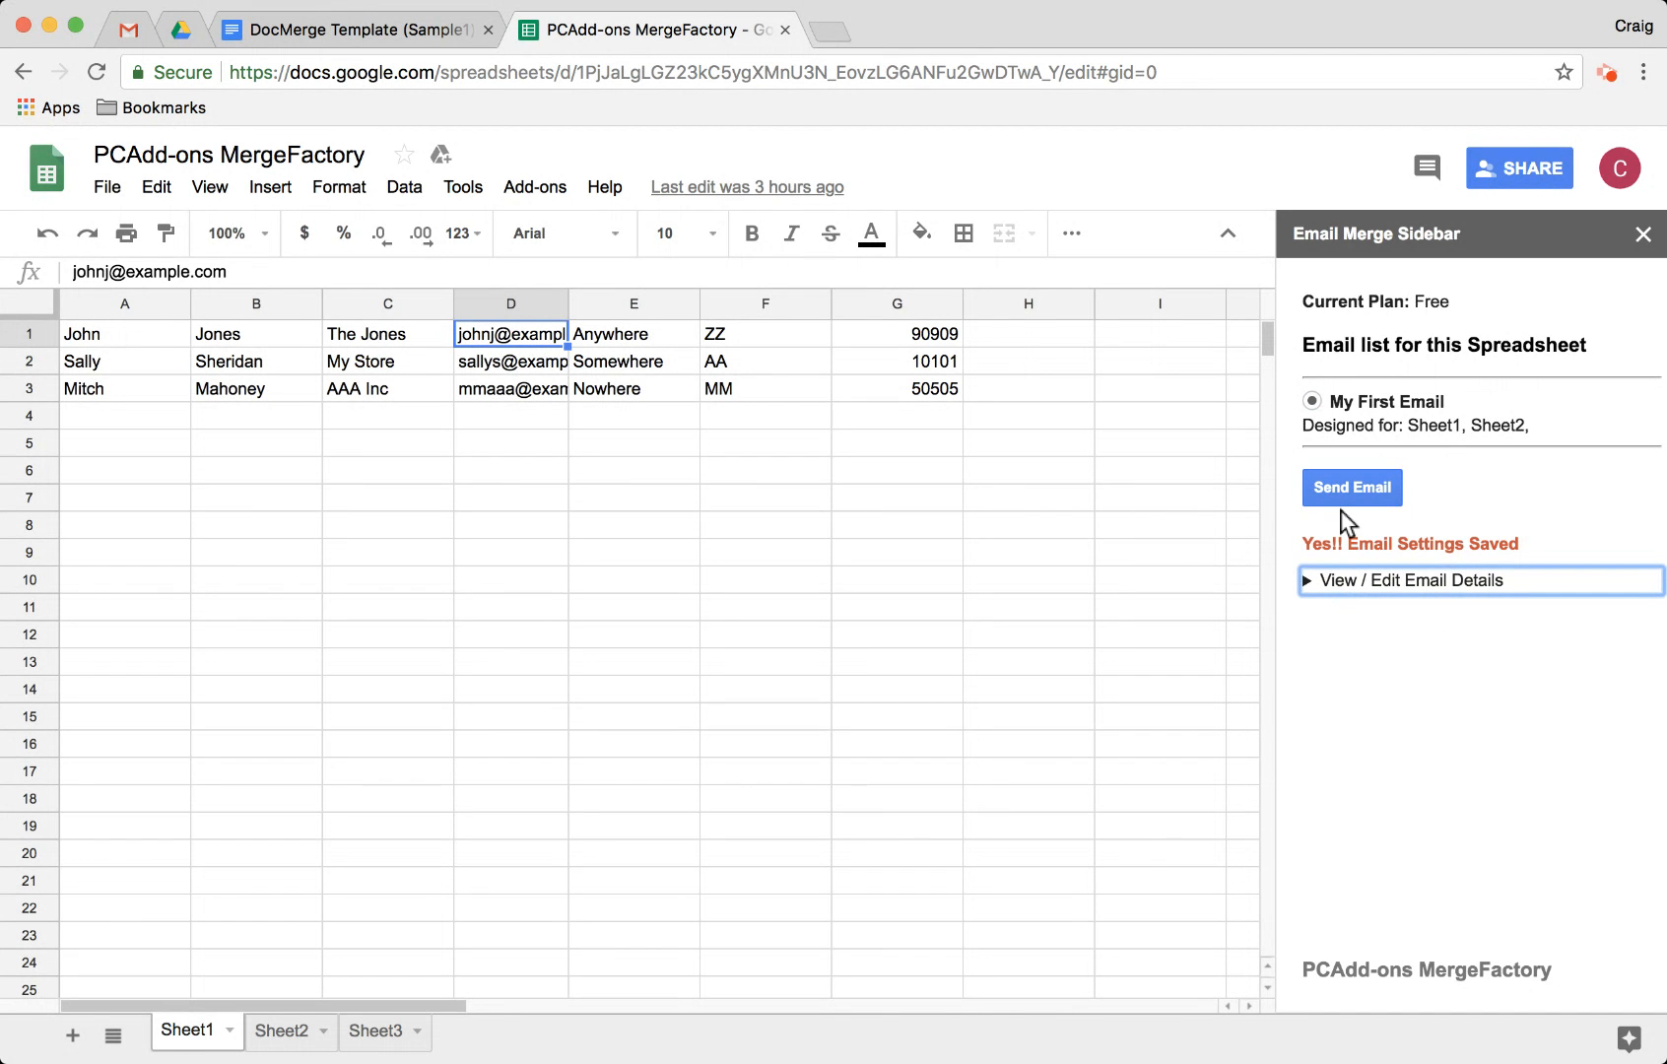
{"action": "left_click", "coordinate": [31, 336]}
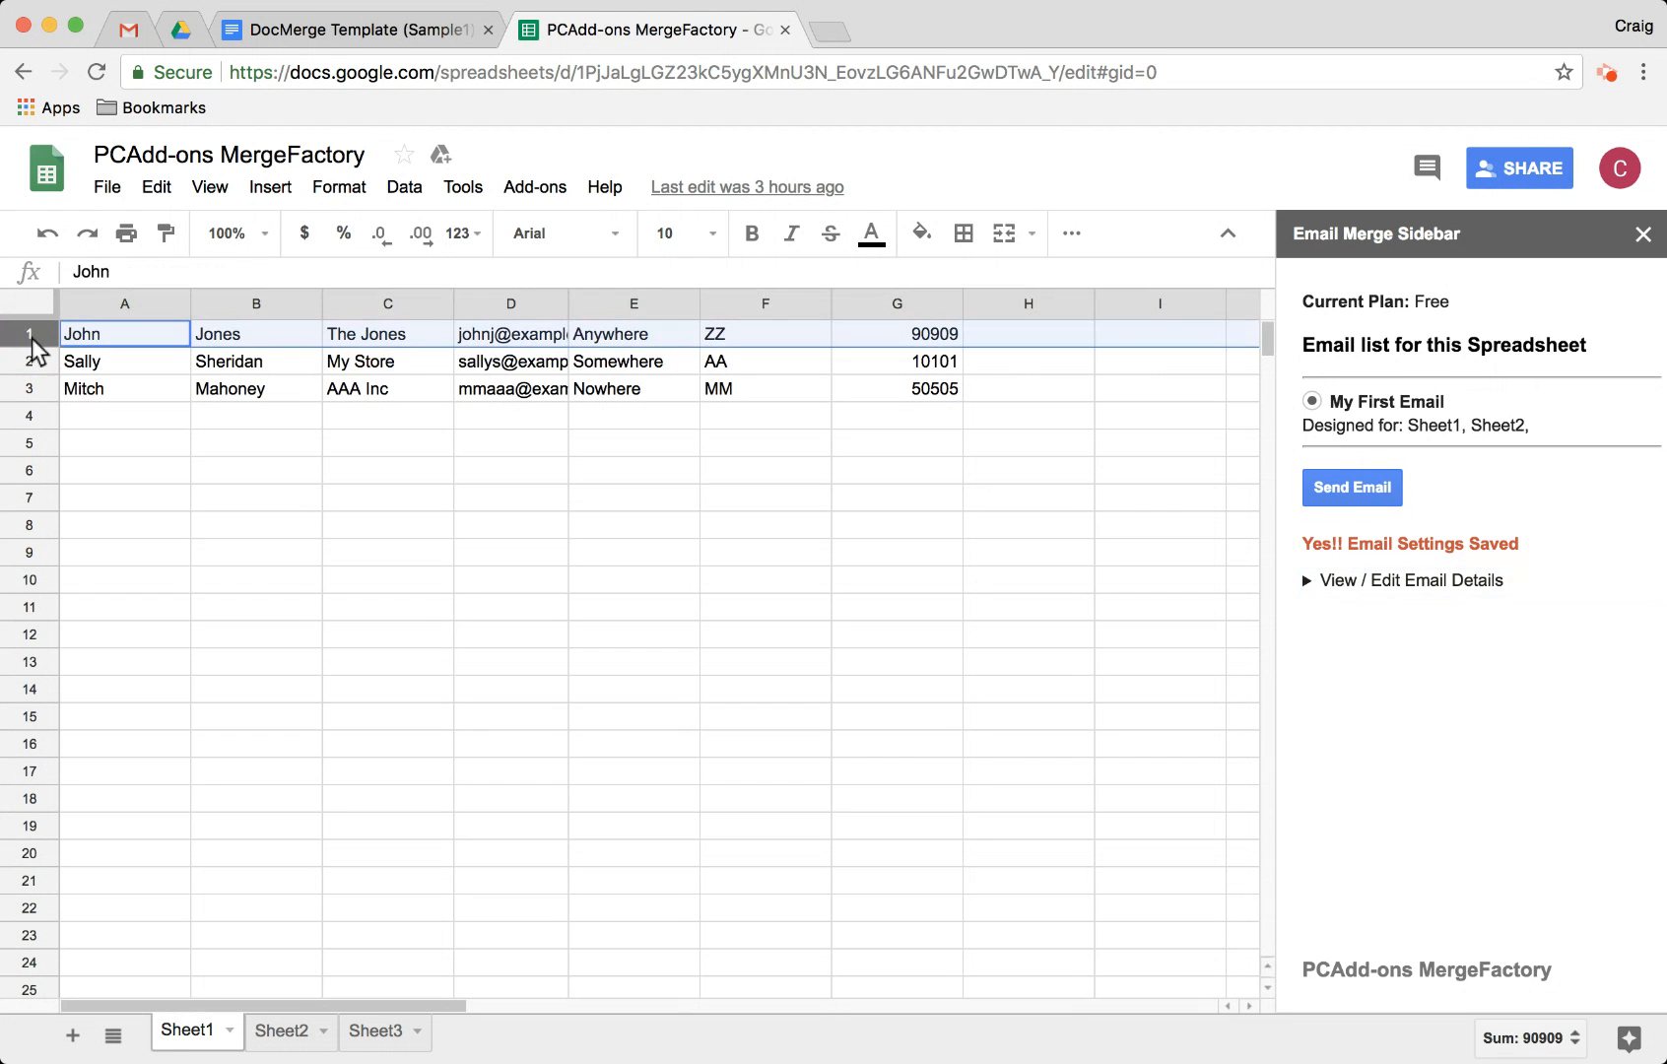
{"action": "left_click", "coordinate": [1353, 487]}
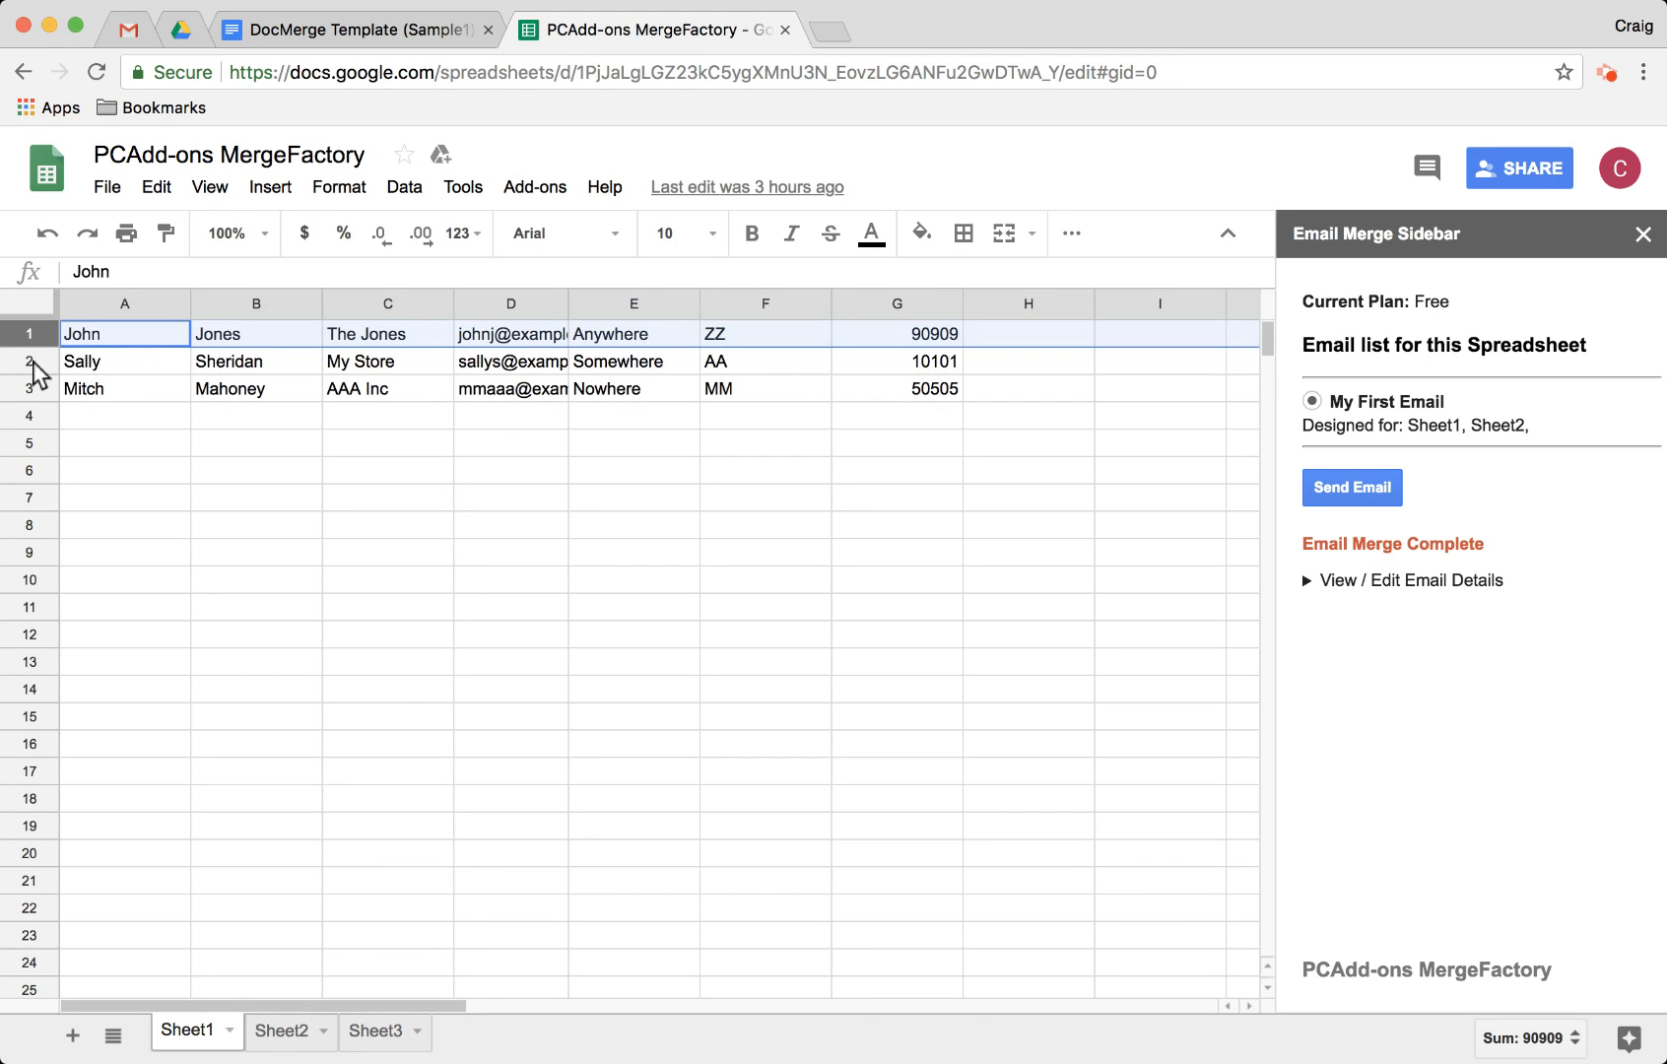
- Send the My First Email template to the contacts in rows 2 and 3
{"action": "left_click_drag", "start_coordinate": [34, 364], "coordinate": [34, 385]}
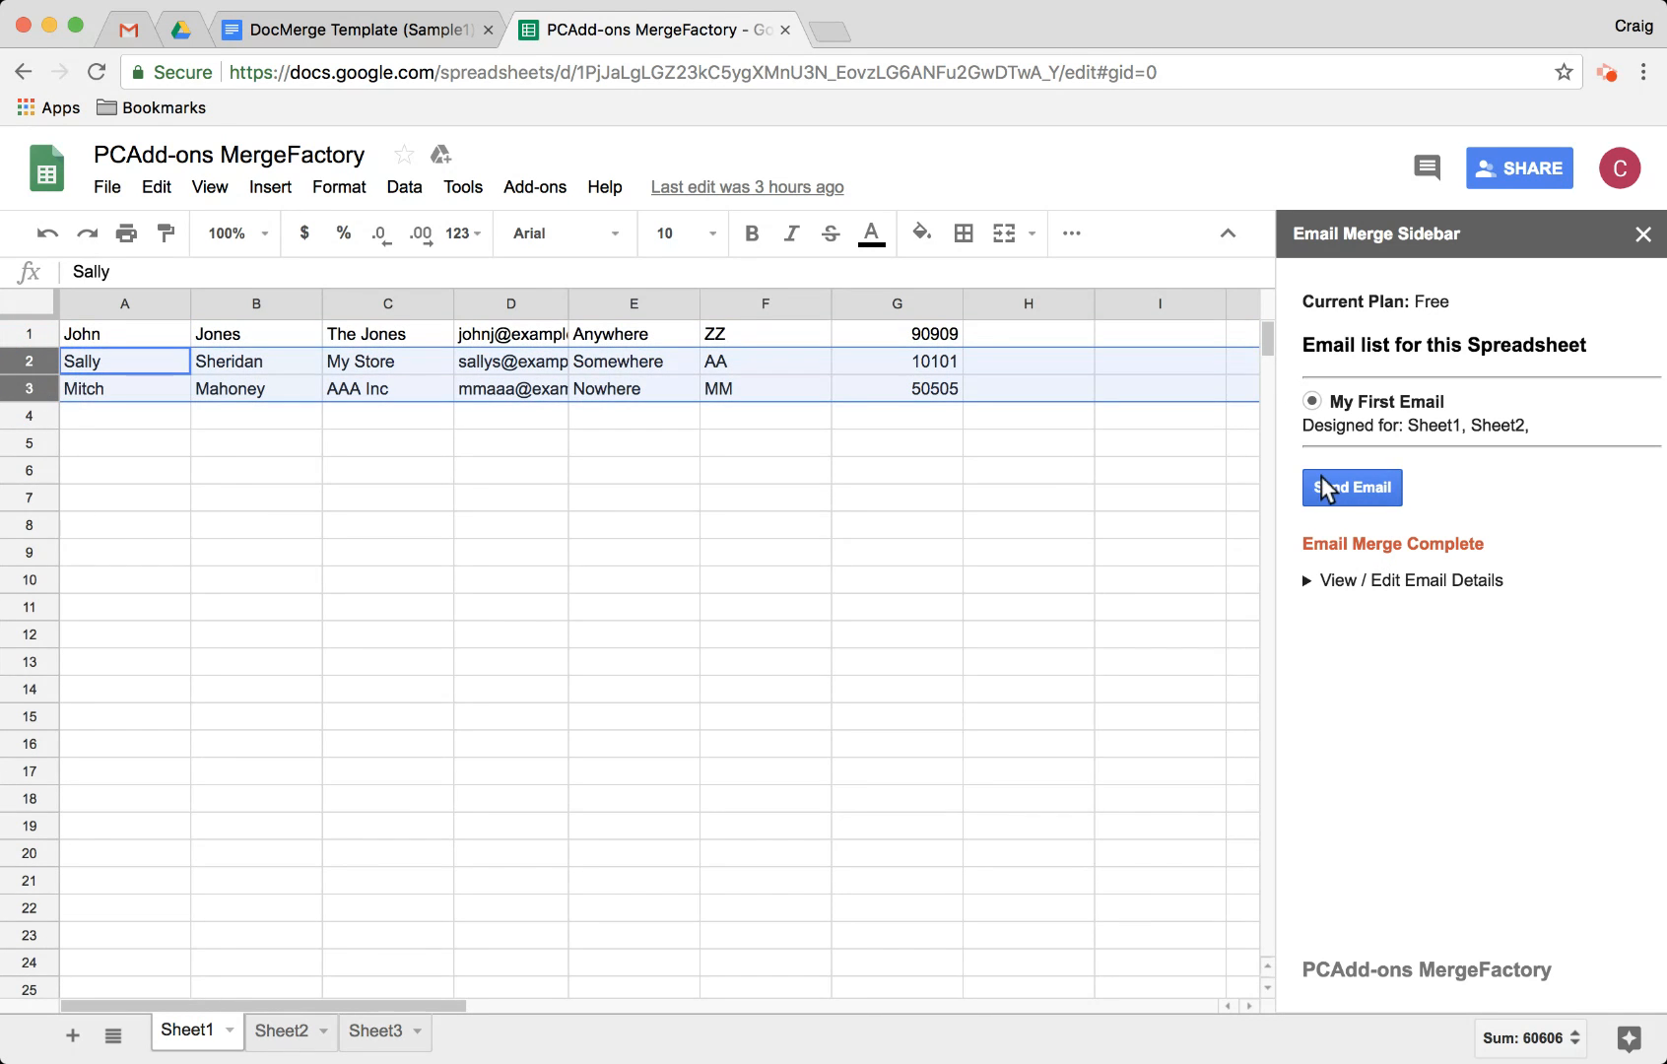
{"action": "left_click", "coordinate": [1342, 490]}
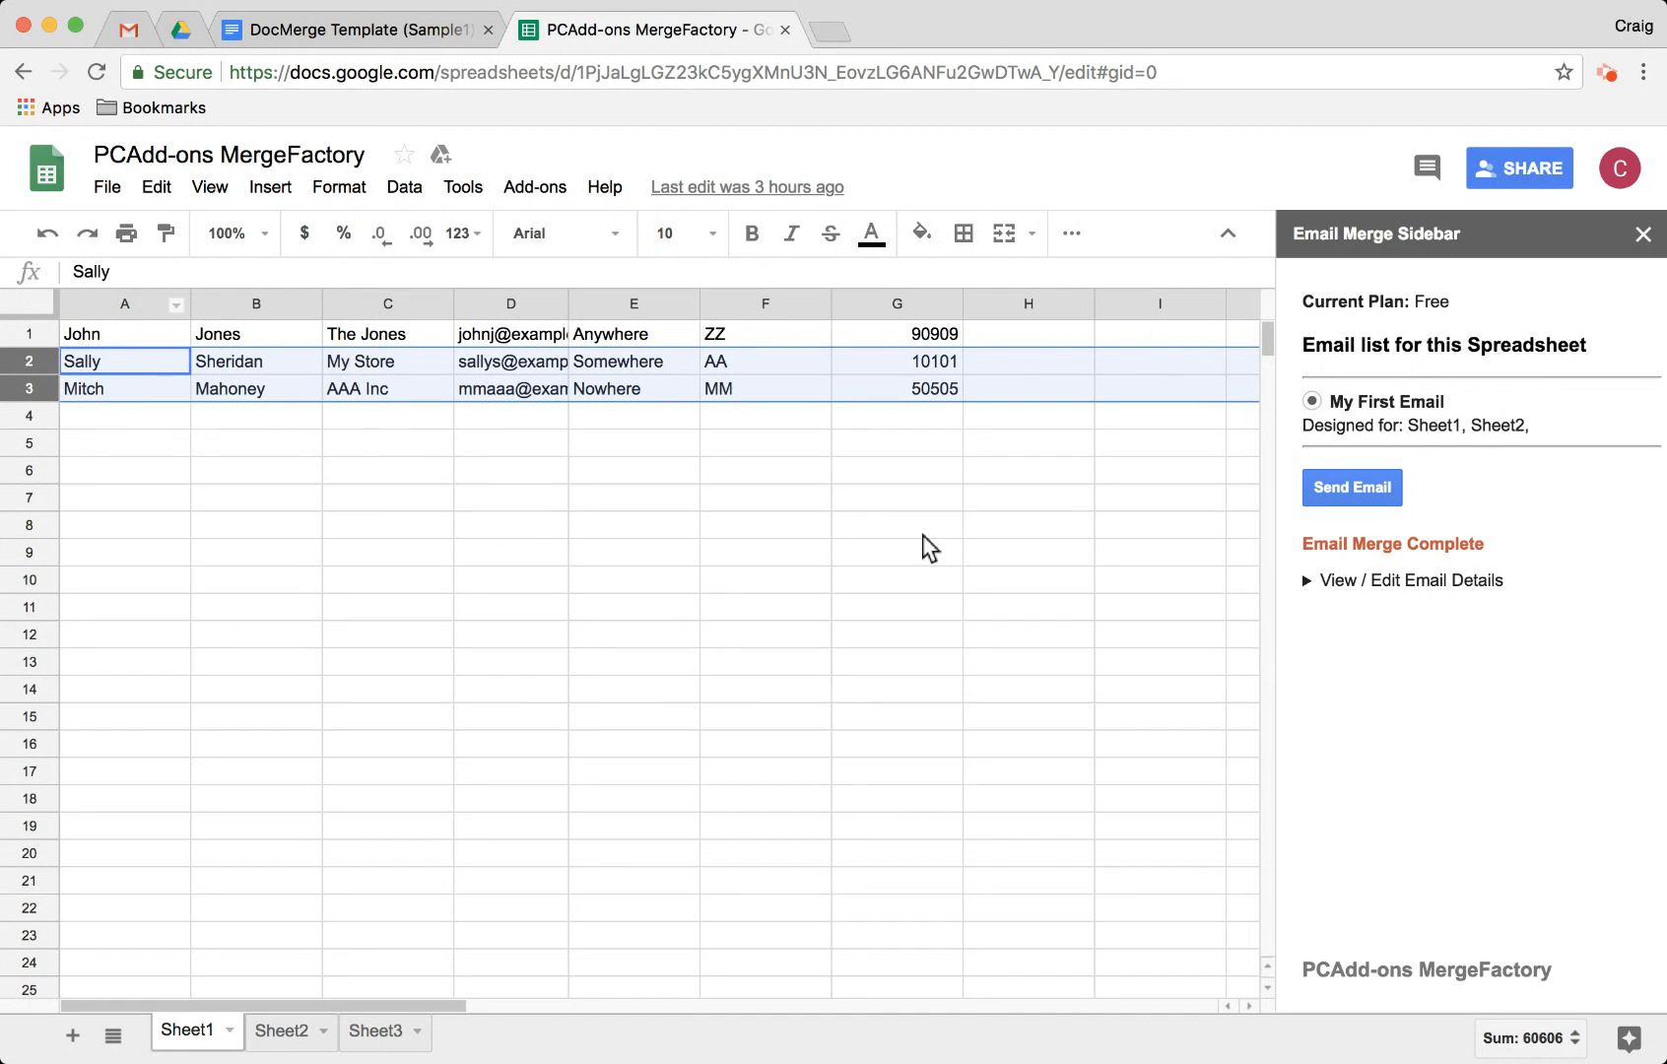
- Switch to Gmail and refresh the Sent Mail folder to check for the merged emails
{"action": "left_click", "coordinate": [124, 32]}
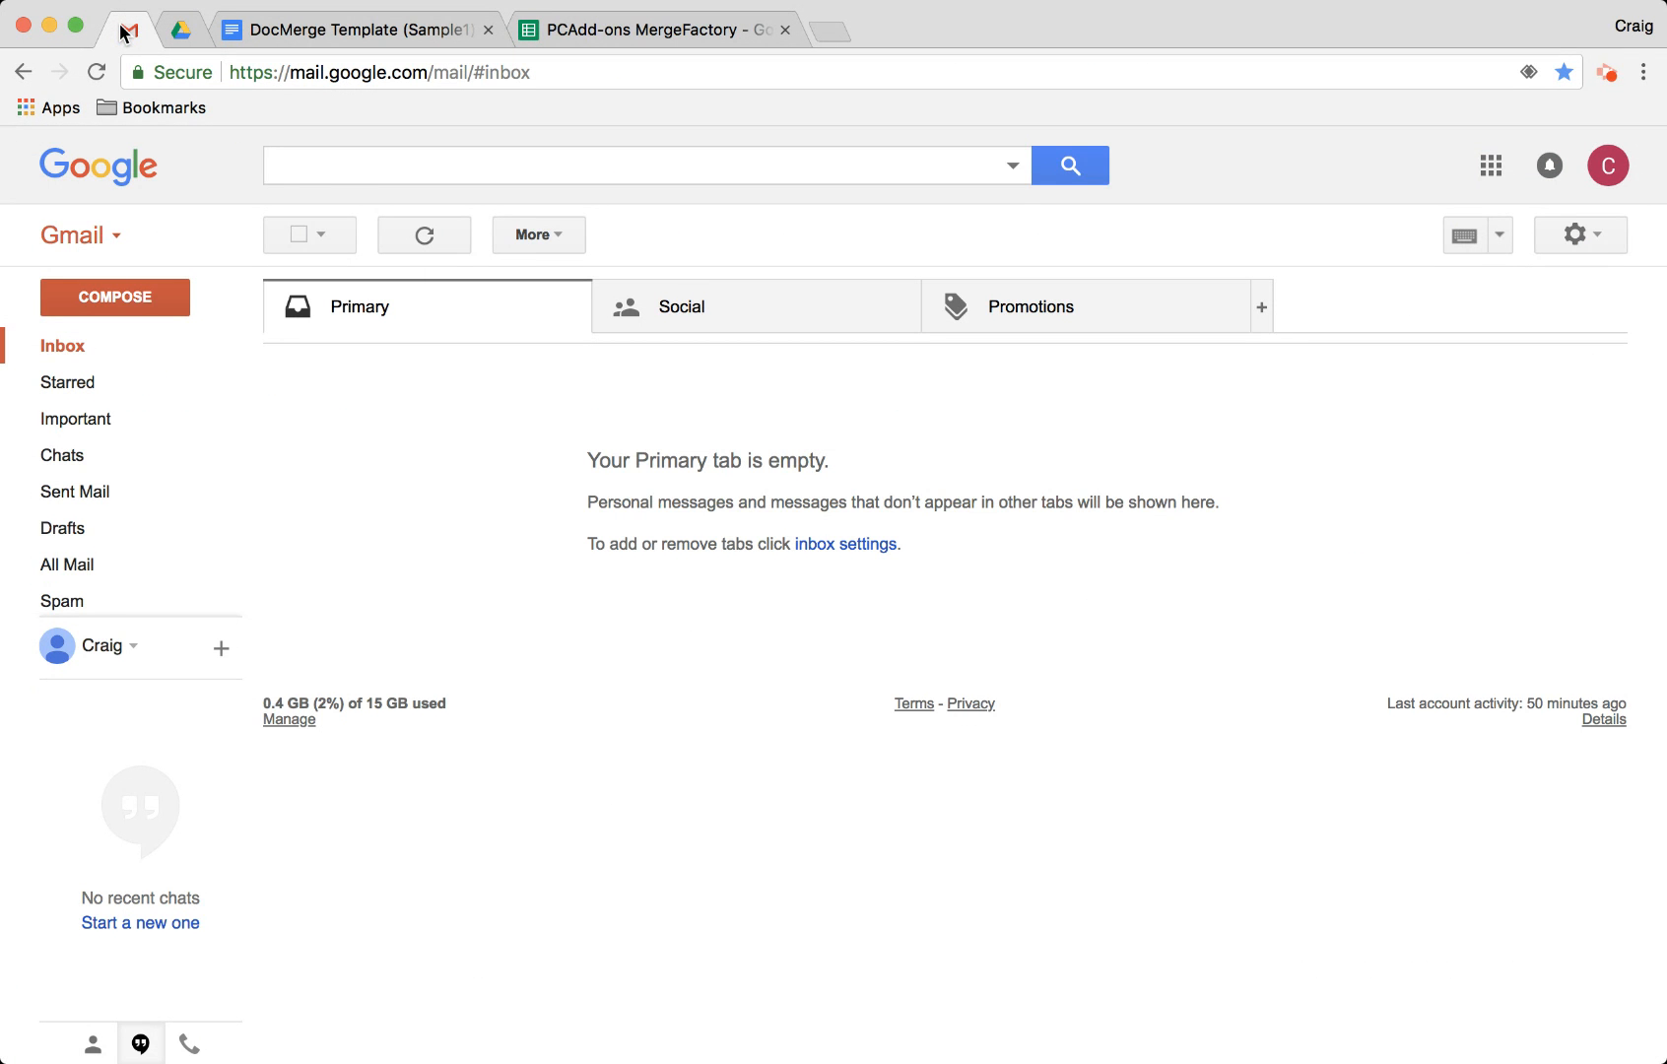
{"action": "left_click", "coordinate": [94, 482]}
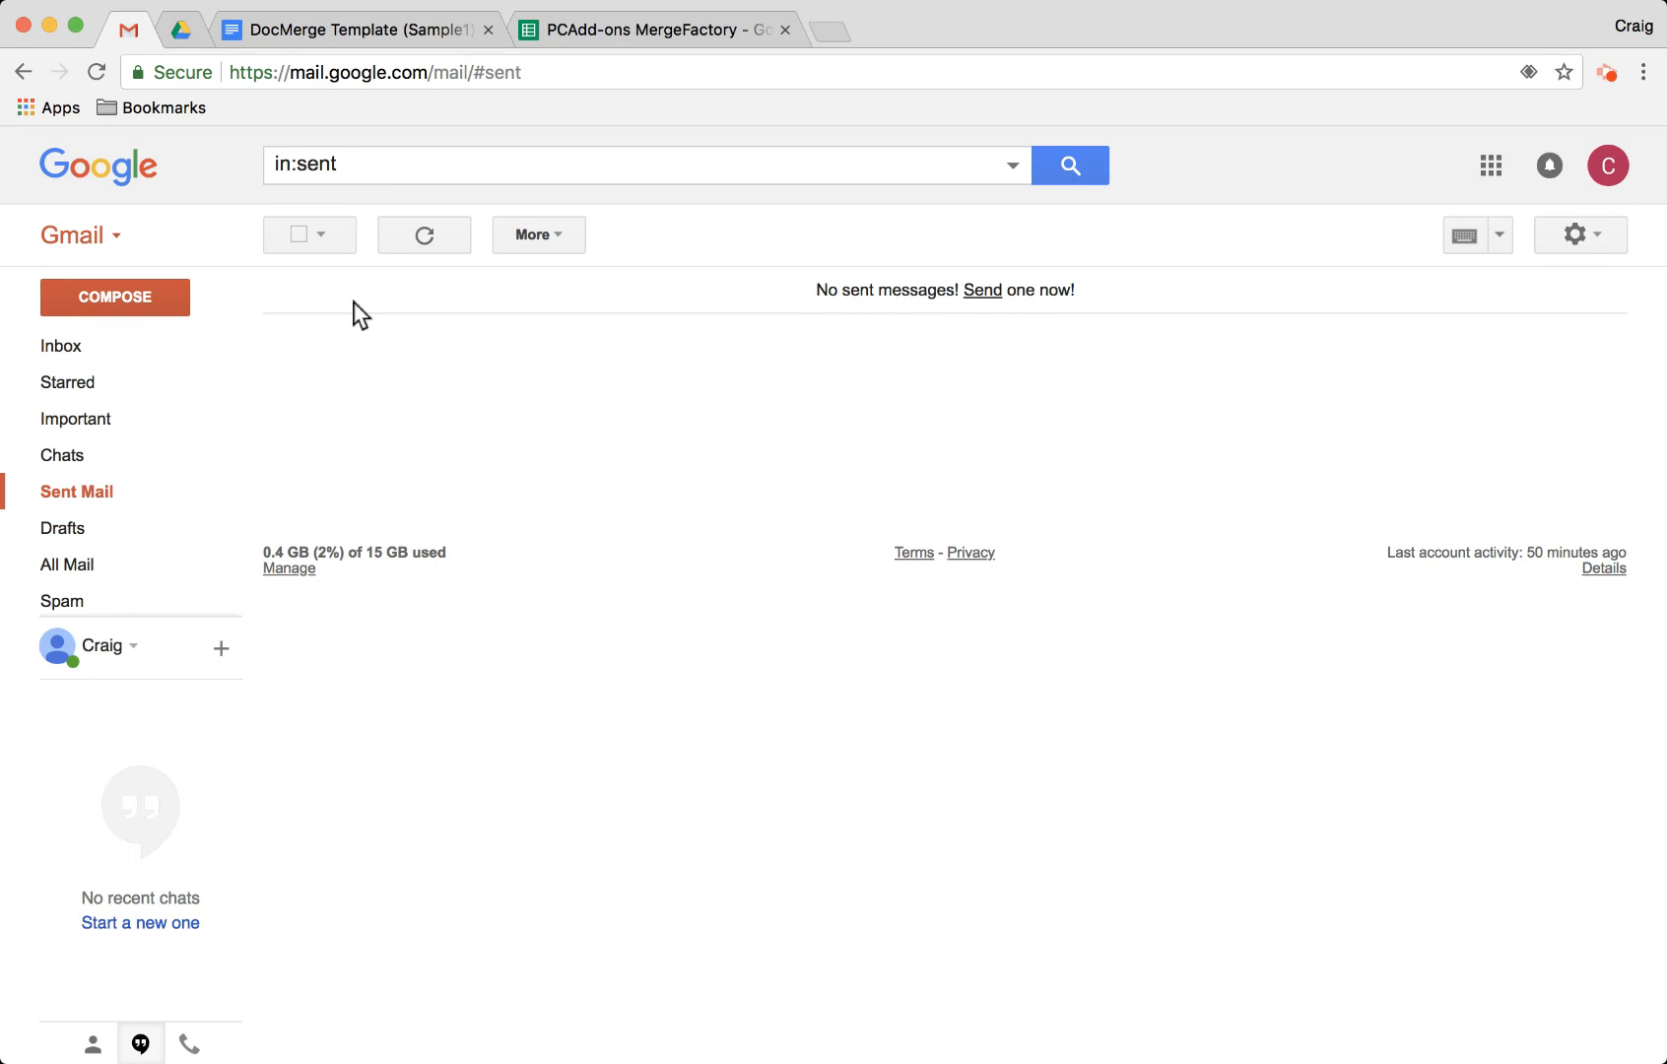
{"action": "left_click", "coordinate": [416, 243]}
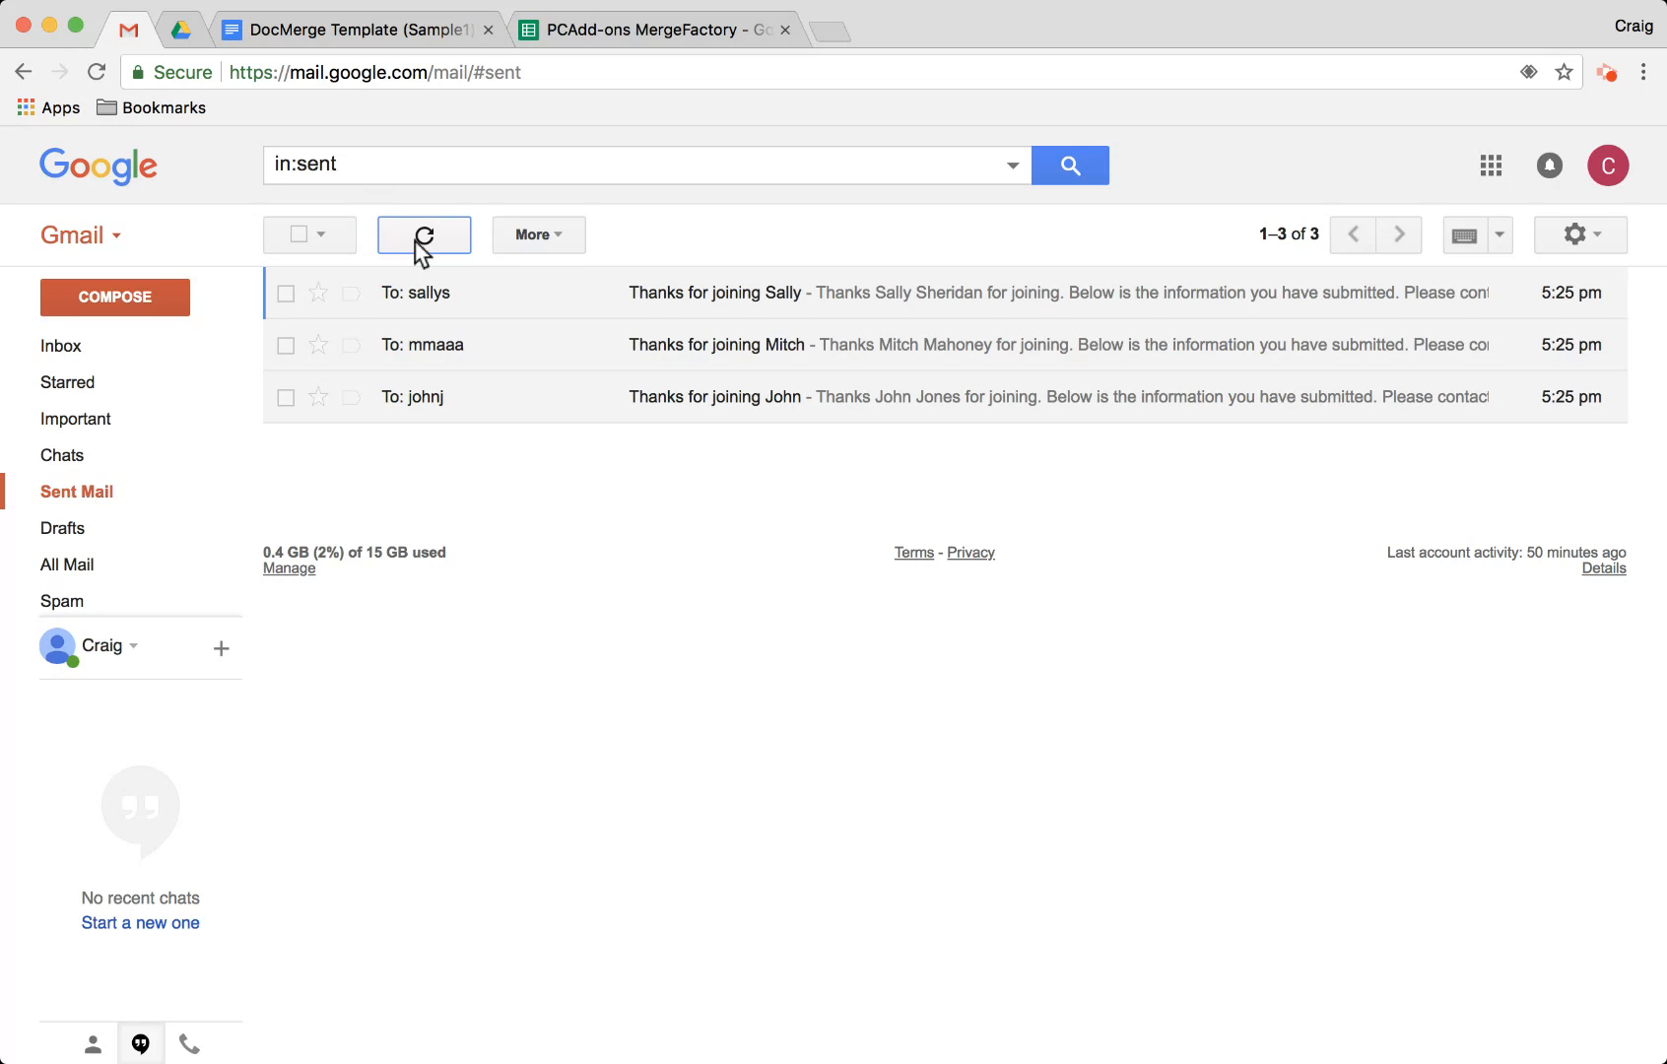
- Read the merged email sent to the row 1 contact and return to the Sent Mail list
{"action": "left_click", "coordinate": [771, 399]}
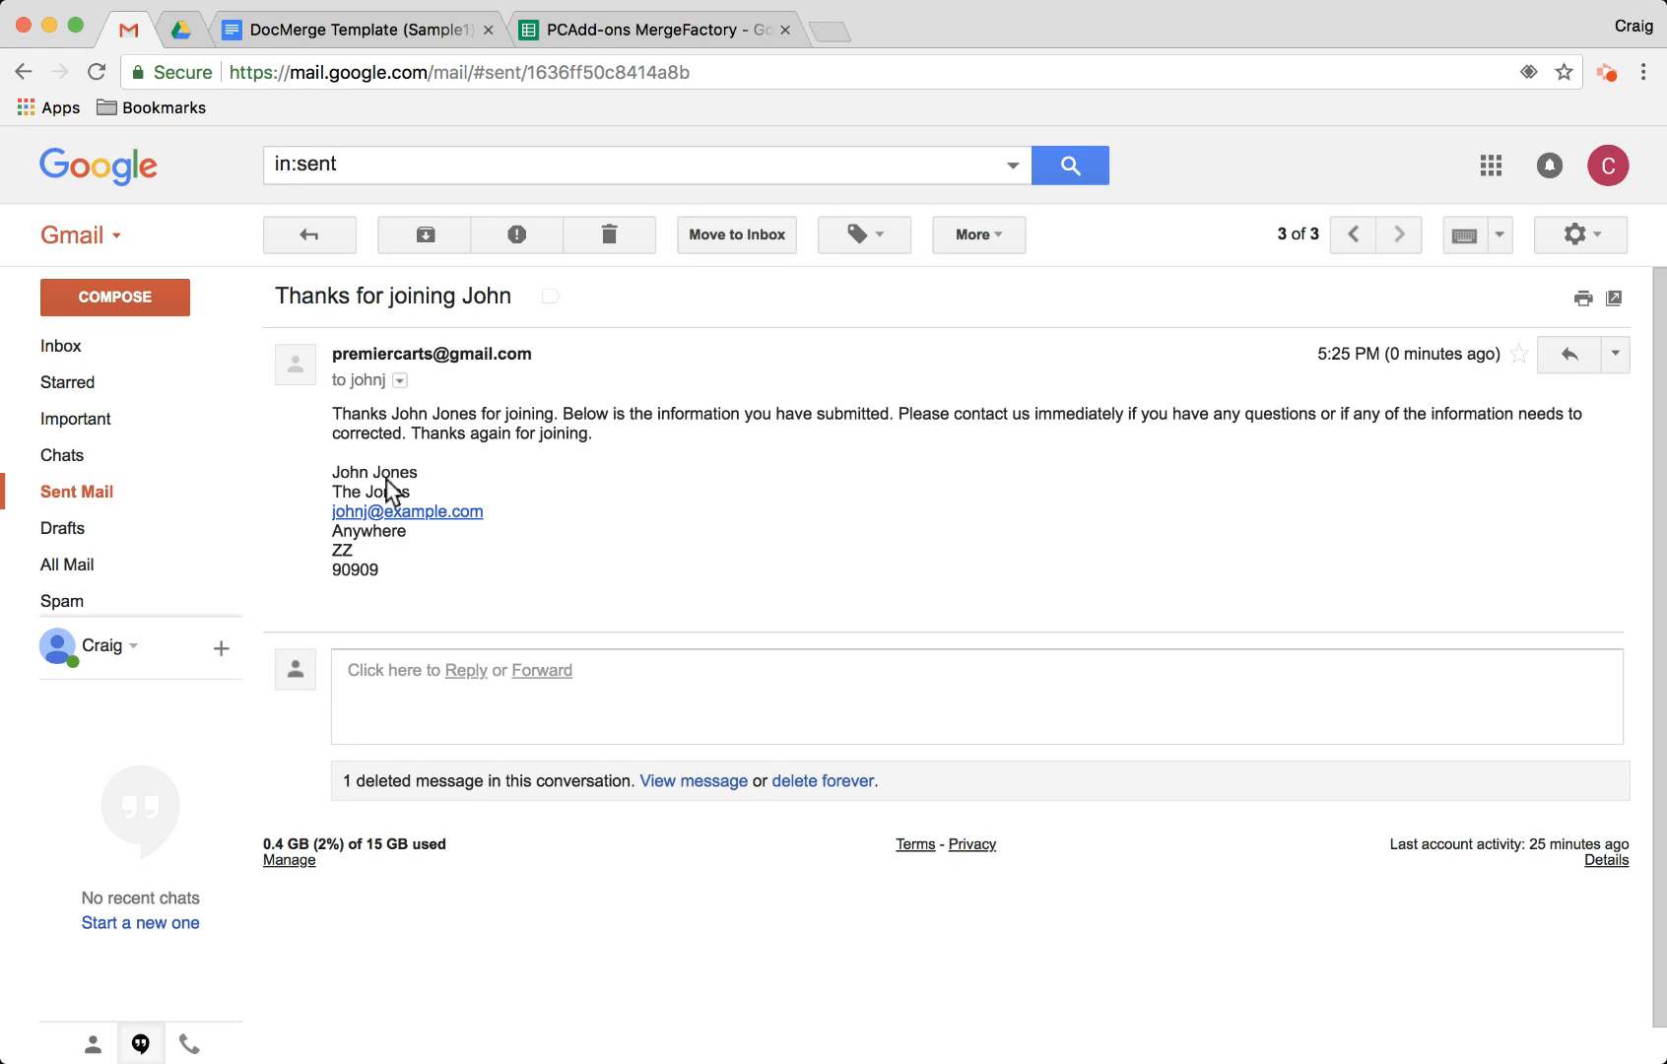
{"action": "left_click", "coordinate": [307, 238]}
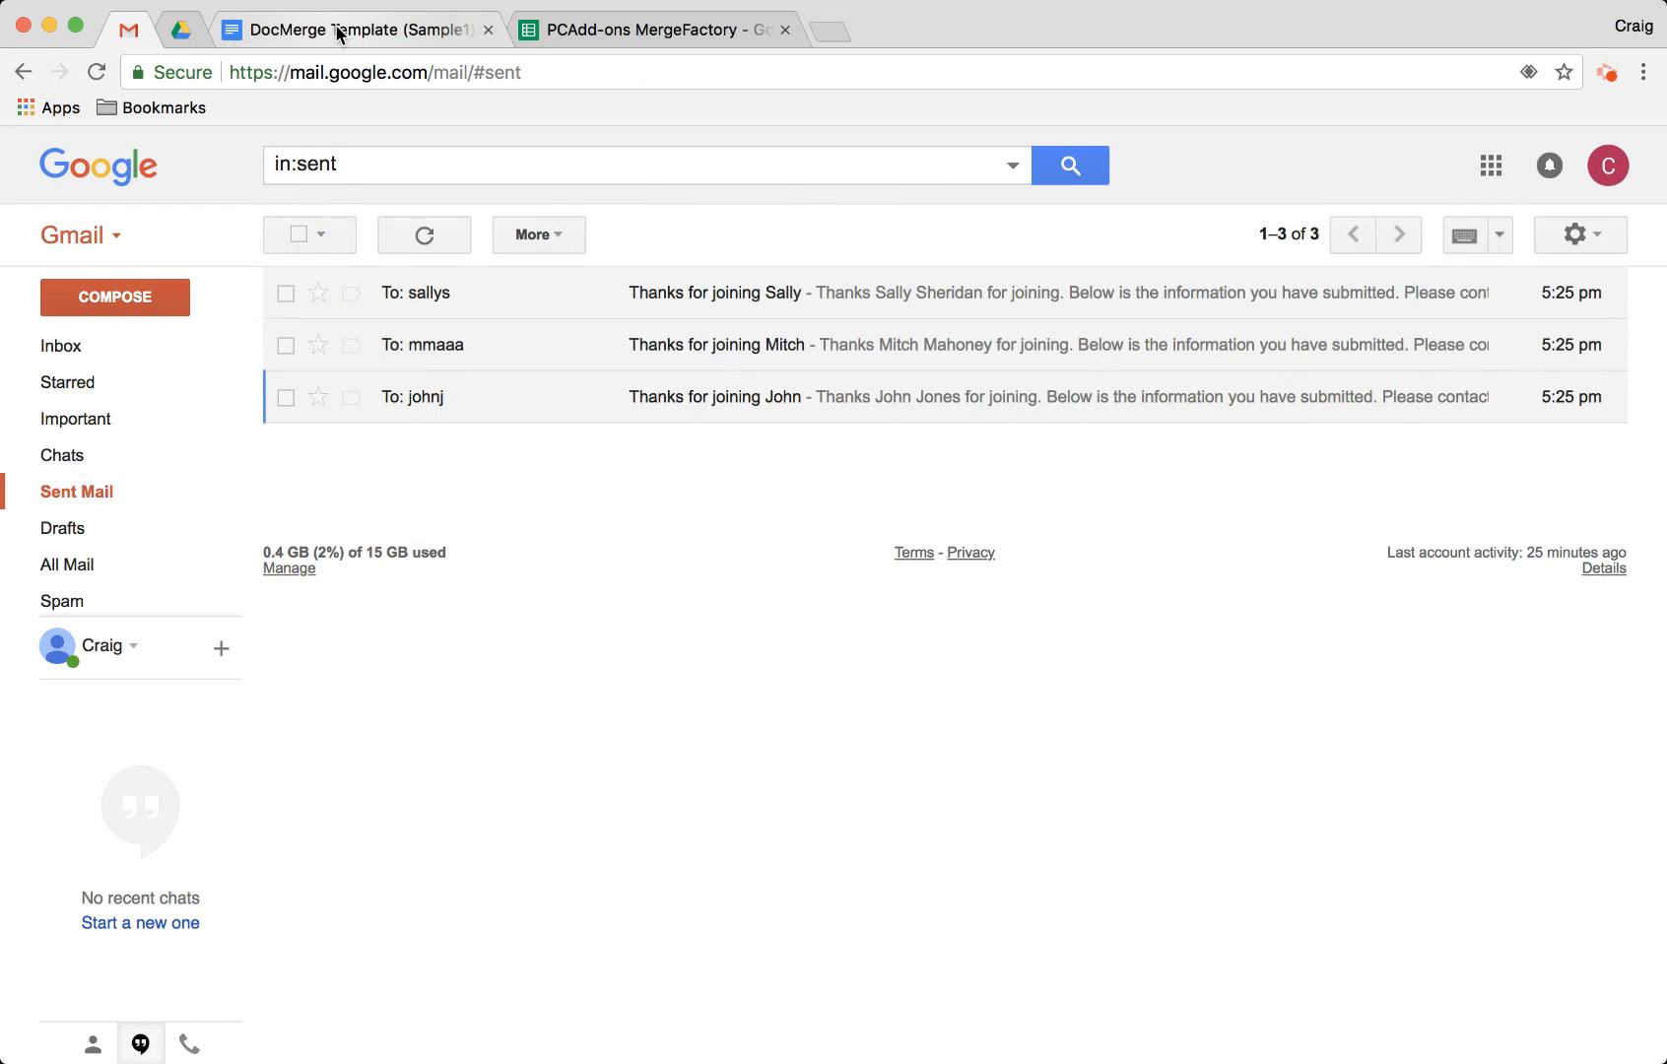
- Switch to the PCAdd-ons MergeFactory spreadsheet and examine the email template's additional options, from Cc and Bcc to attachment IDs and email type
{"action": "left_click", "coordinate": [612, 36]}
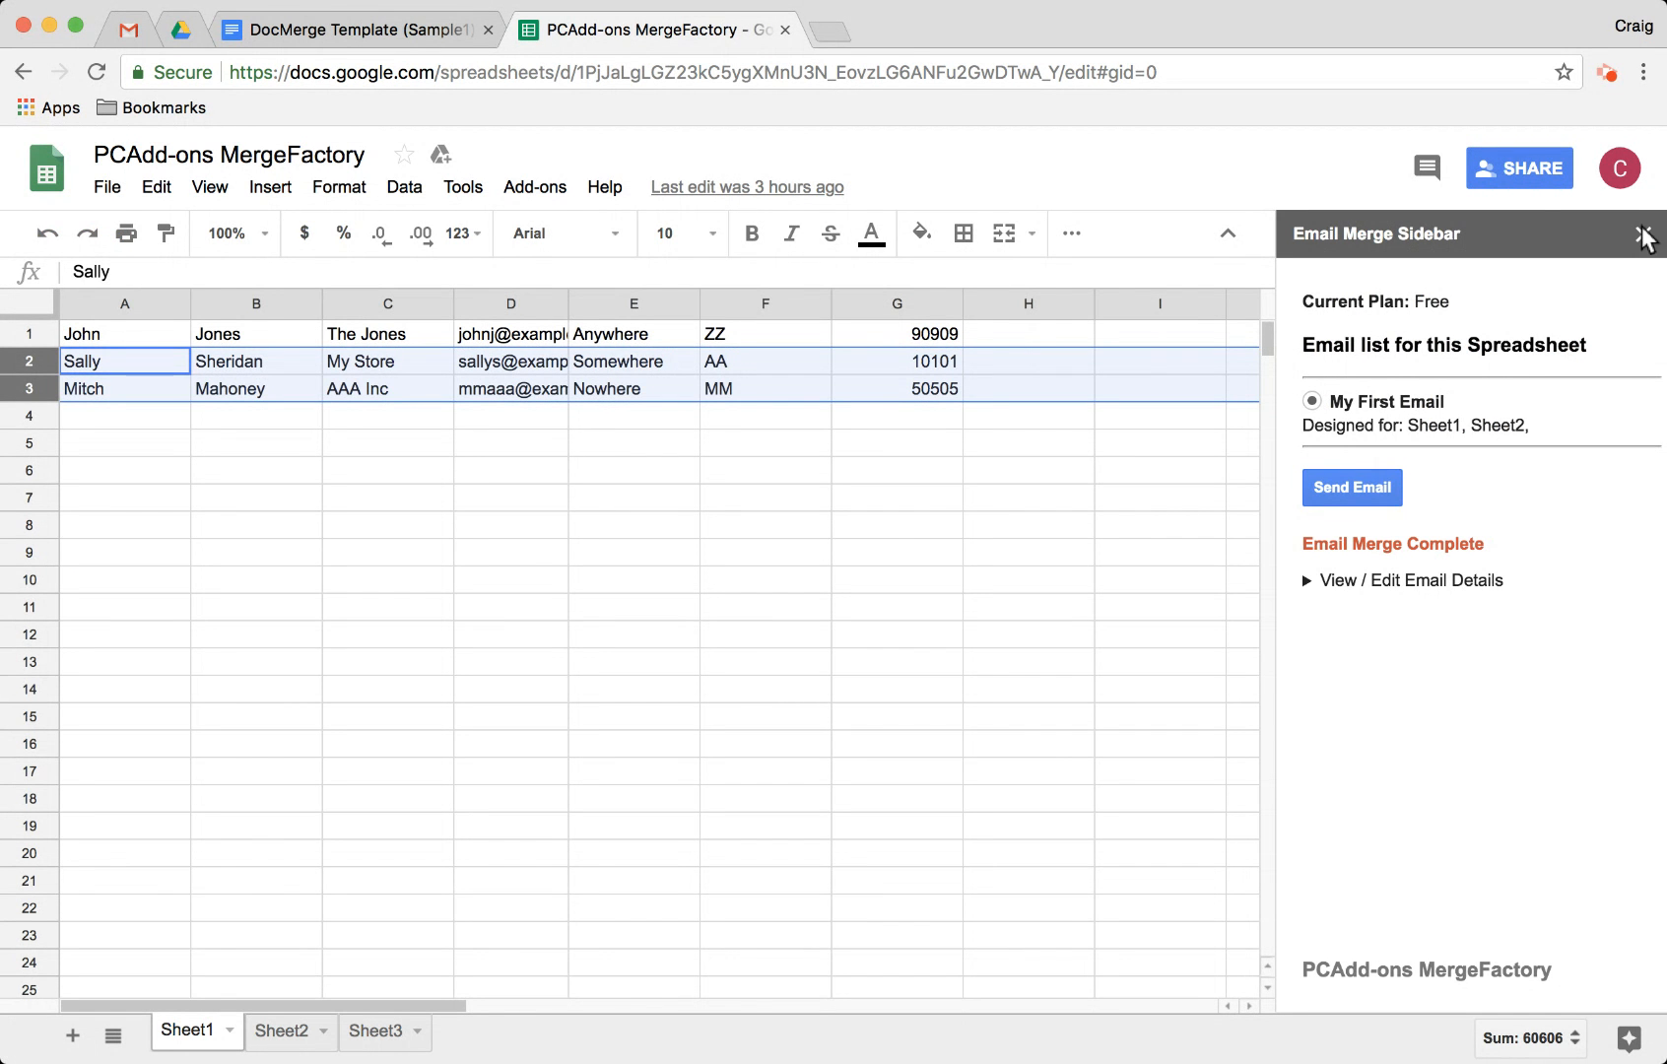
{"action": "left_click", "coordinate": [1304, 581]}
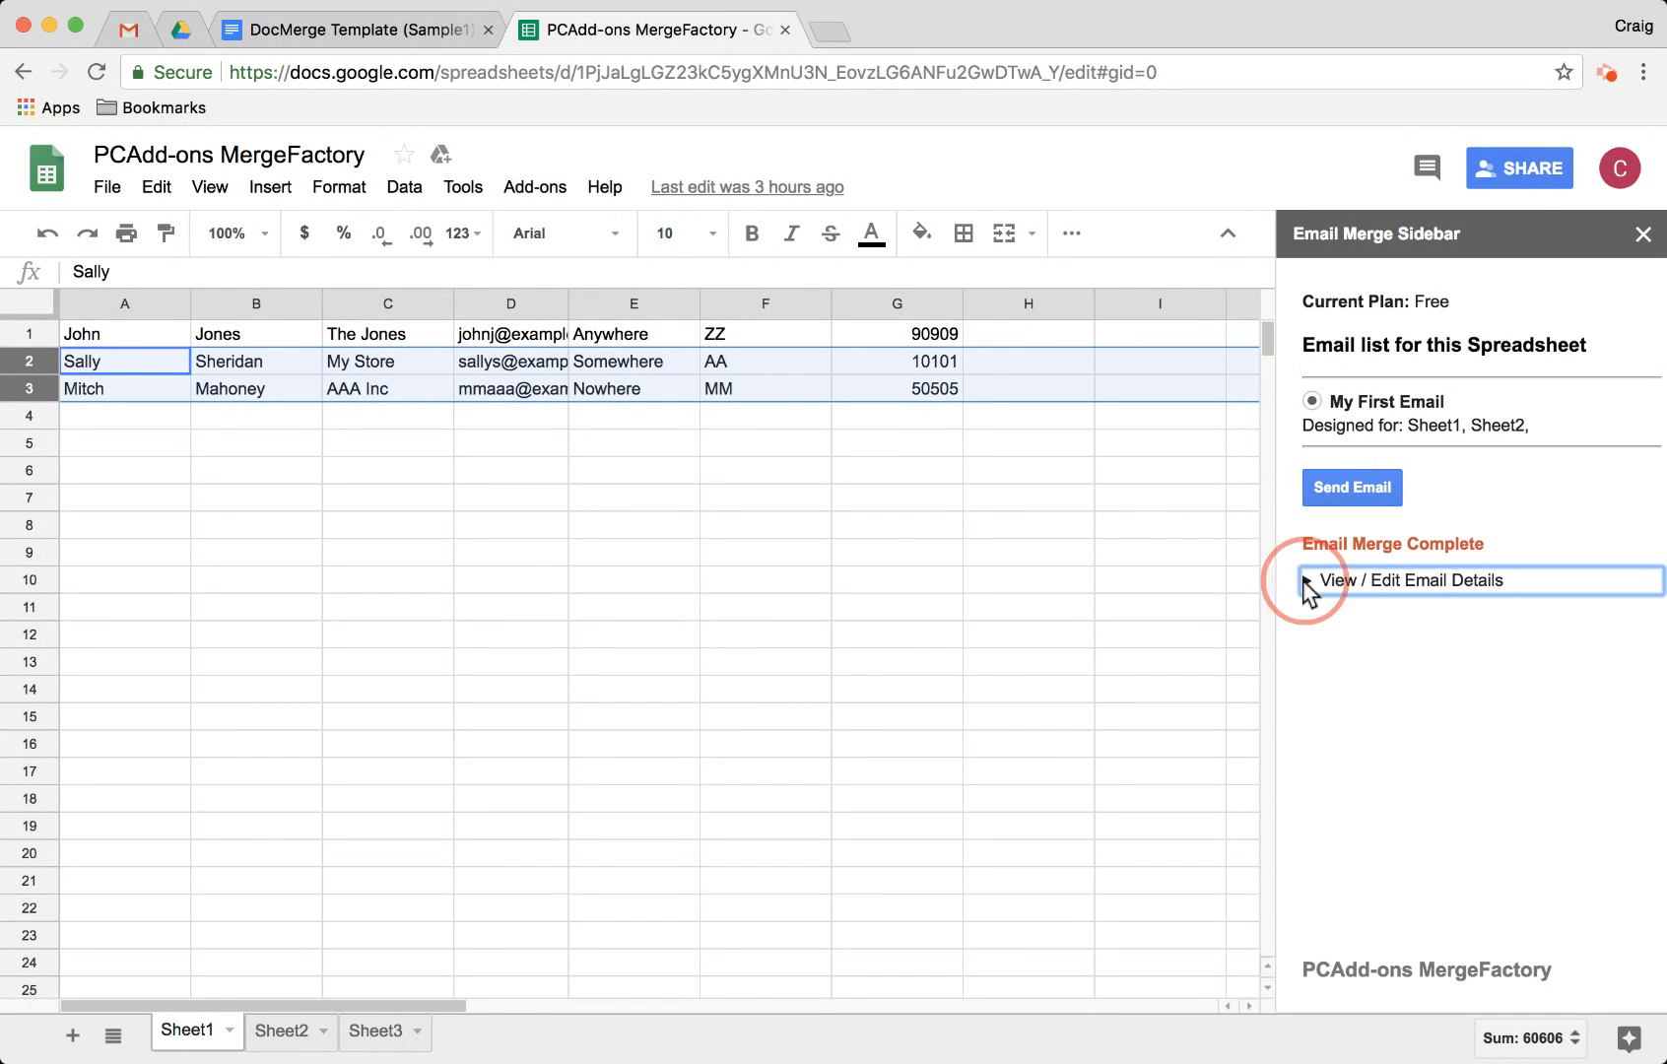
{"action": "scroll", "coordinate": [1336, 591], "scroll_direction": "down", "scroll_amount": 3}
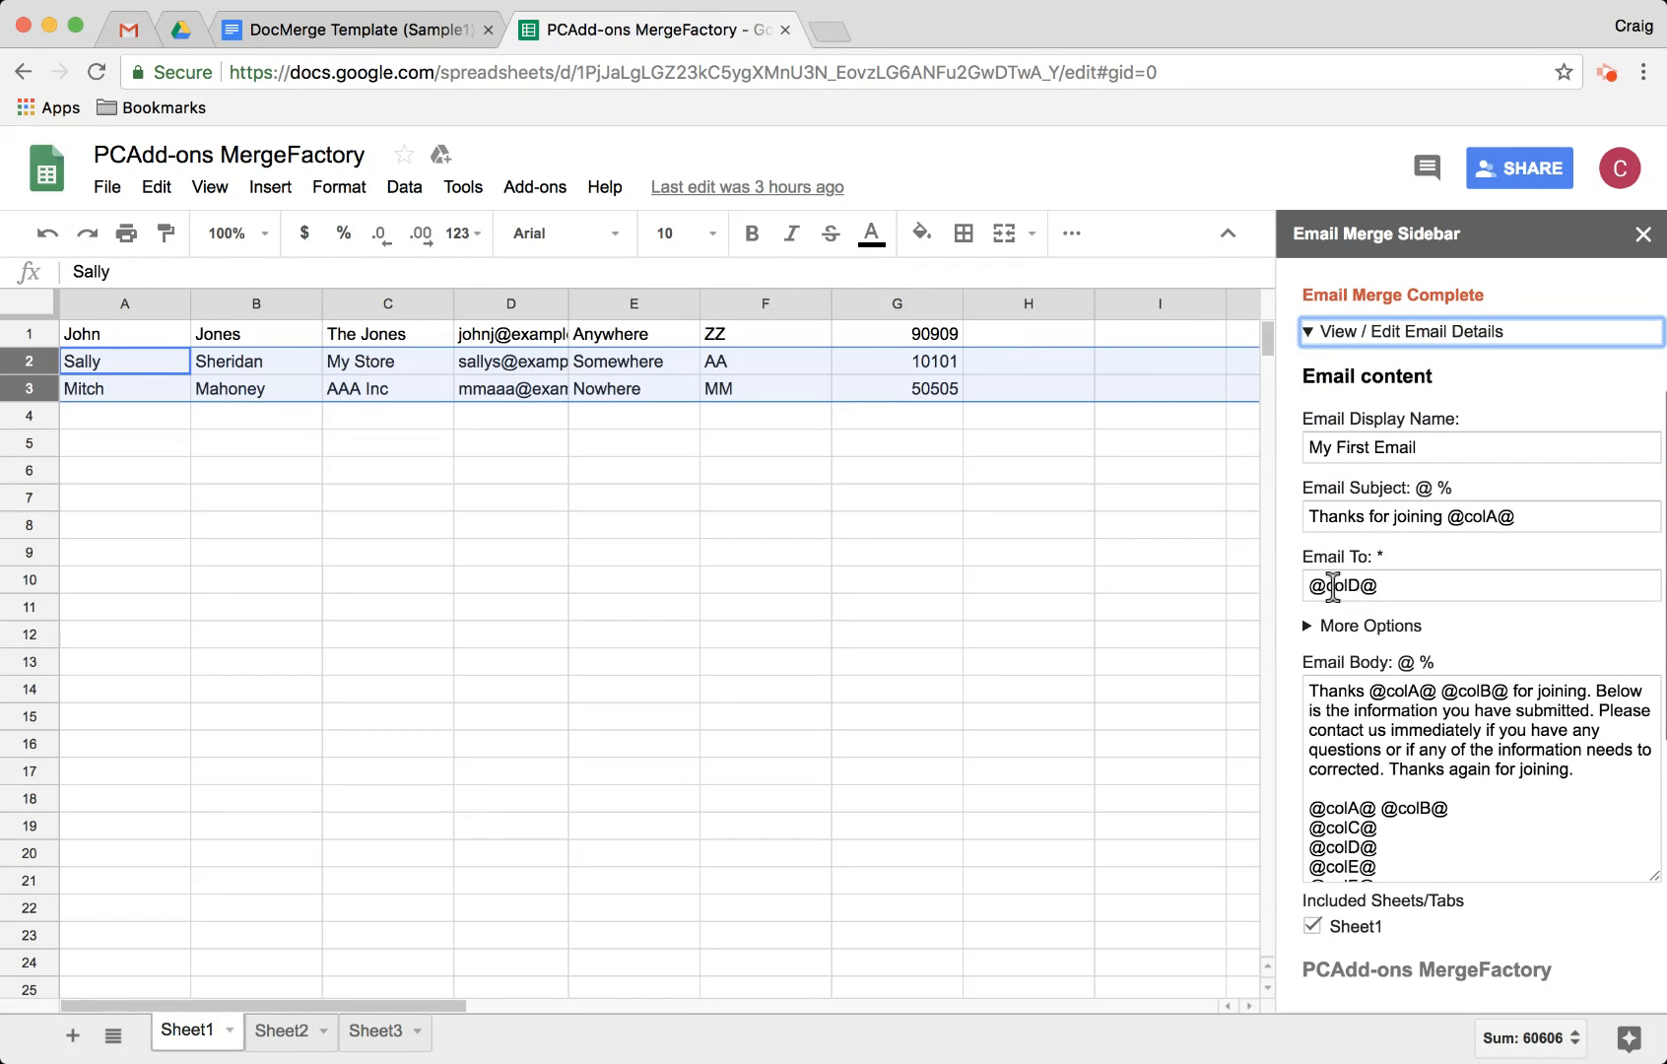
{"action": "left_click", "coordinate": [1376, 629]}
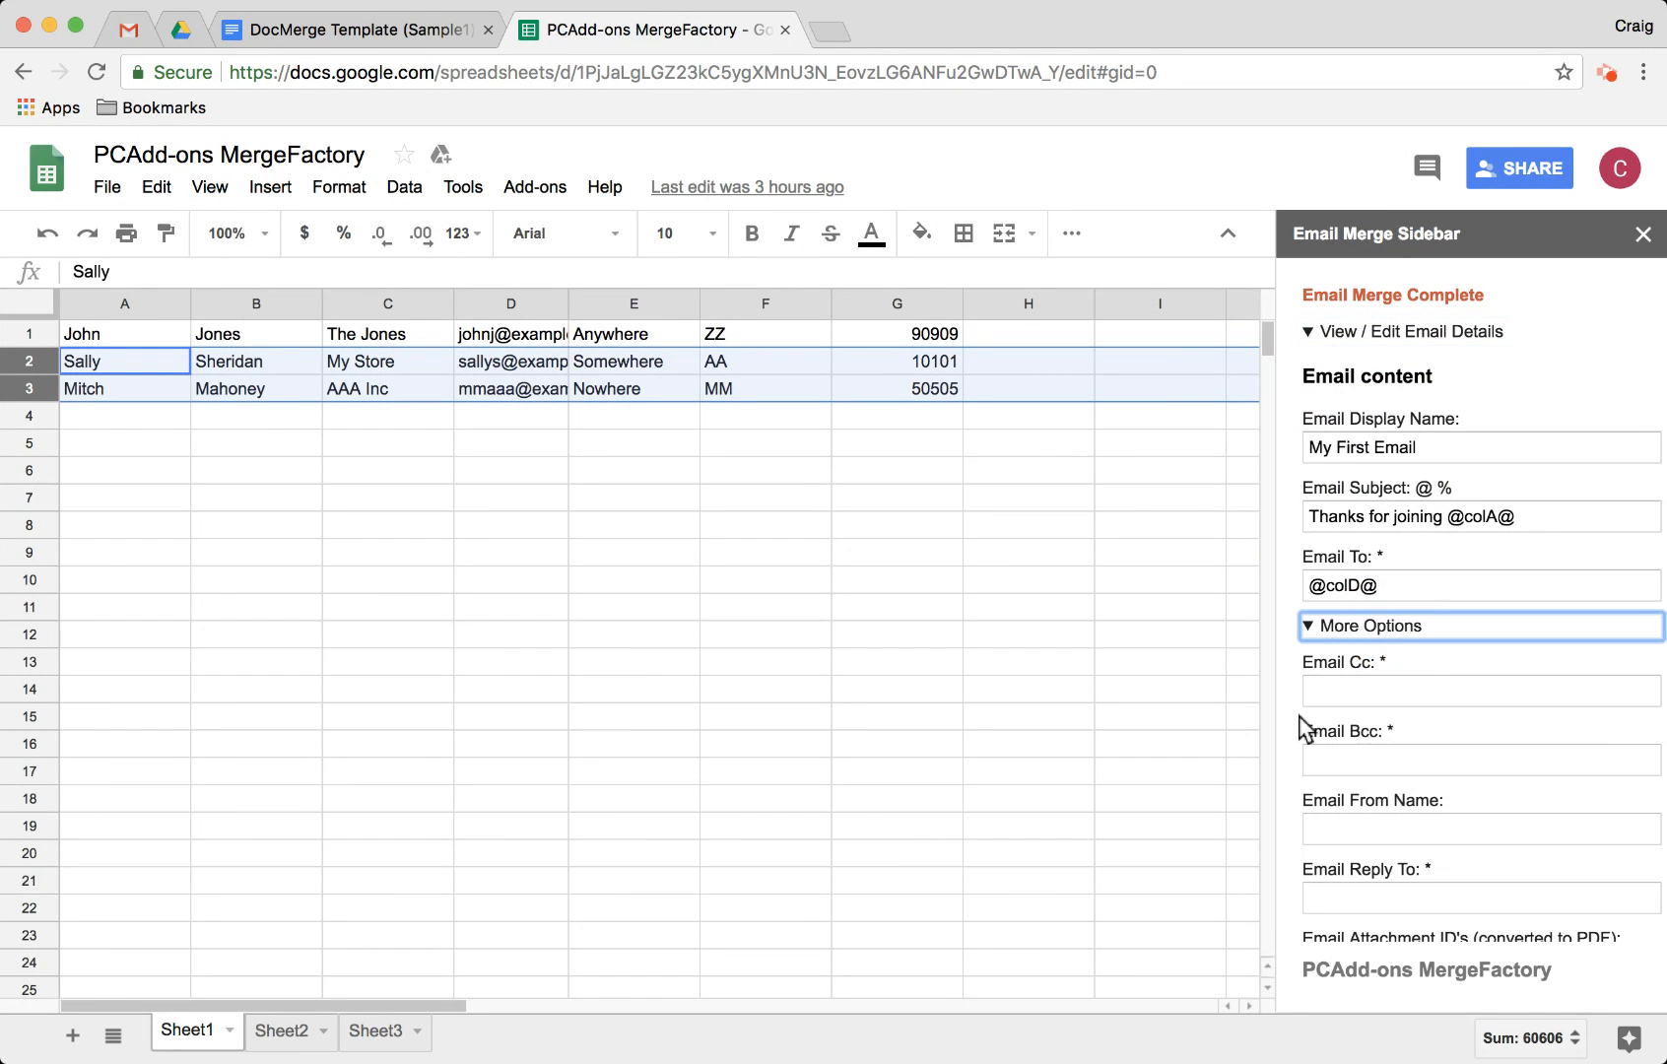
{"action": "left_click", "coordinate": [1312, 693]}
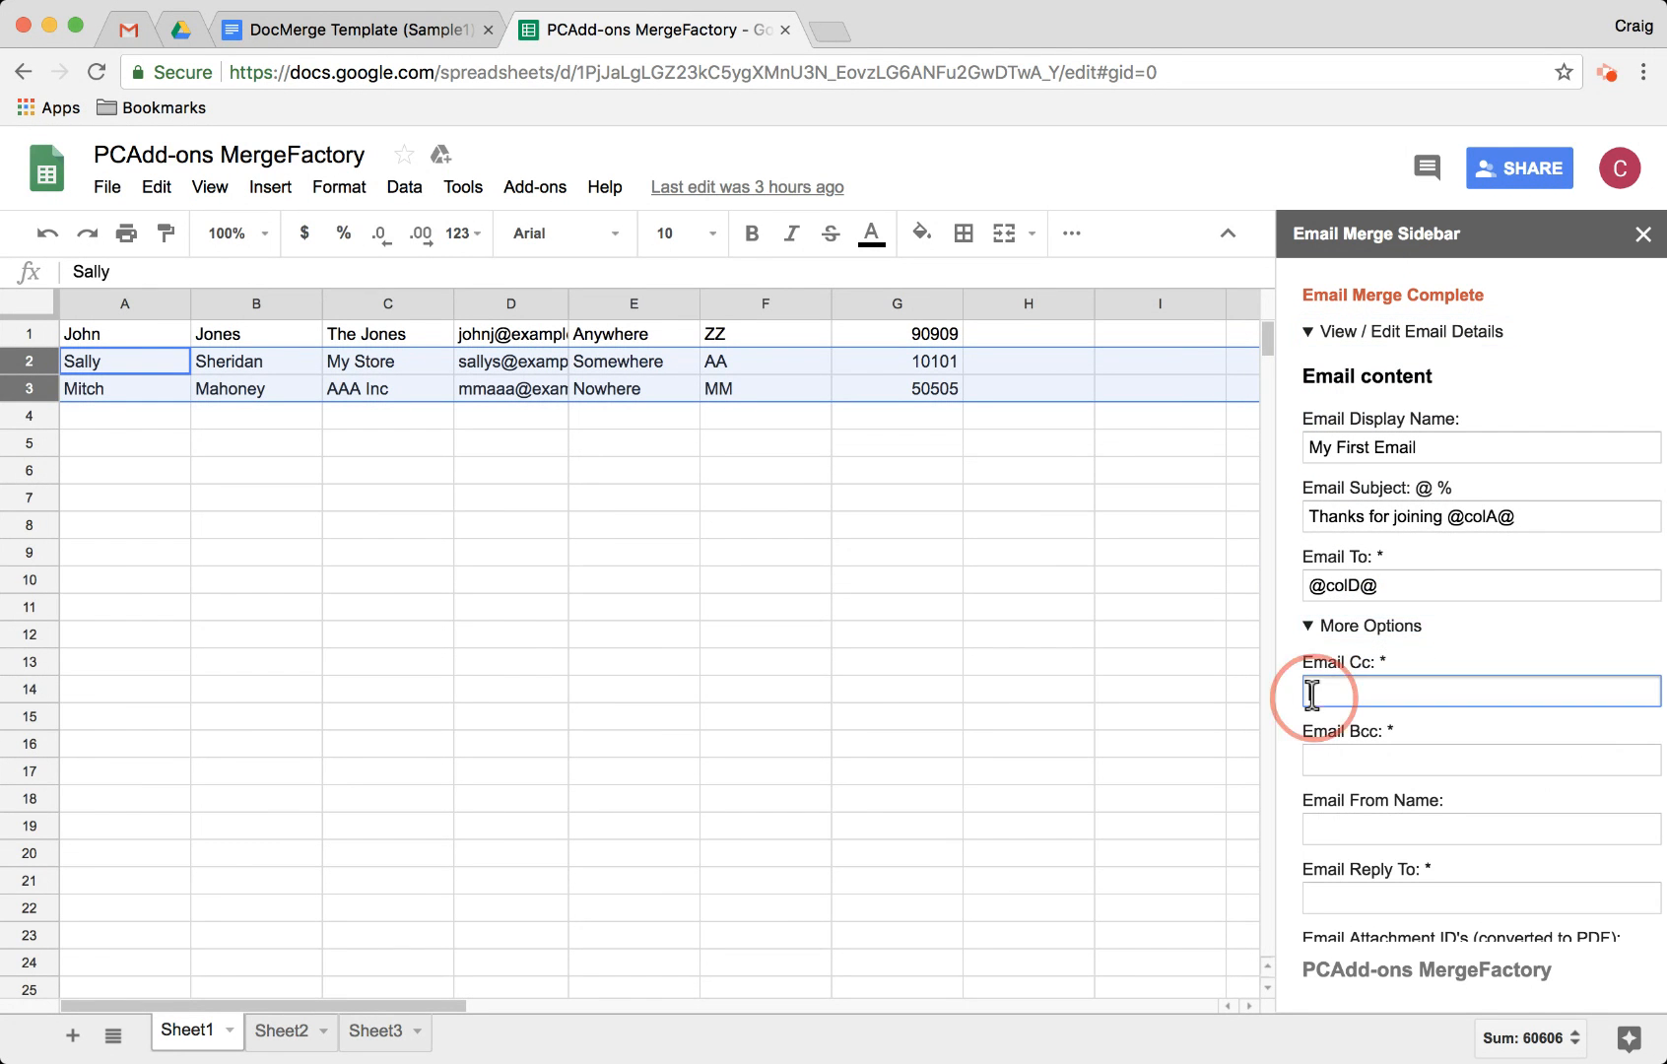
{"action": "left_click", "coordinate": [1392, 749]}
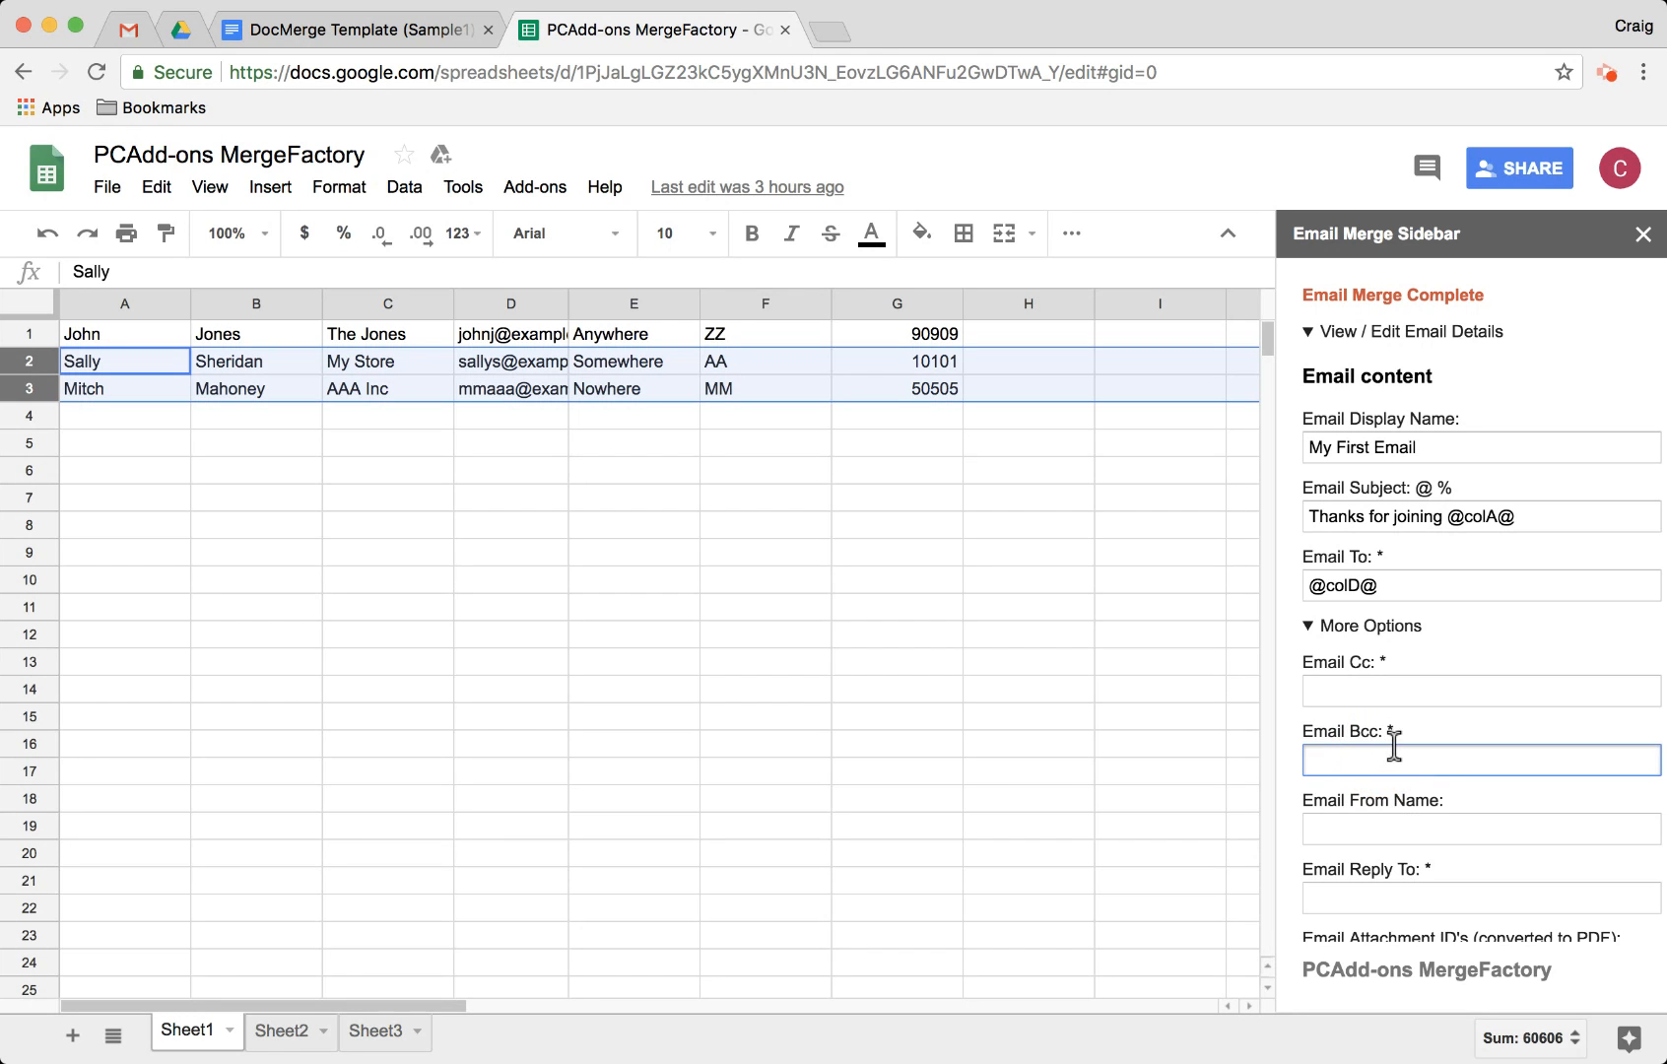
{"action": "left_click", "coordinate": [1411, 825]}
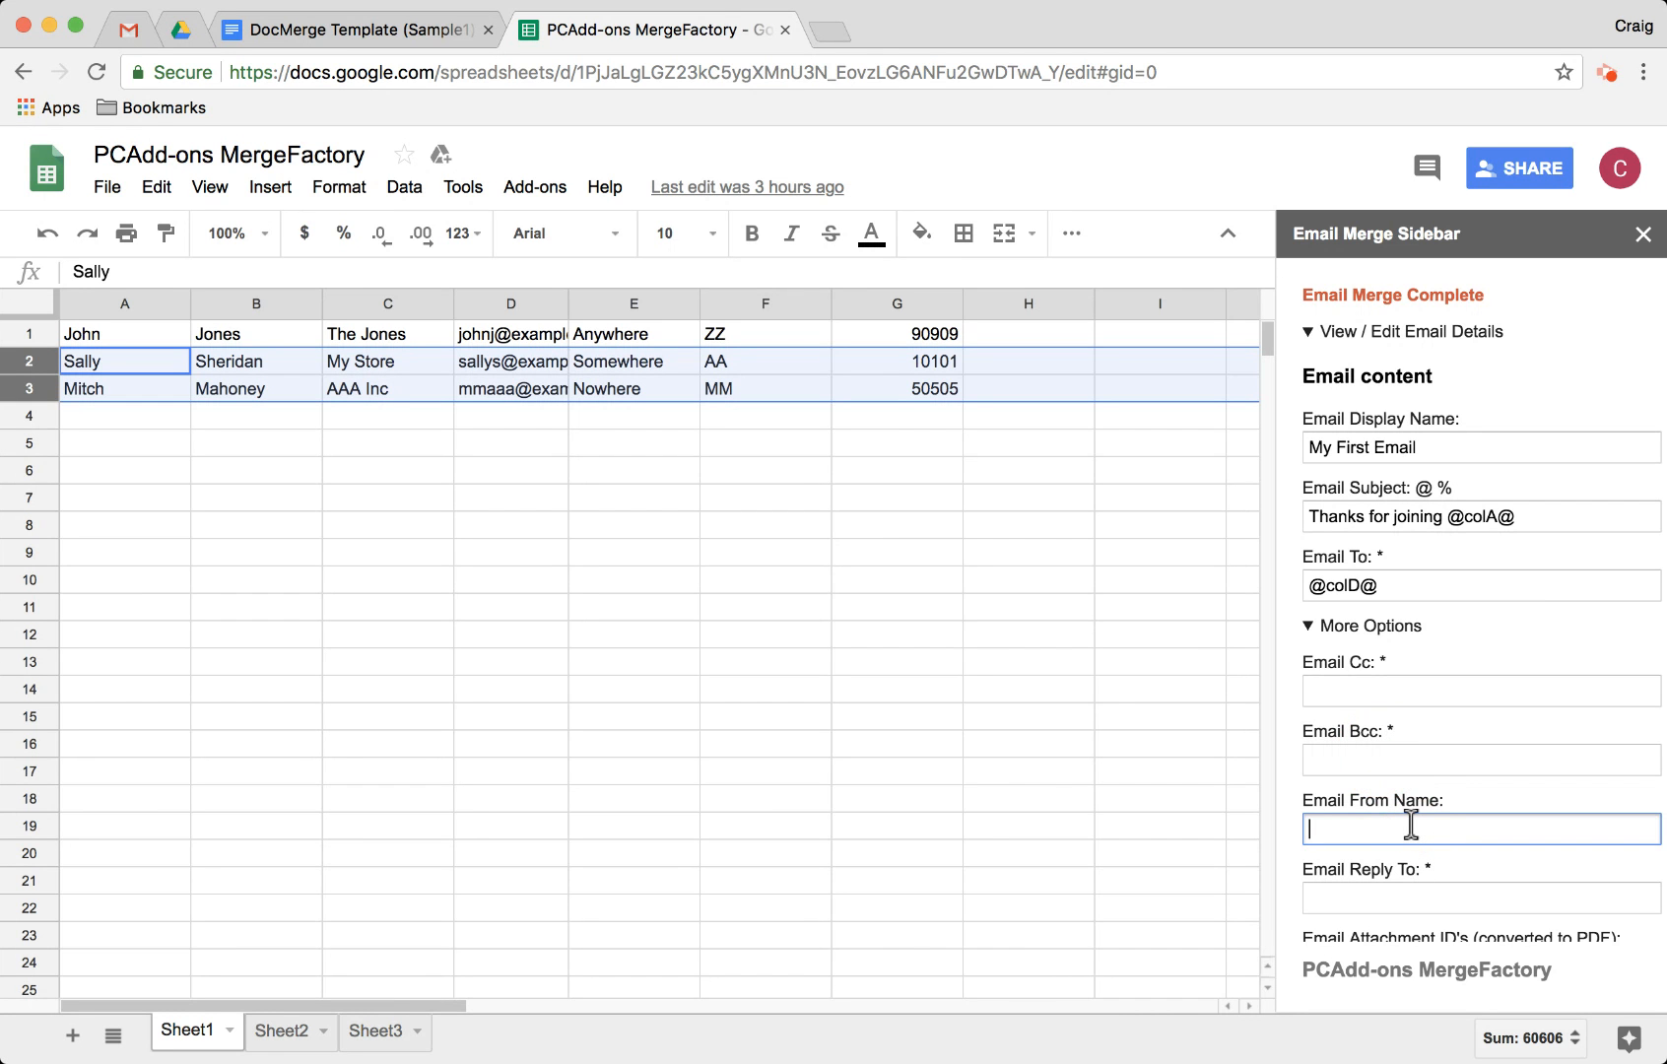
{"action": "scroll", "coordinate": [1411, 826], "scroll_direction": "down", "scroll_amount": 5}
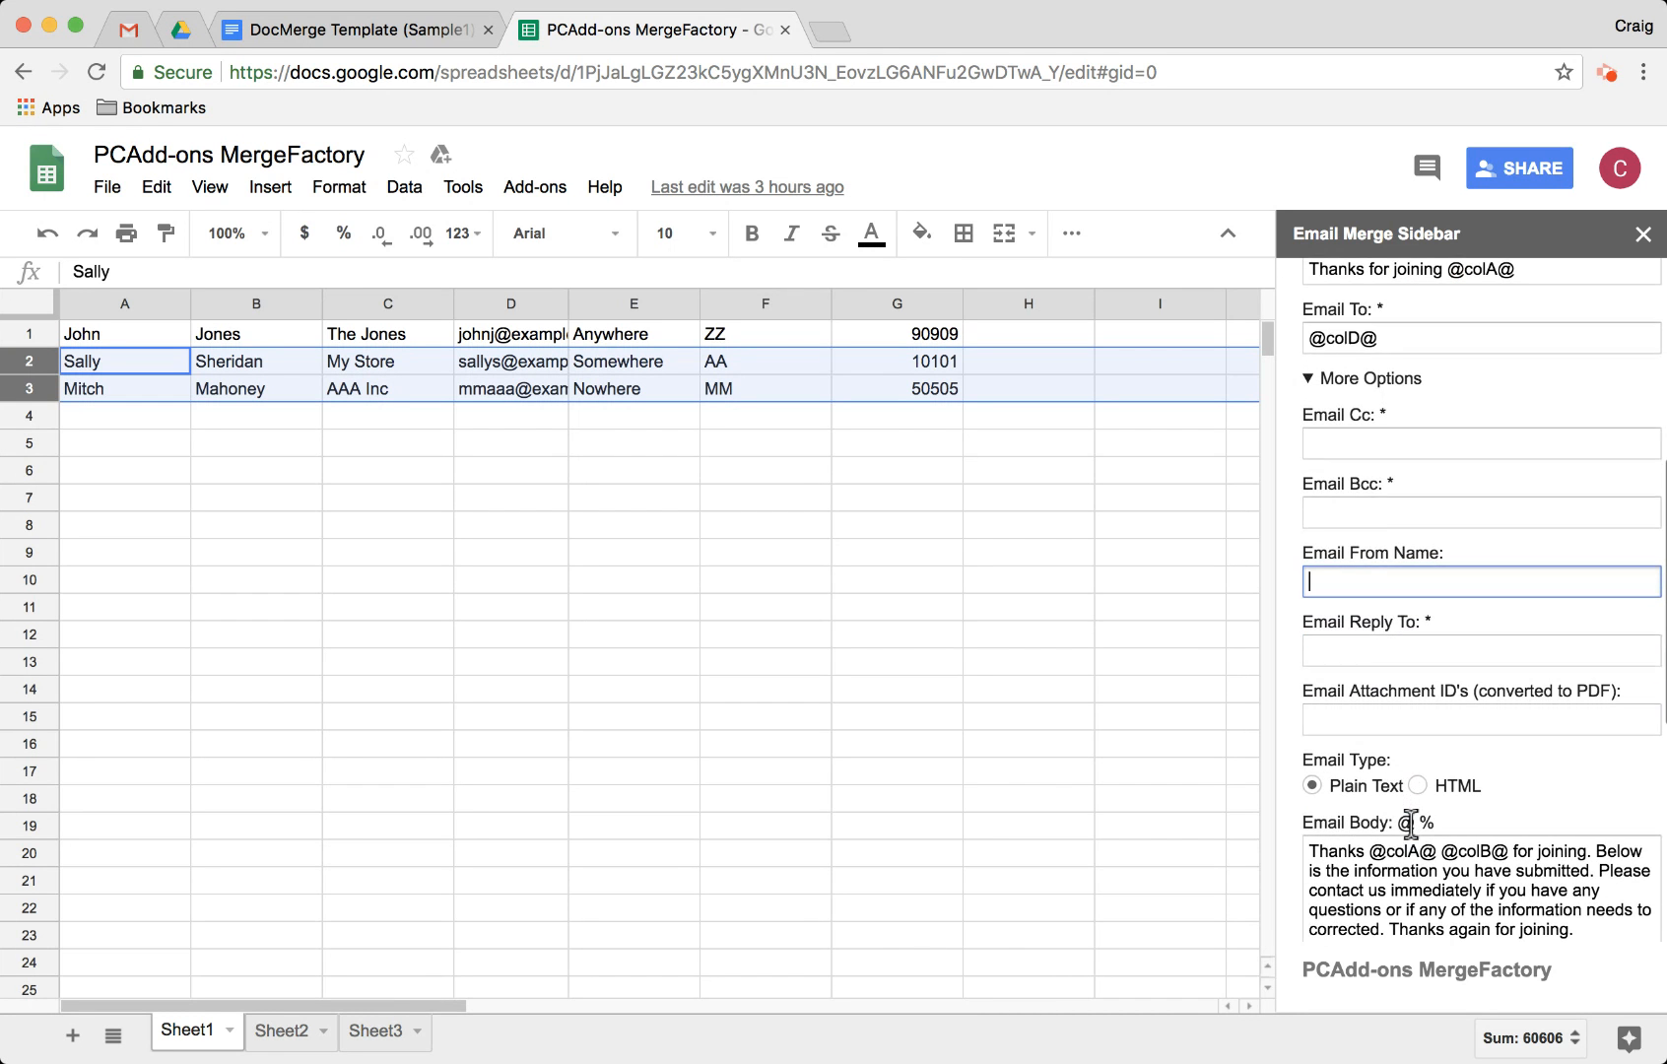
{"action": "left_click", "coordinate": [1324, 655]}
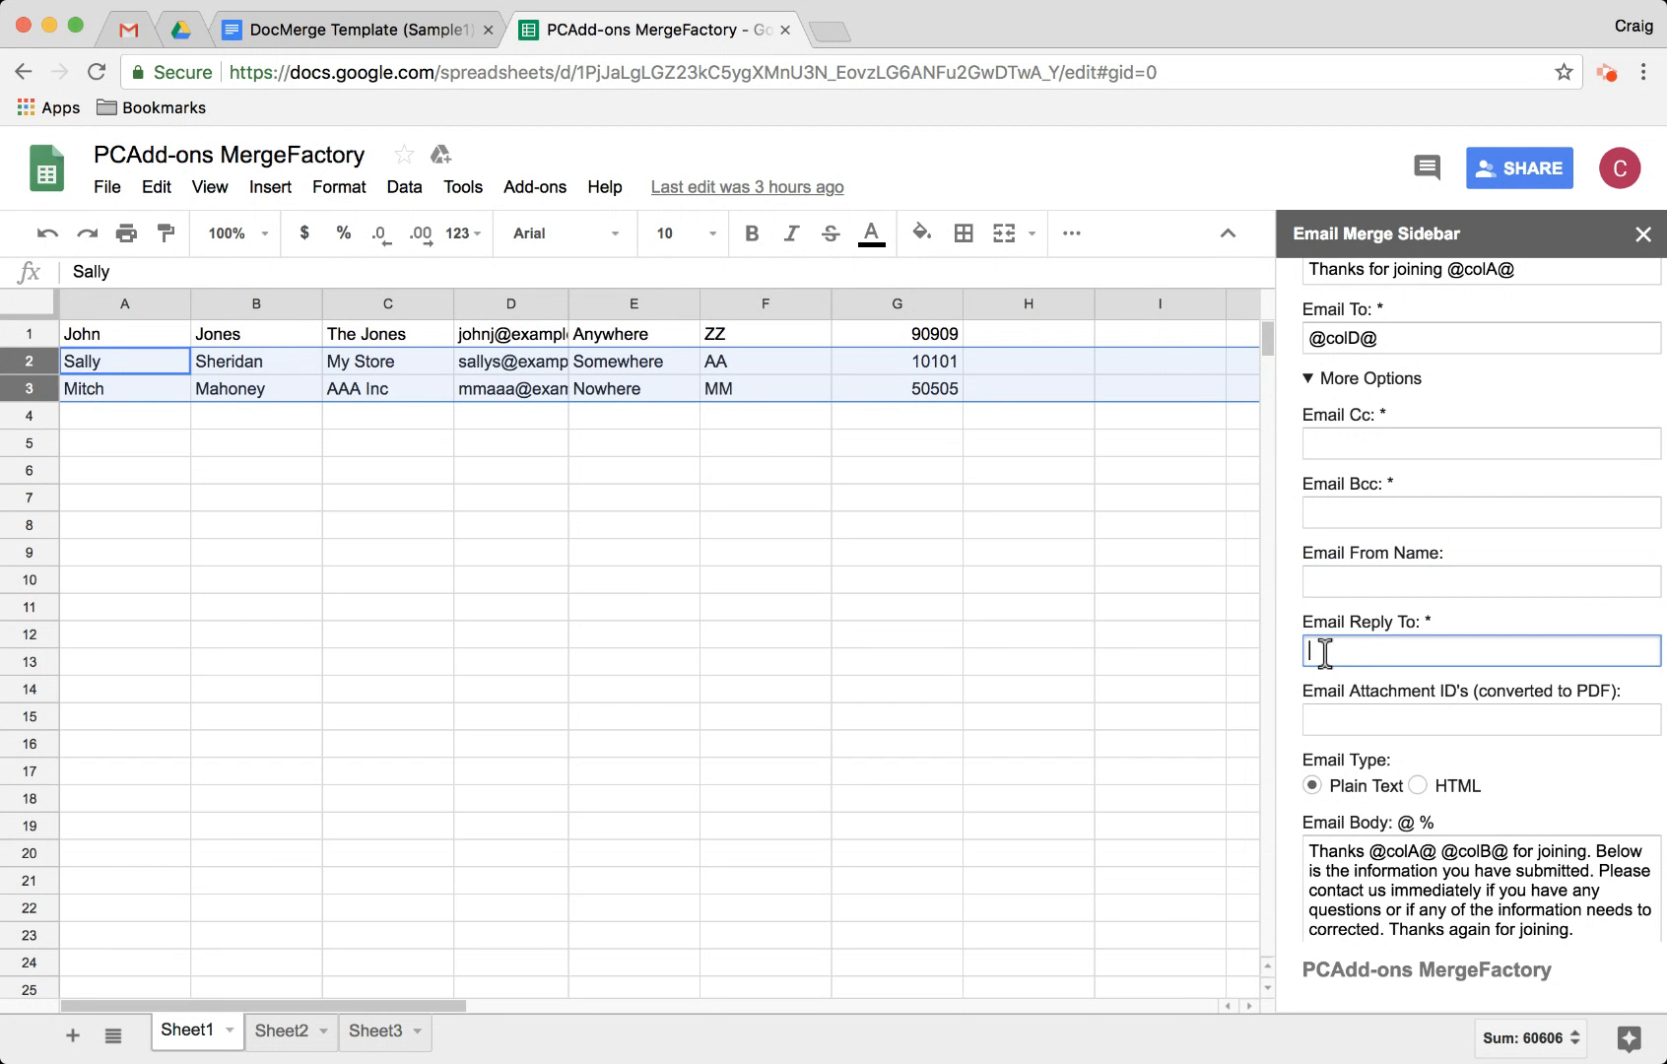
{"action": "left_click", "coordinate": [1339, 711]}
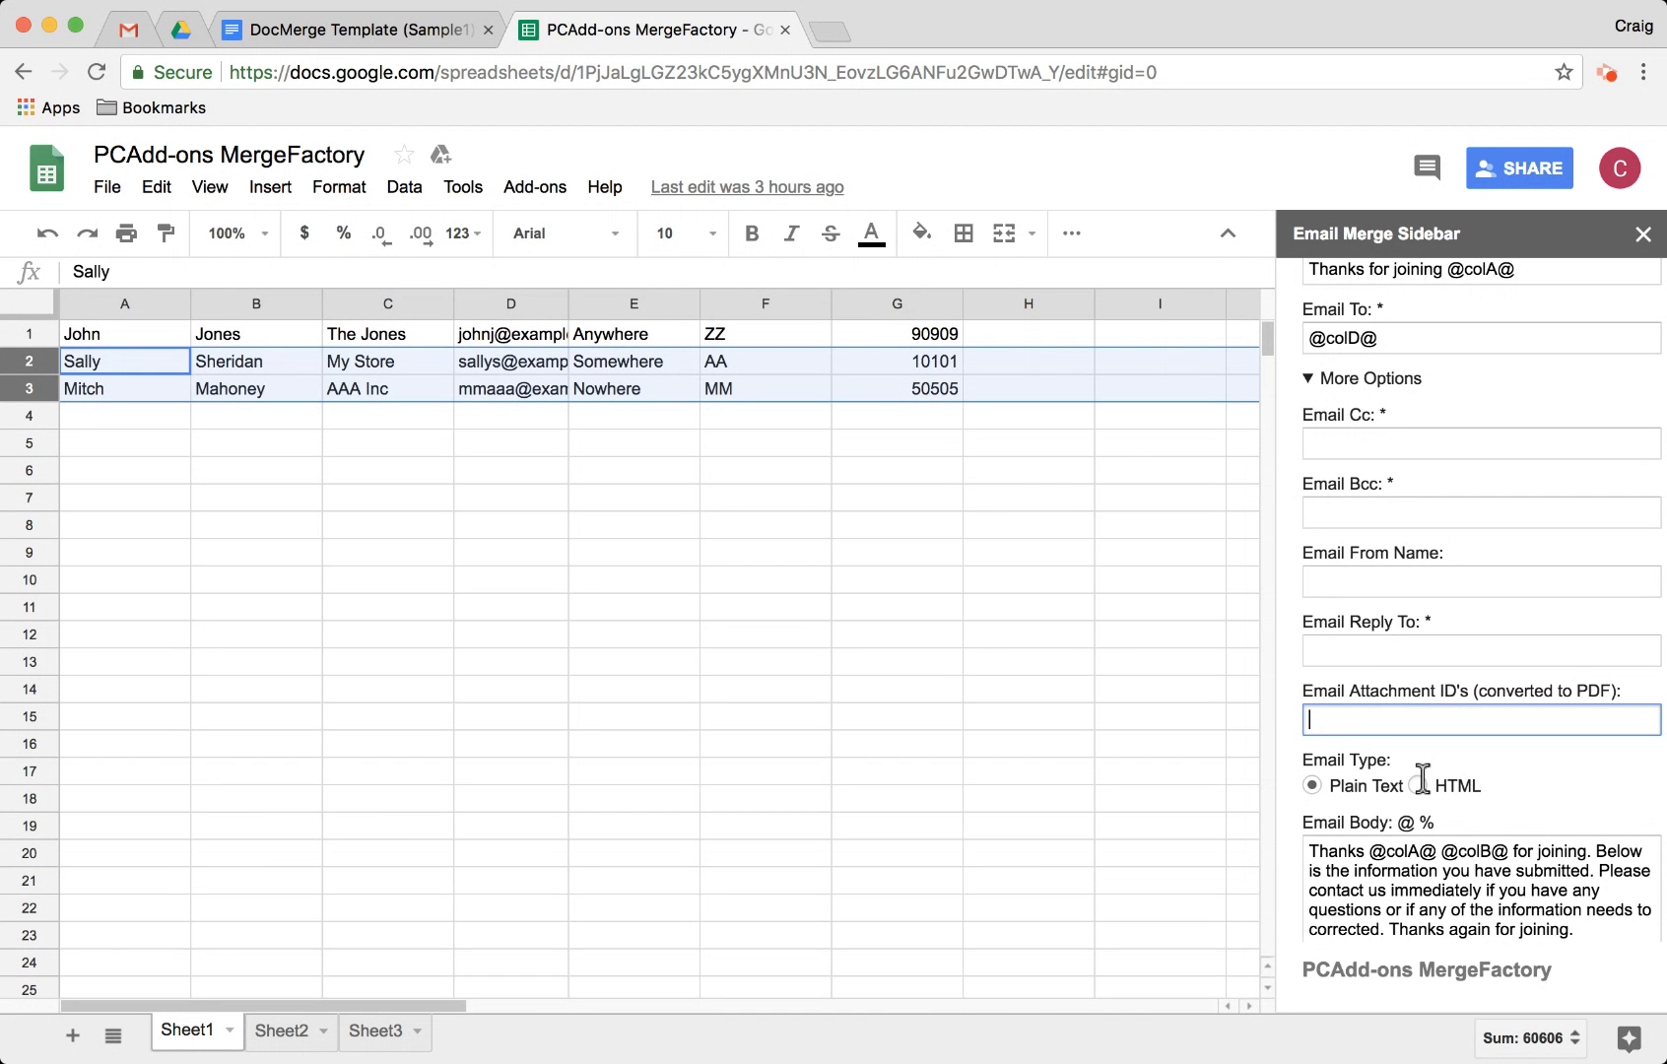
{"action": "scroll", "coordinate": [1436, 759], "scroll_direction": "up", "scroll_amount": 5}
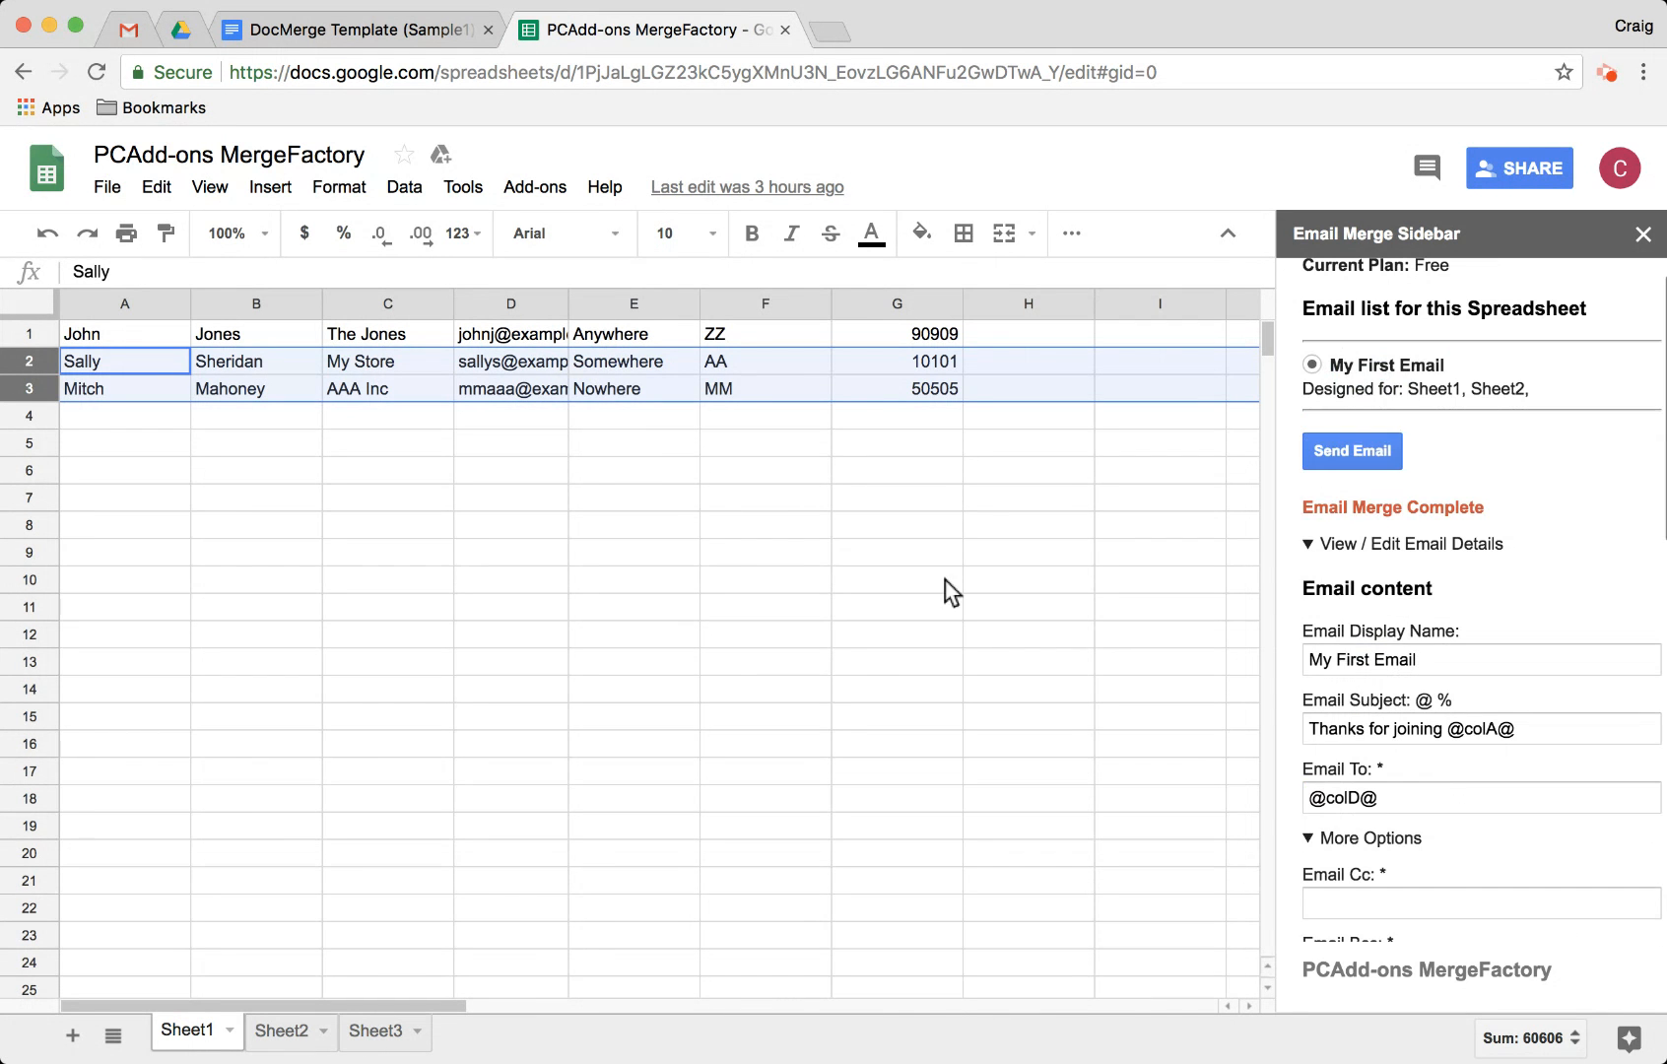
- Launch the MergeFactory document merge tool and expand the document details form
{"action": "left_click", "coordinate": [537, 187]}
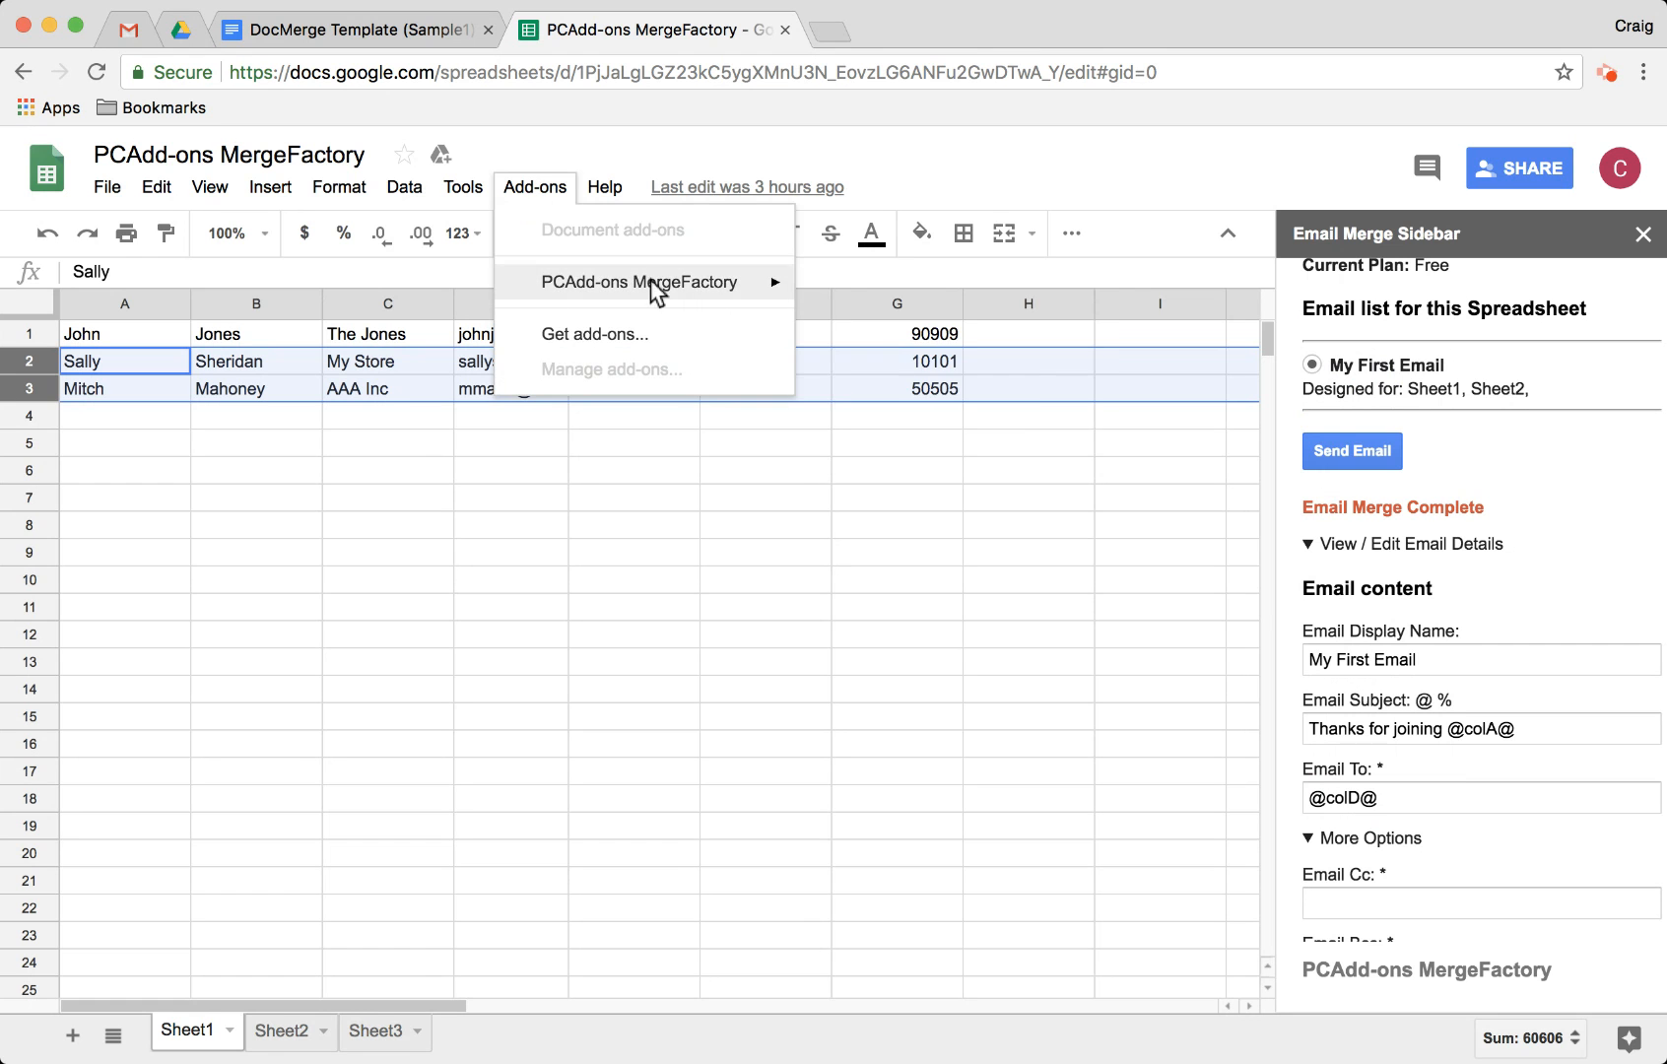
{"action": "mouse_move", "coordinate": [657, 291]}
{"action": "left_click", "coordinate": [903, 322]}
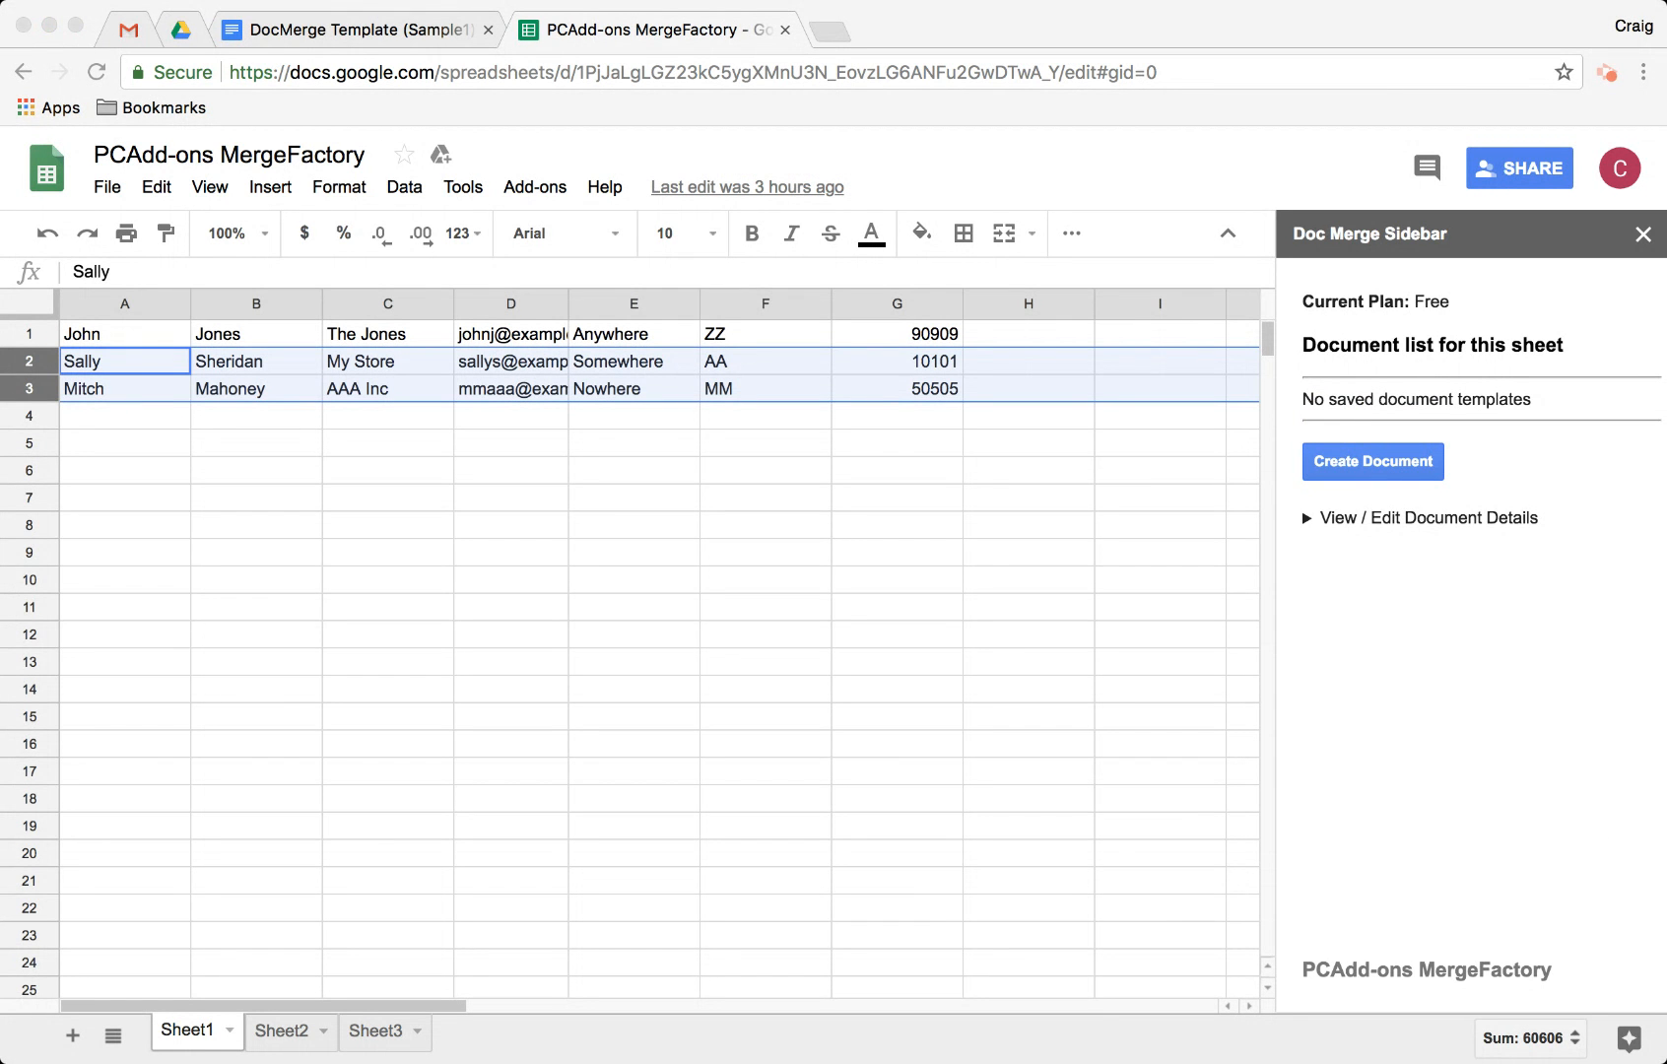
{"action": "left_click", "coordinate": [1488, 521]}
{"action": "left_click", "coordinate": [1488, 521]}
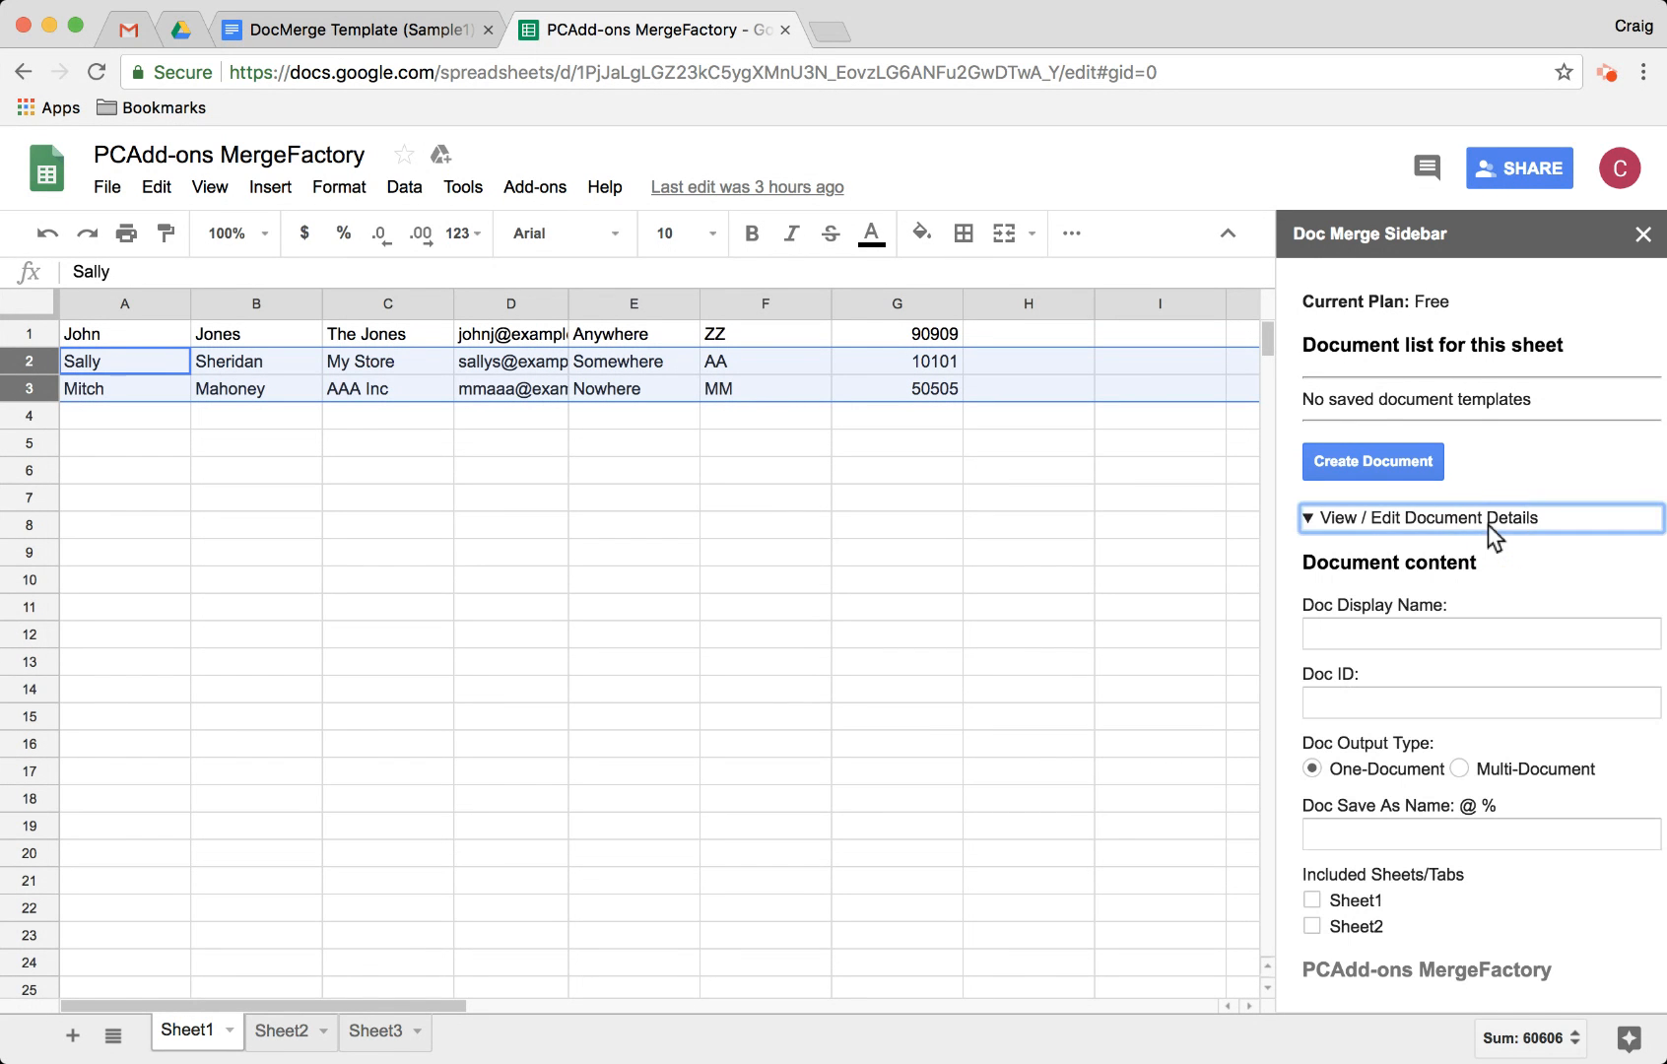
{"action": "left_click", "coordinate": [1446, 631]}
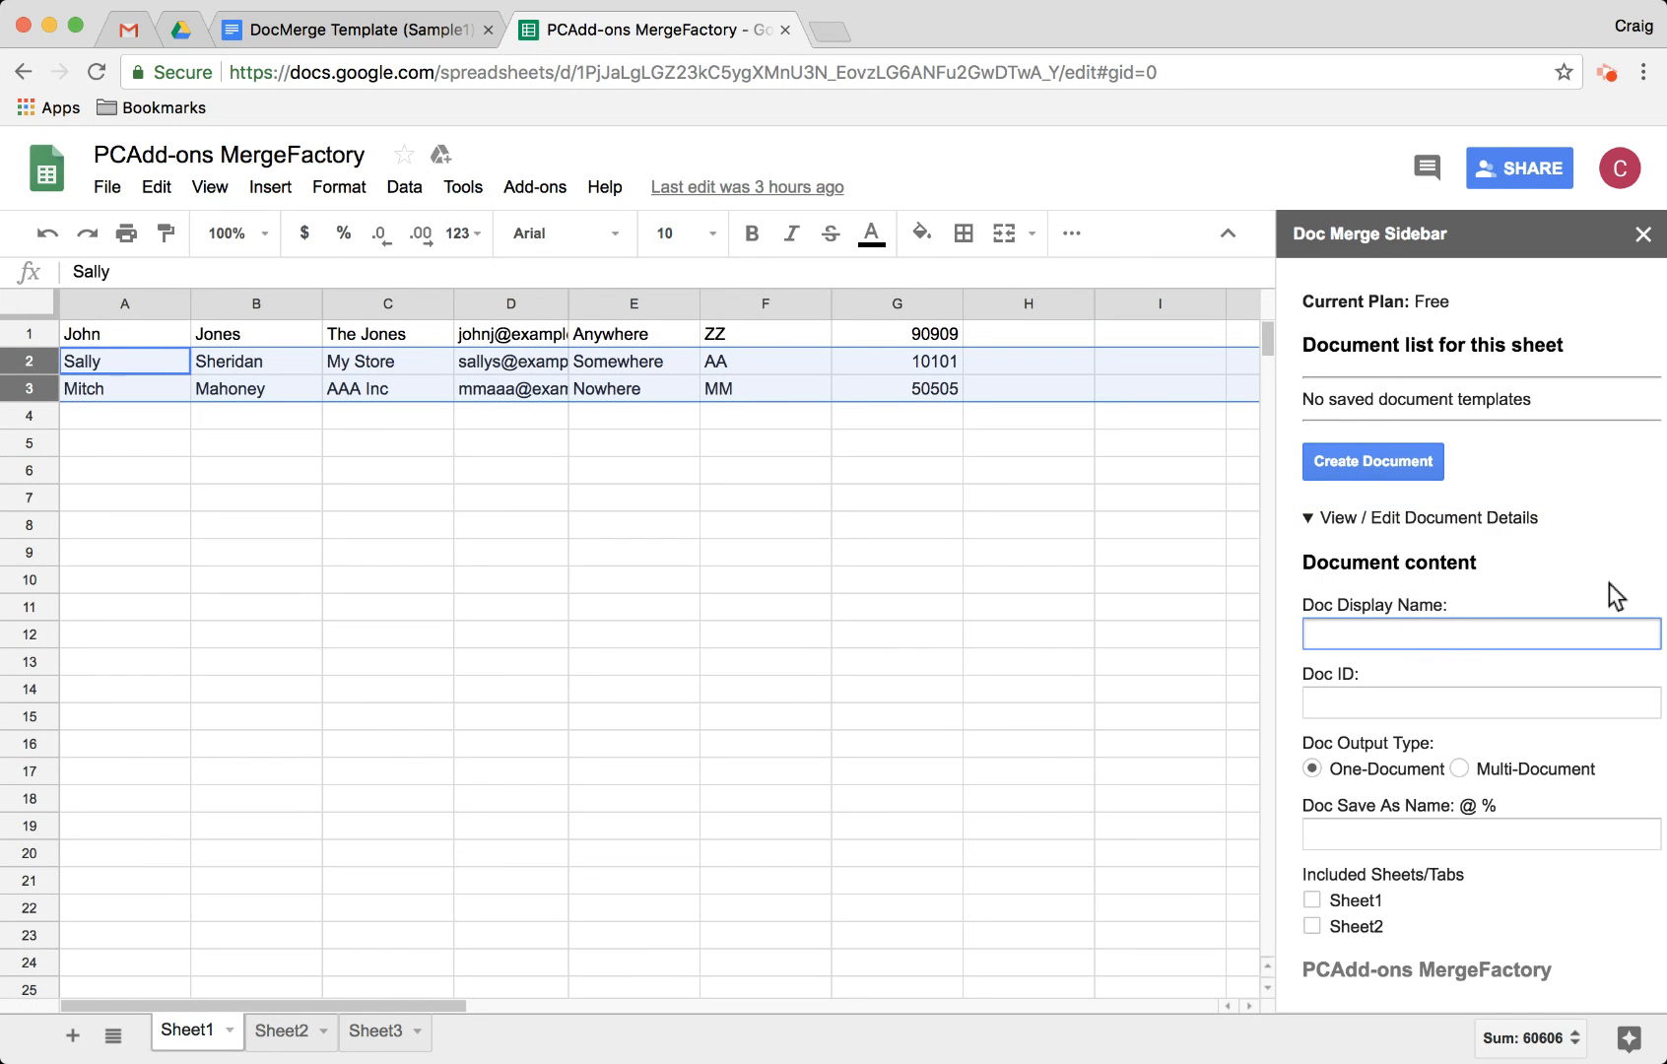
{"action": "type", "text": "Document Sample #1 Merge"}
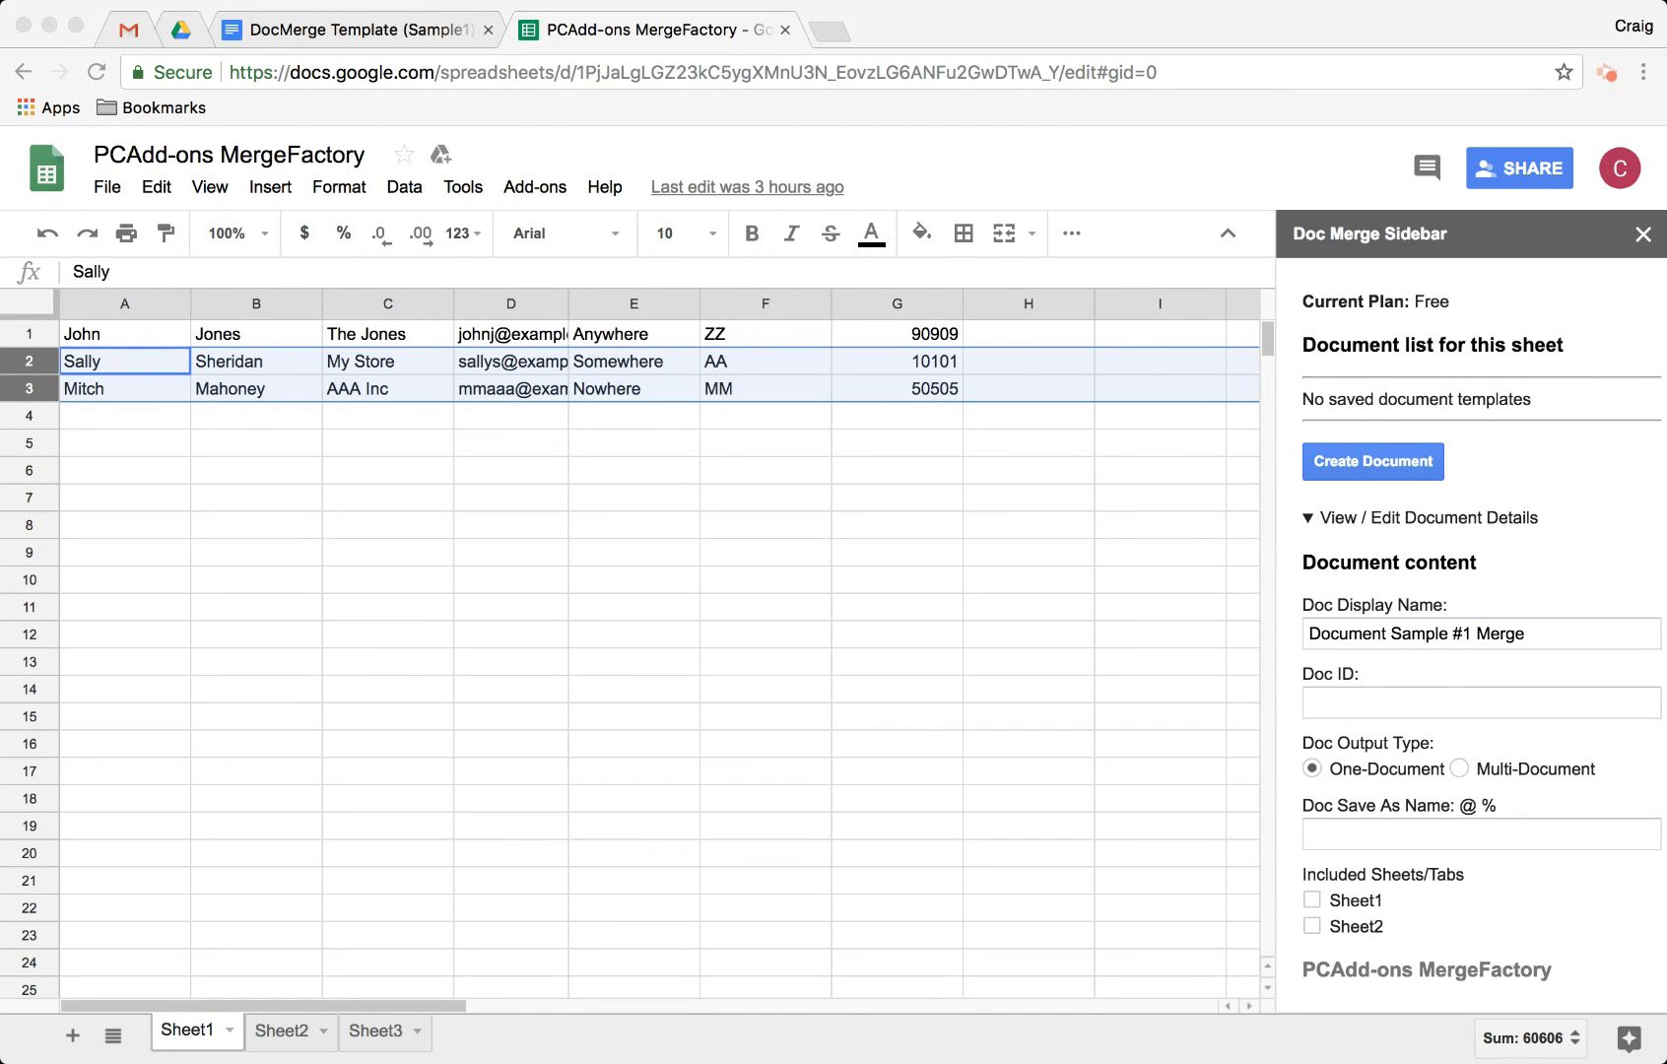
{"action": "left_click", "coordinate": [1419, 827]}
{"action": "left_click", "coordinate": [1420, 830]}
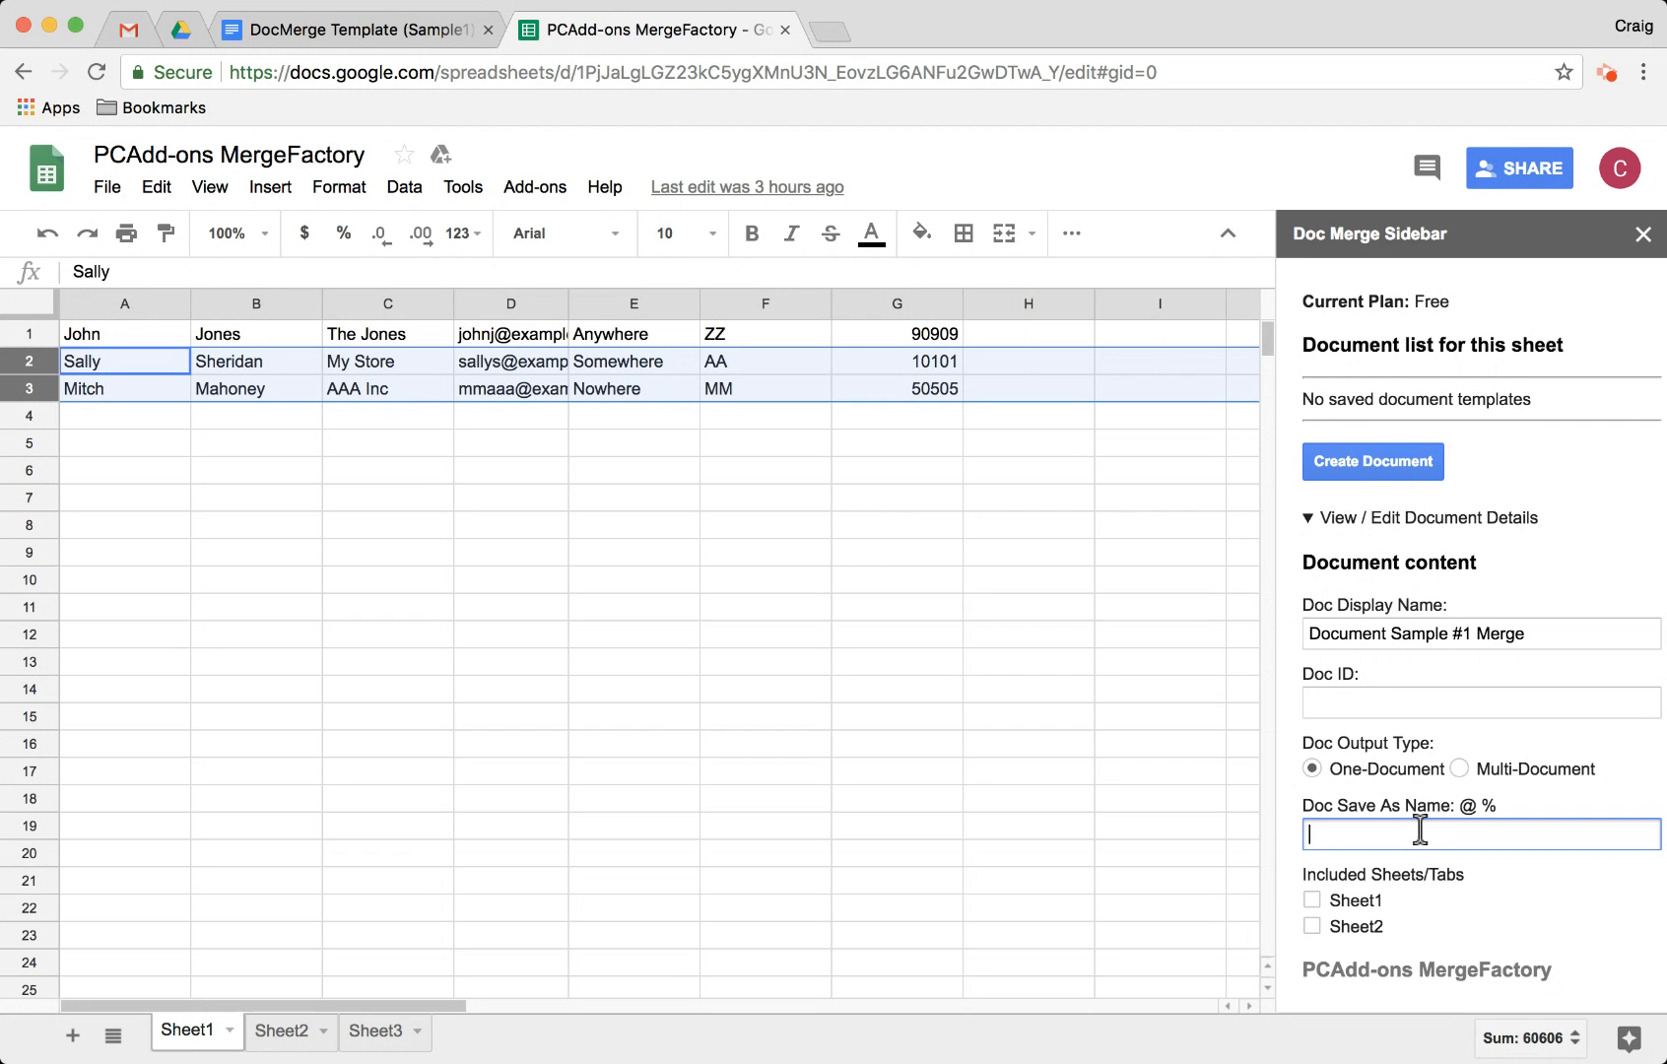
{"action": "type", "text": "Doc Letter #1 on @date@ @time@"}
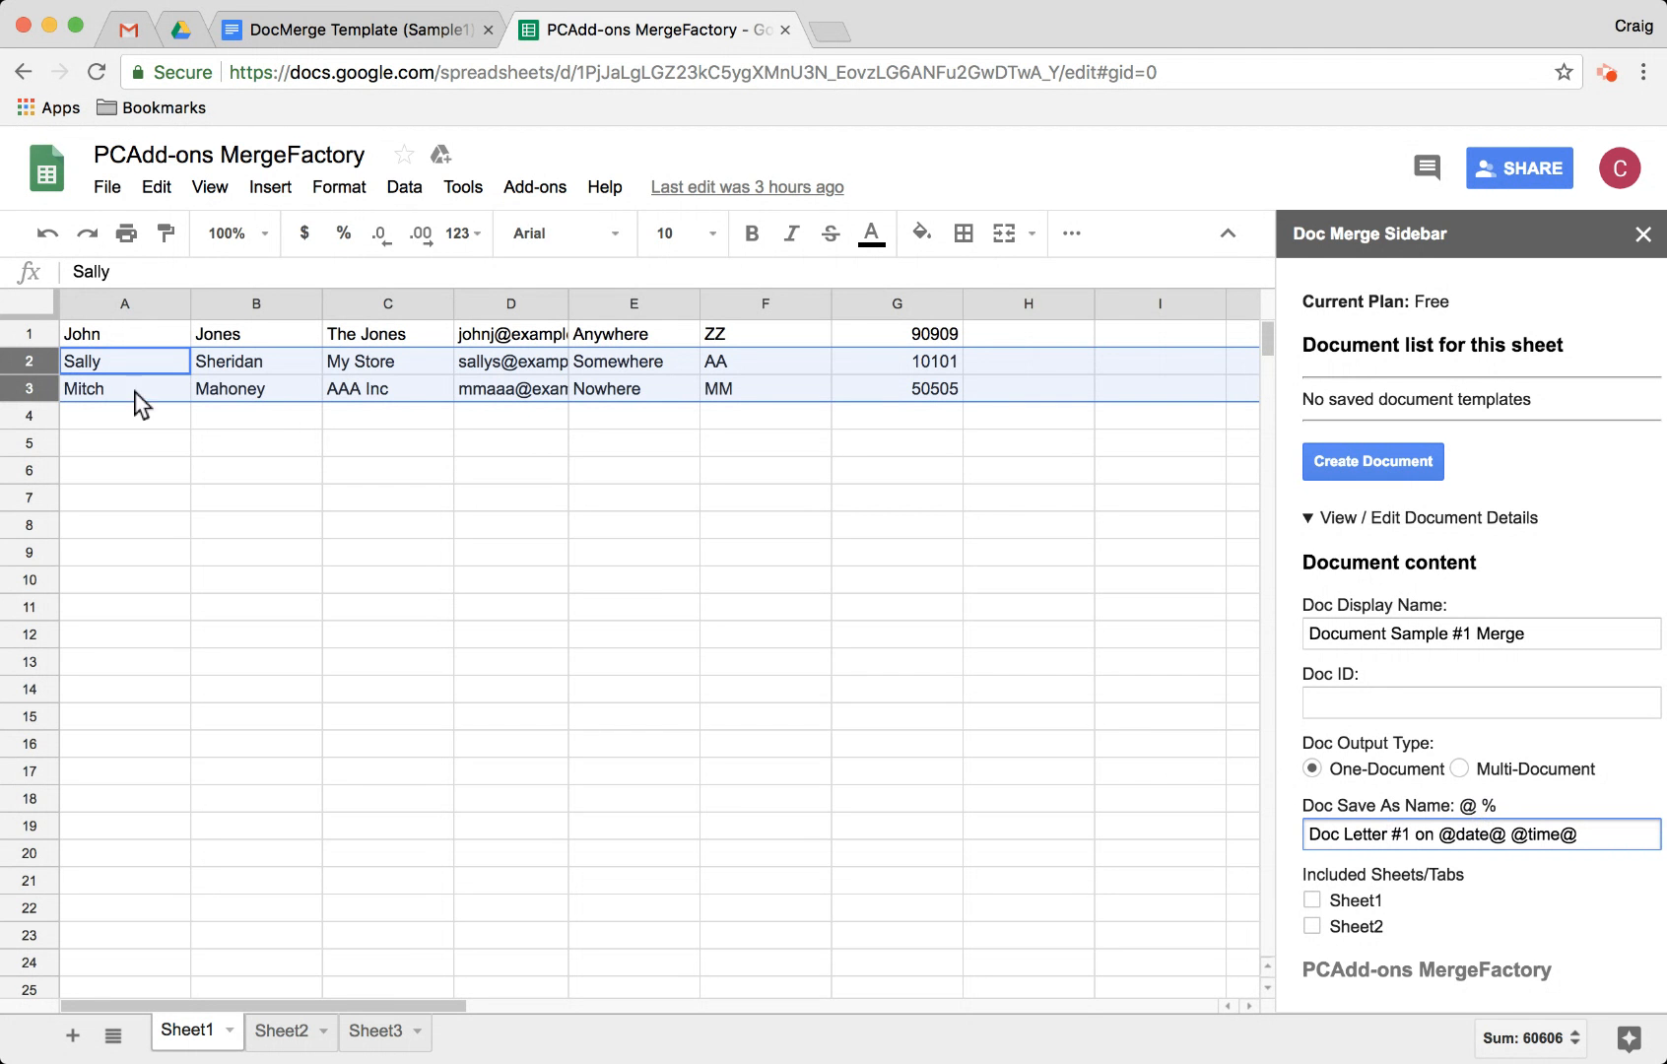
{"action": "left_click", "coordinate": [40, 361]}
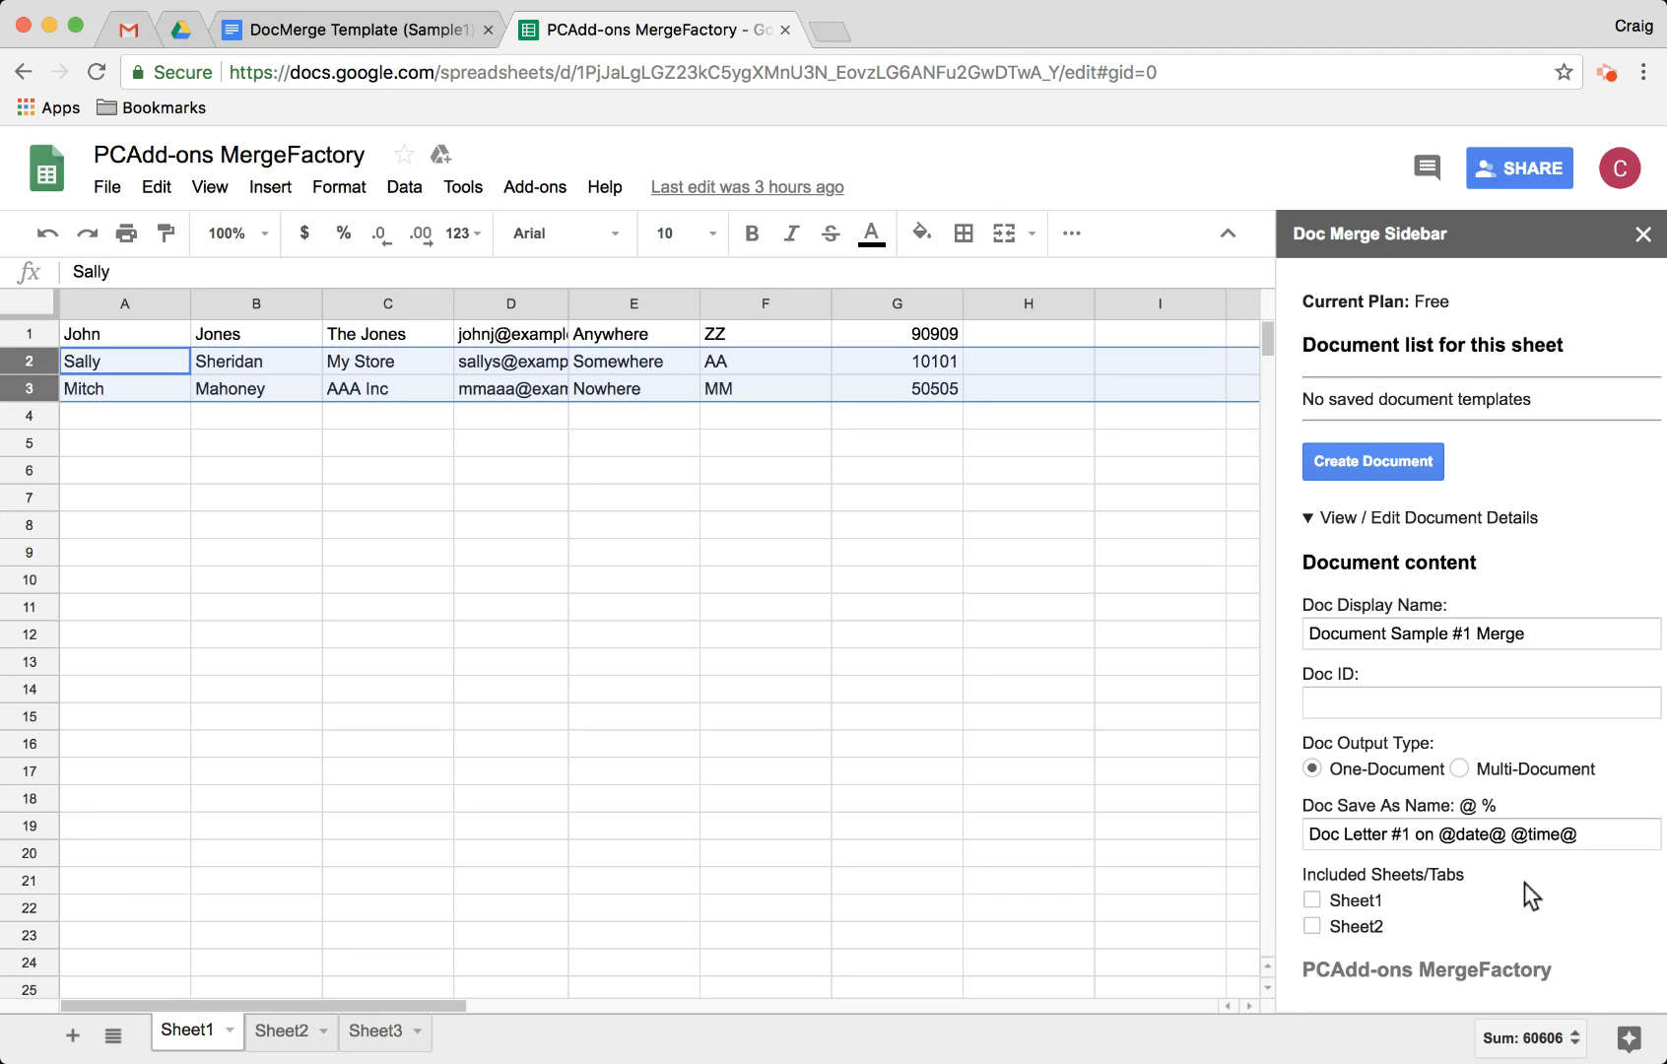
{"action": "left_click", "coordinate": [1473, 837]}
{"action": "left_click", "coordinate": [1542, 836]}
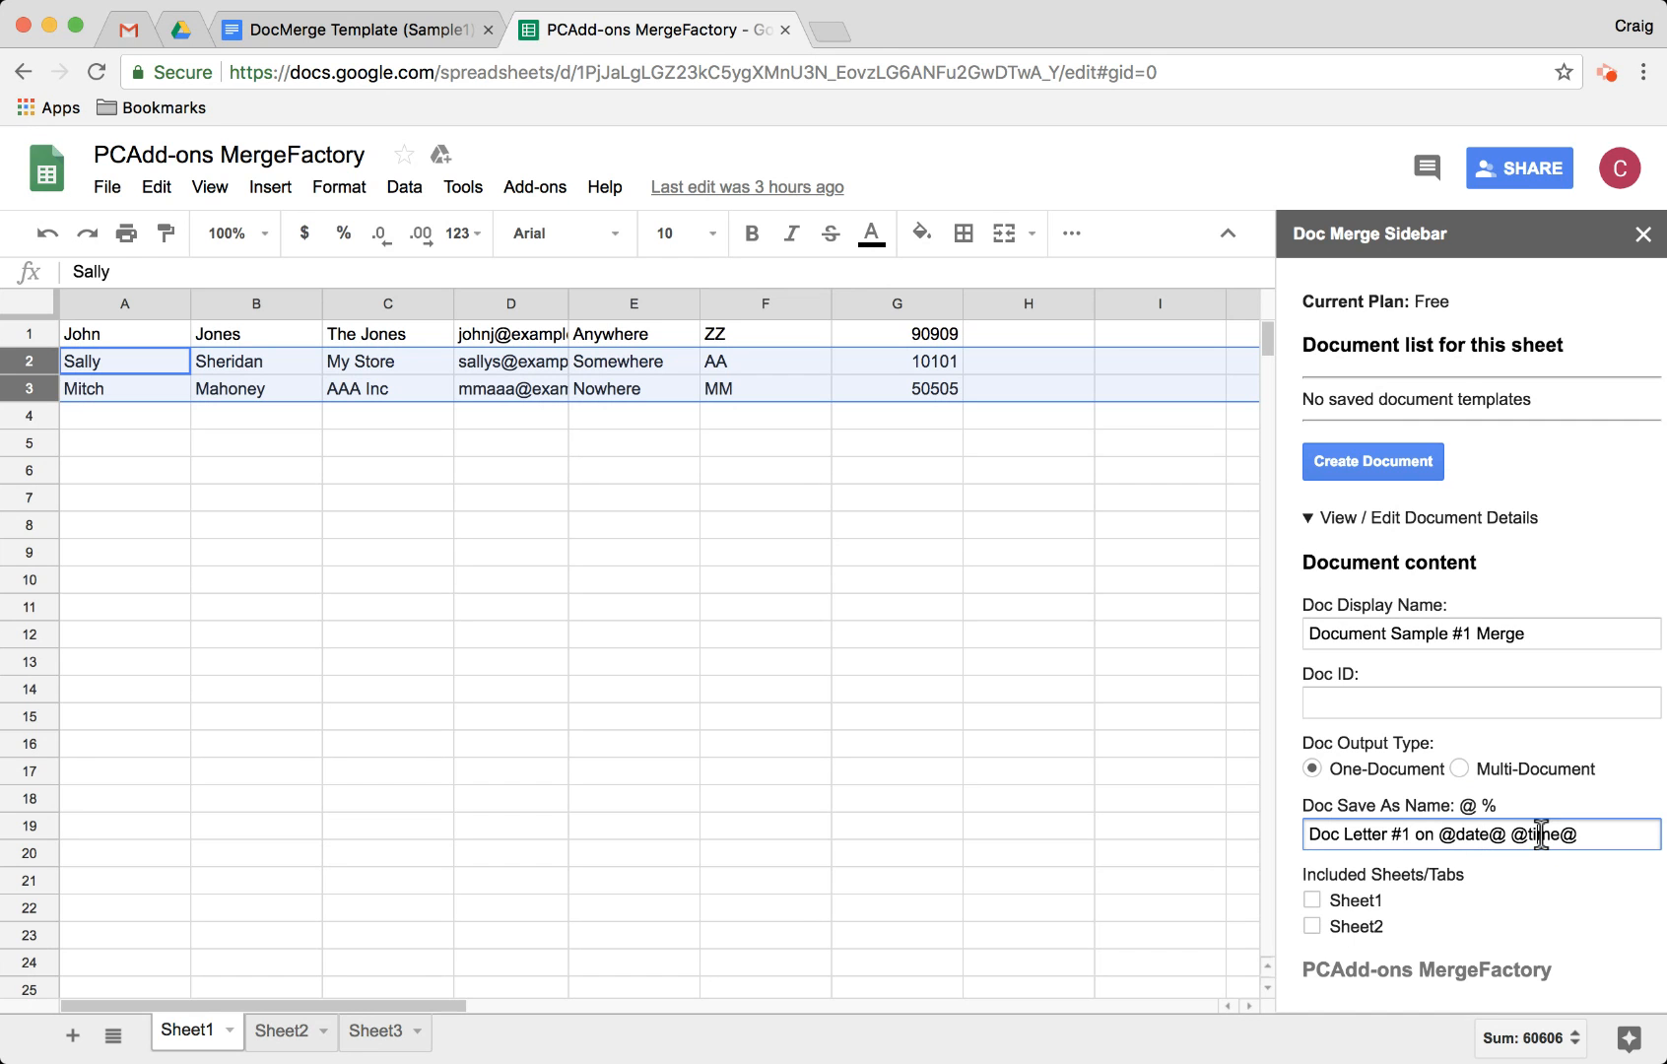
{"action": "scroll", "coordinate": [1337, 907], "scroll_direction": "down", "scroll_amount": 1}
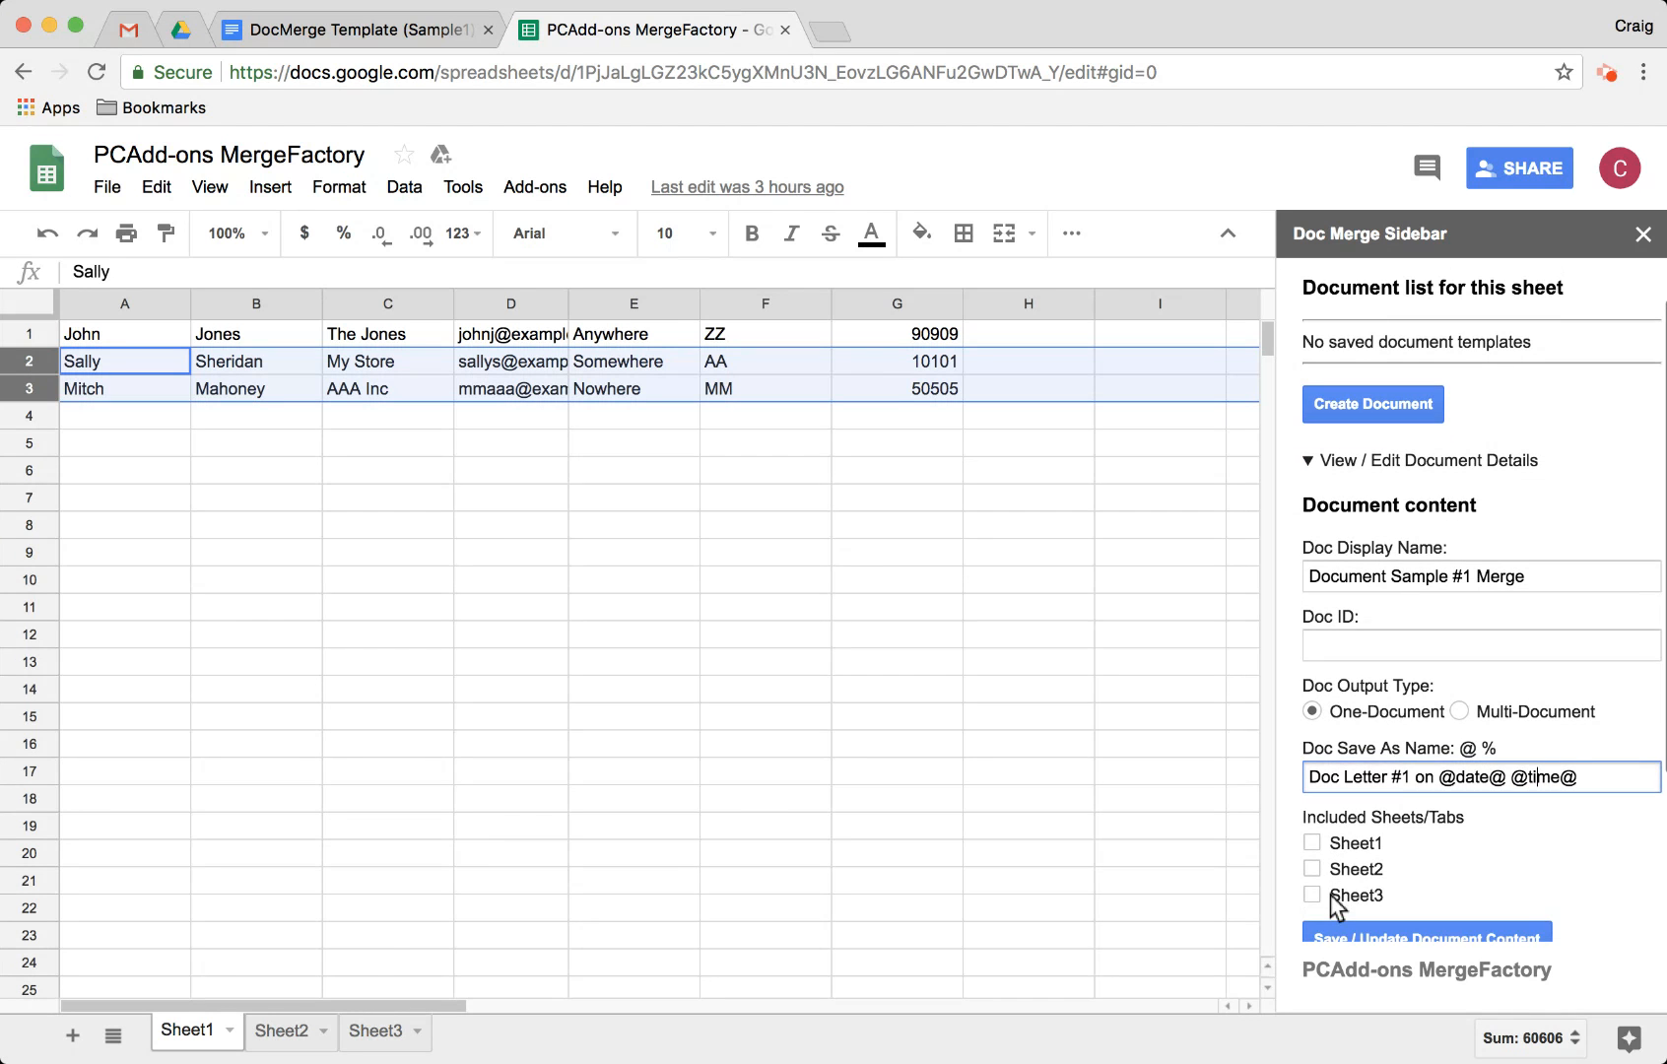
{"action": "left_click", "coordinate": [1358, 642]}
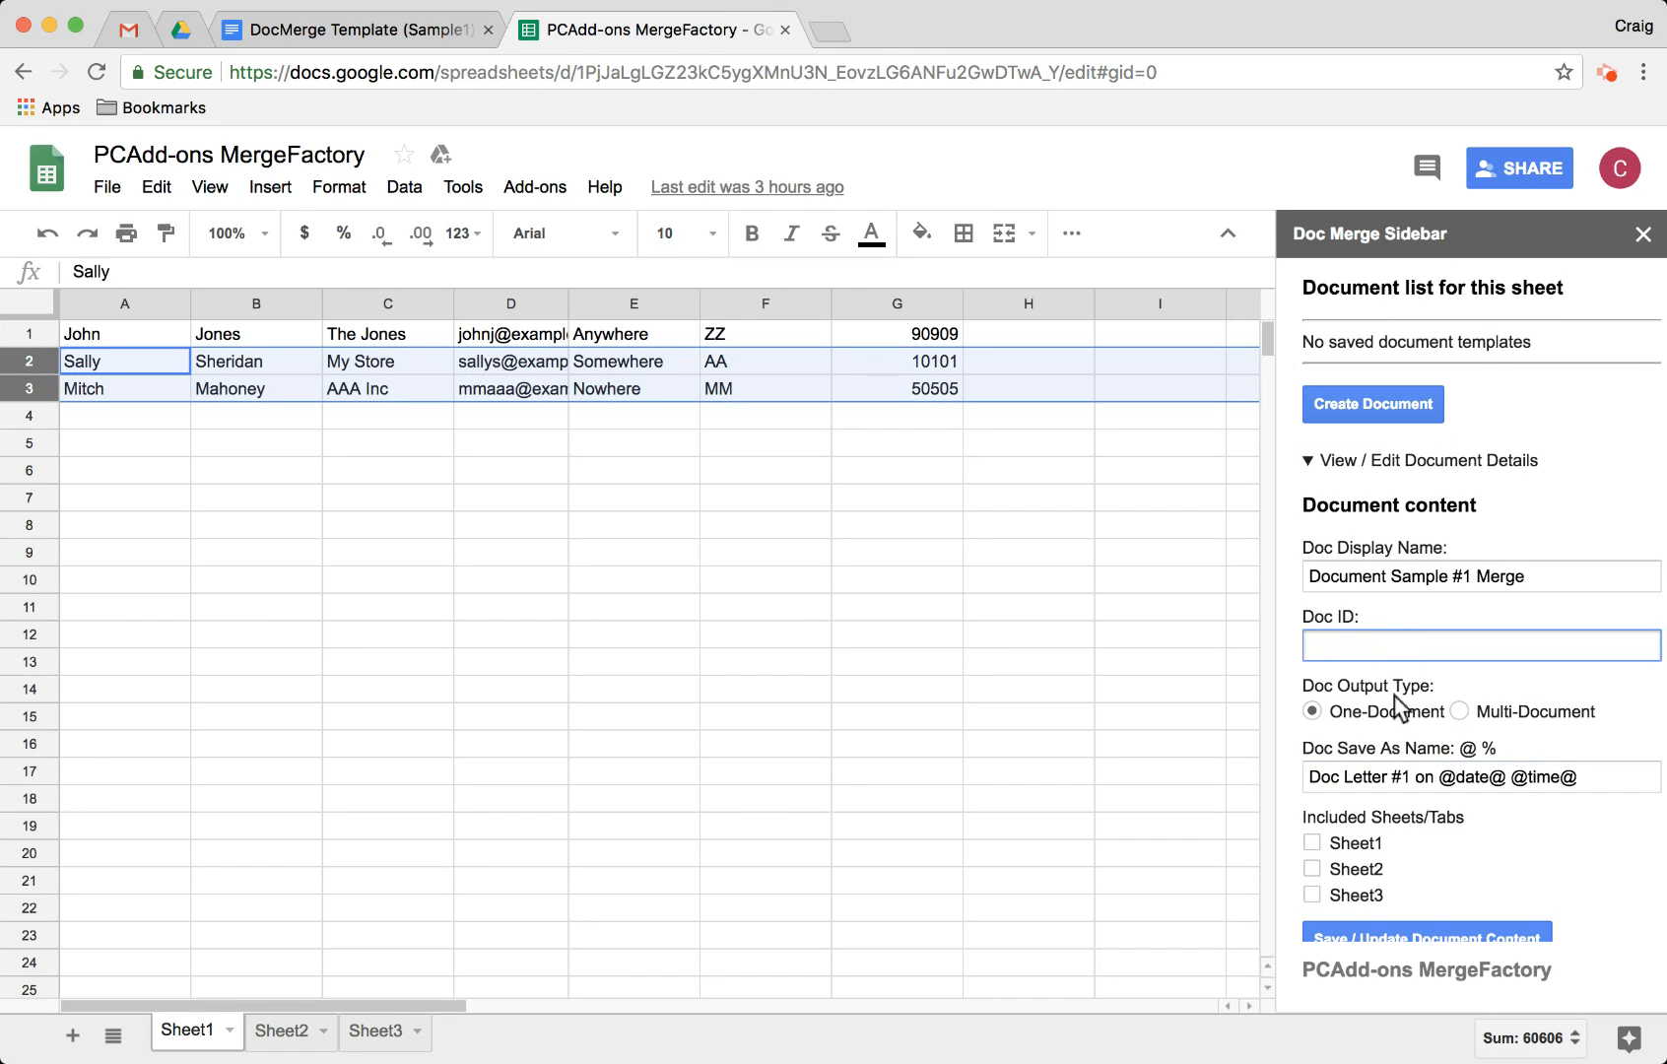
- Switch to the DocMerge Template (Sample1) document and examine its date, column value and column heading placeholders in the header, list and table
{"action": "left_click", "coordinate": [329, 33]}
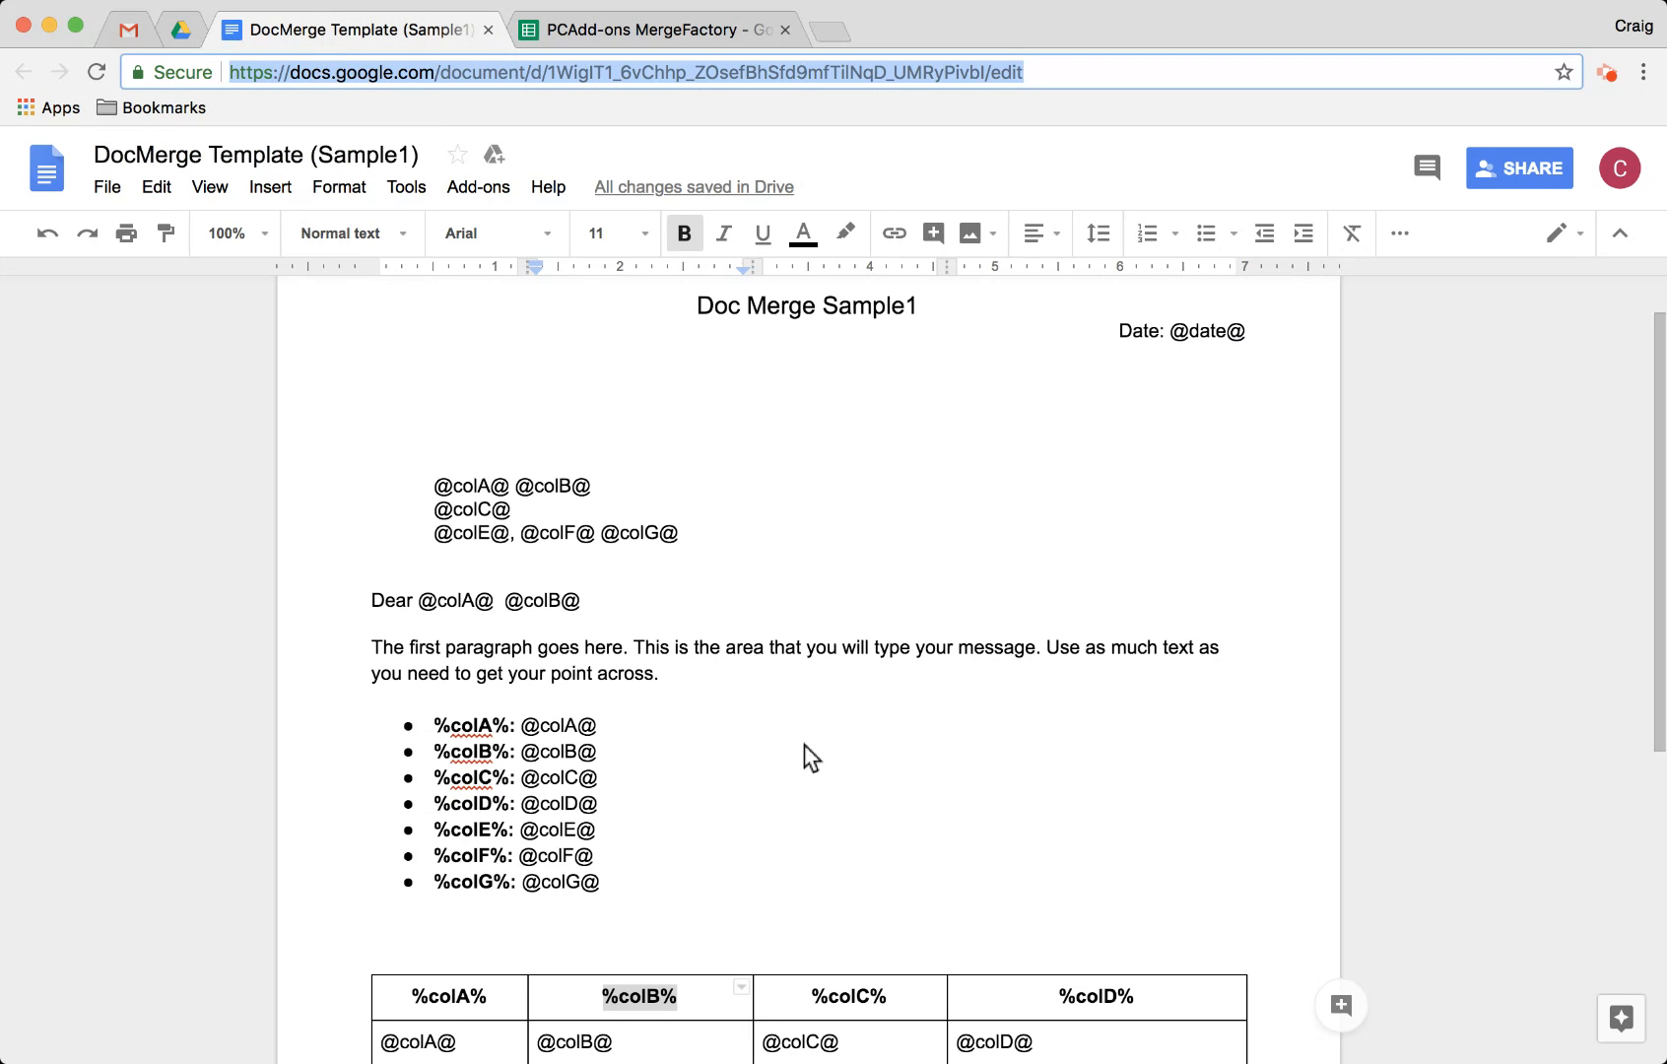
{"action": "scroll", "coordinate": [804, 744], "scroll_direction": "up", "scroll_amount": 1}
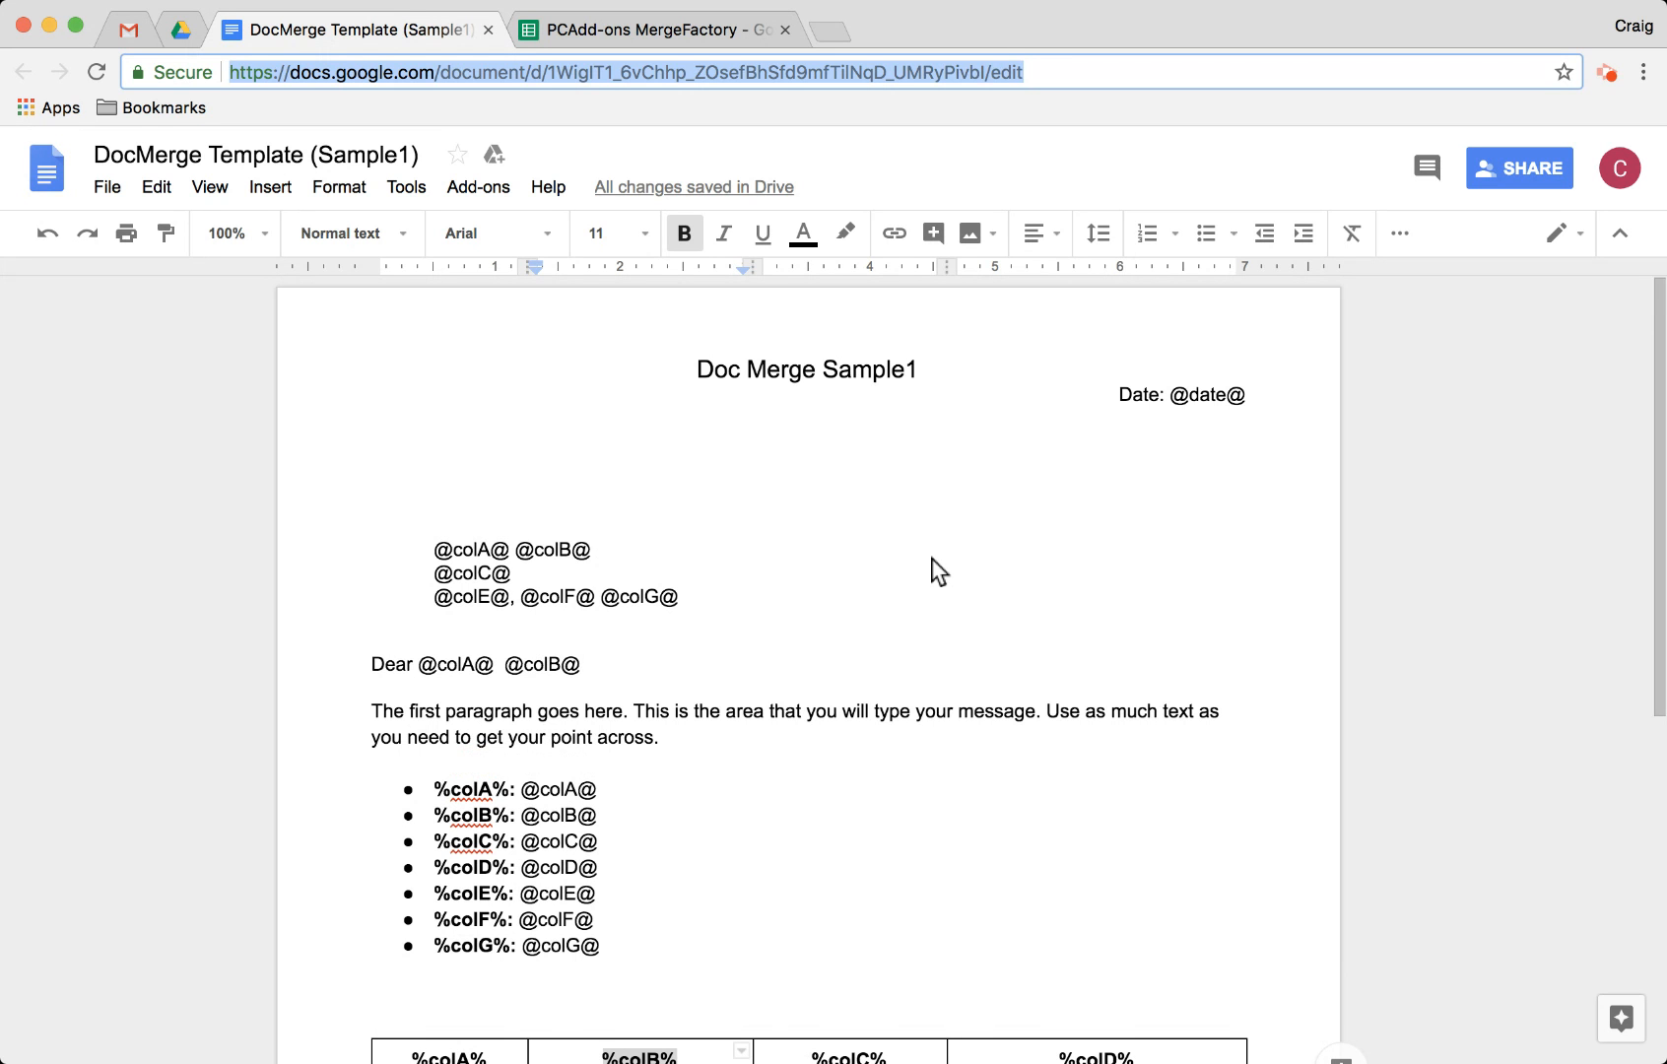
{"action": "left_click", "coordinate": [1211, 395]}
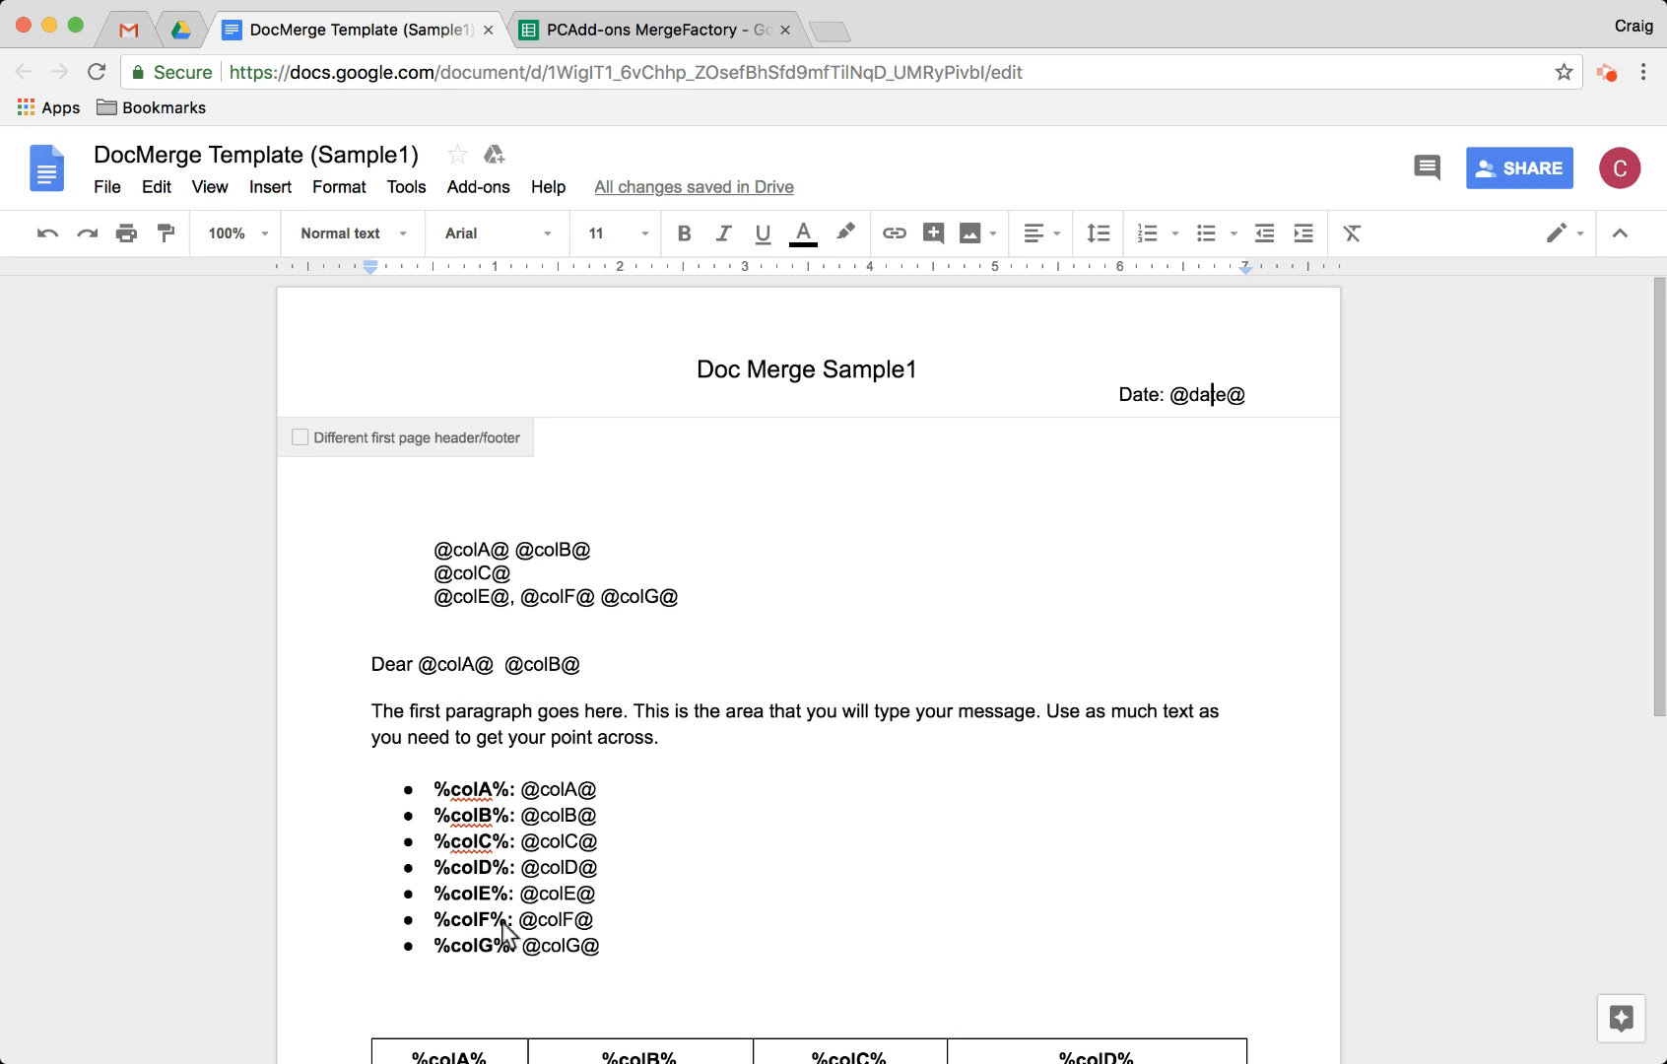
{"action": "scroll", "coordinate": [557, 912], "scroll_direction": "down", "scroll_amount": 3}
{"action": "left_click", "coordinate": [476, 639]}
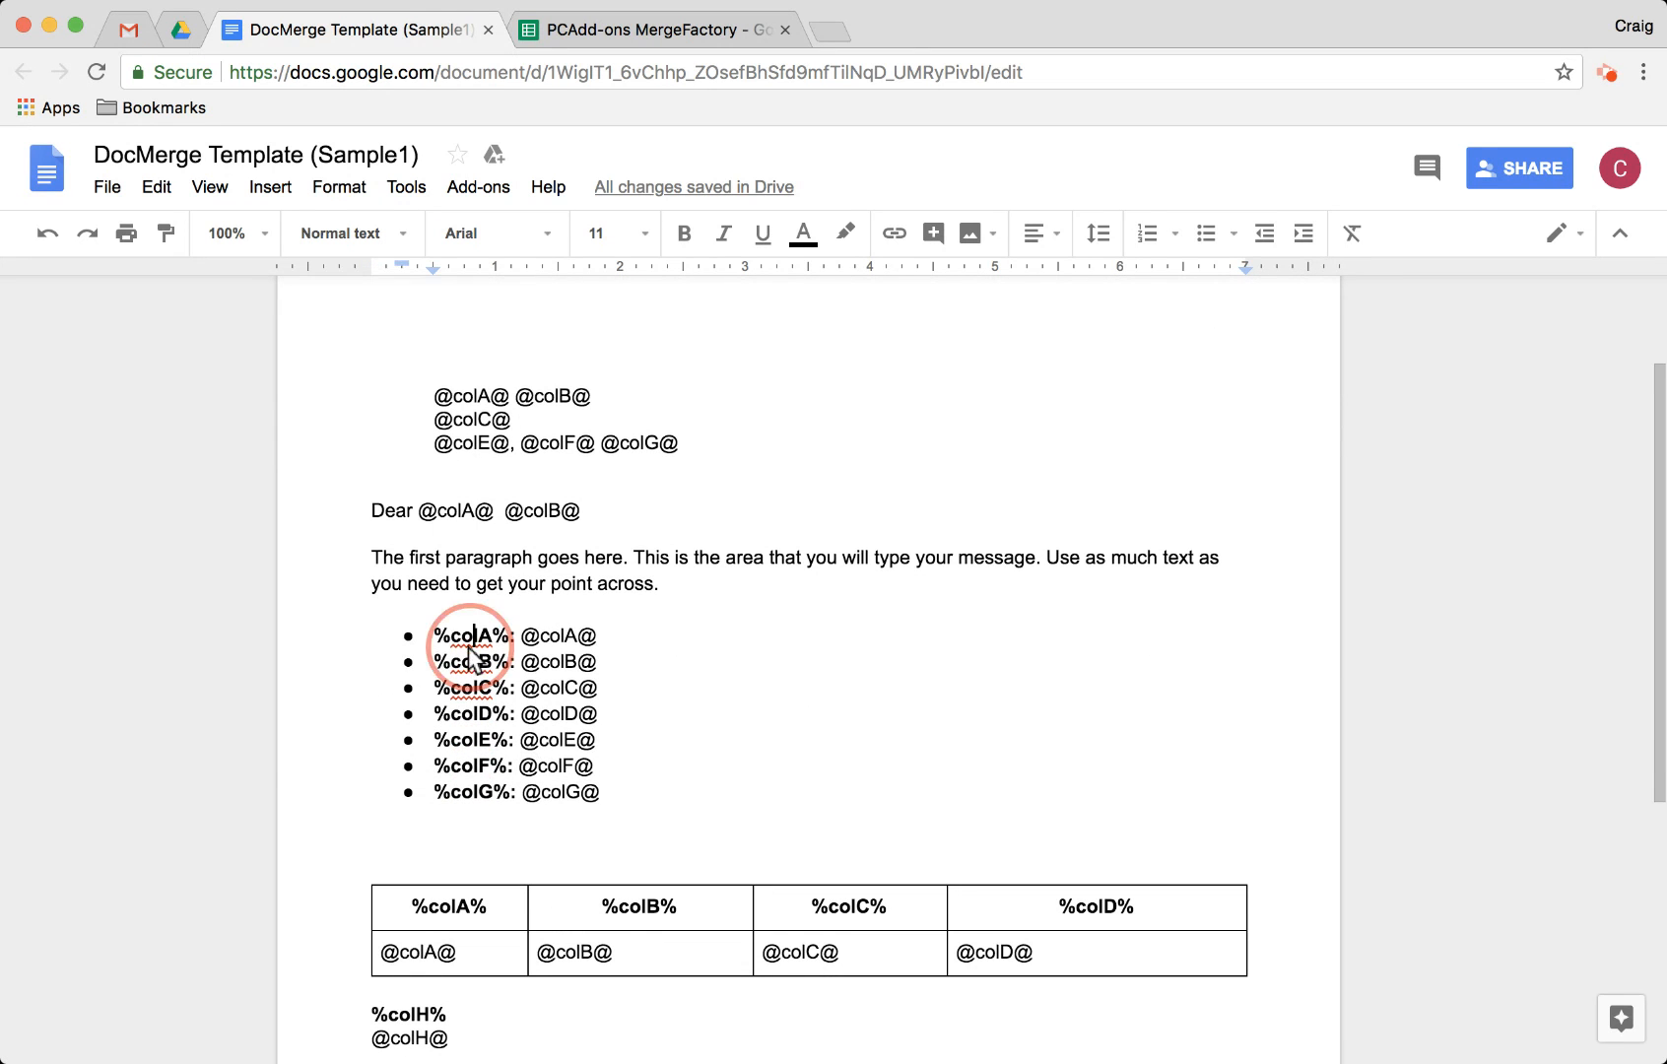
{"action": "left_click_drag", "start_coordinate": [435, 637], "coordinate": [509, 638]}
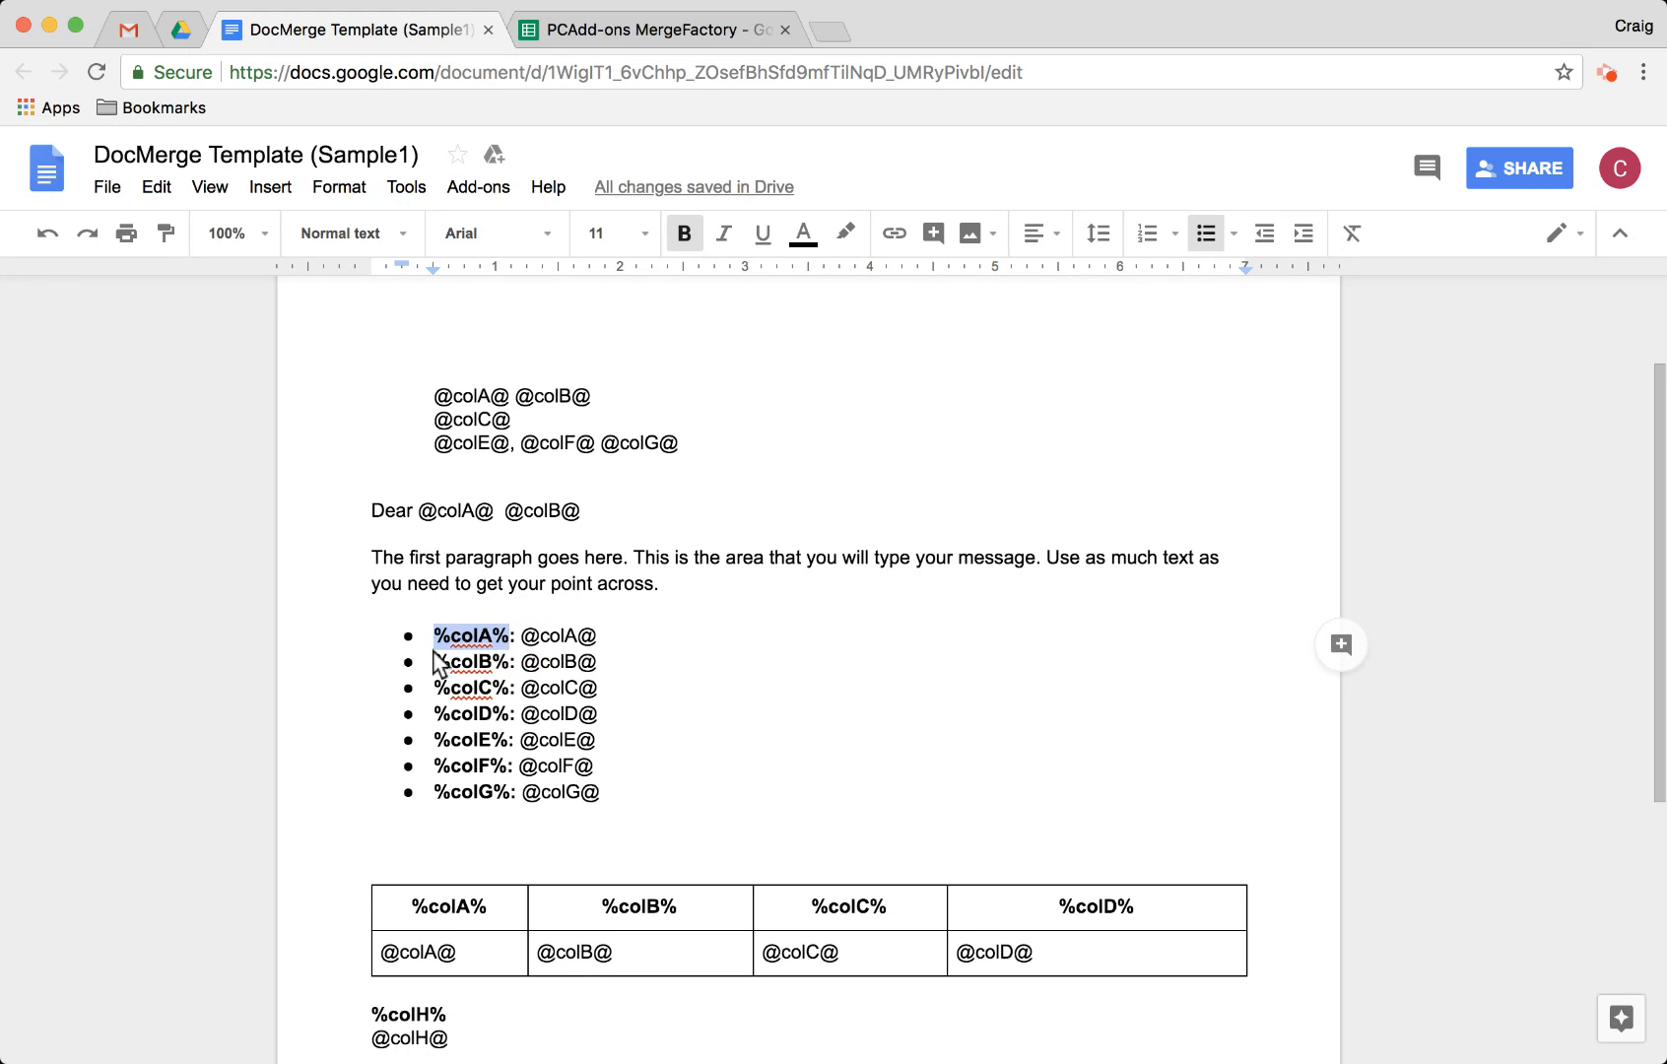
{"action": "left_click", "coordinate": [527, 639]}
{"action": "left_click_drag", "start_coordinate": [527, 641], "coordinate": [597, 638]}
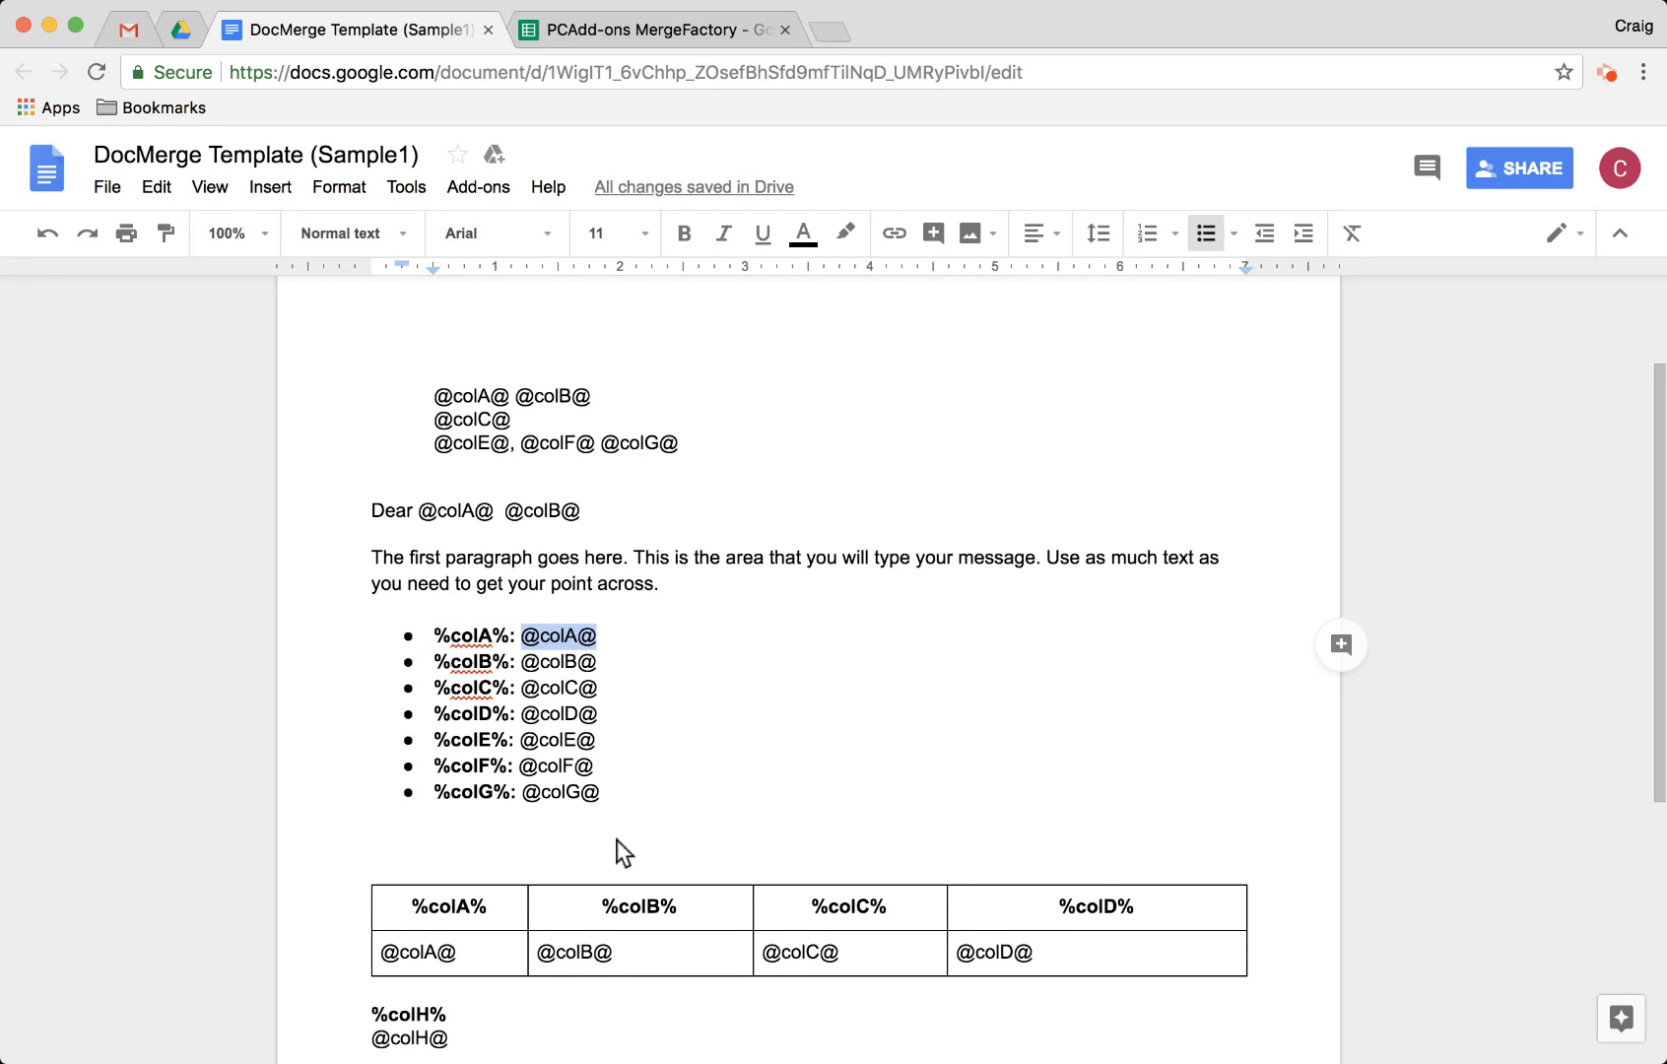
{"action": "scroll", "coordinate": [618, 852], "scroll_direction": "down", "scroll_amount": 3}
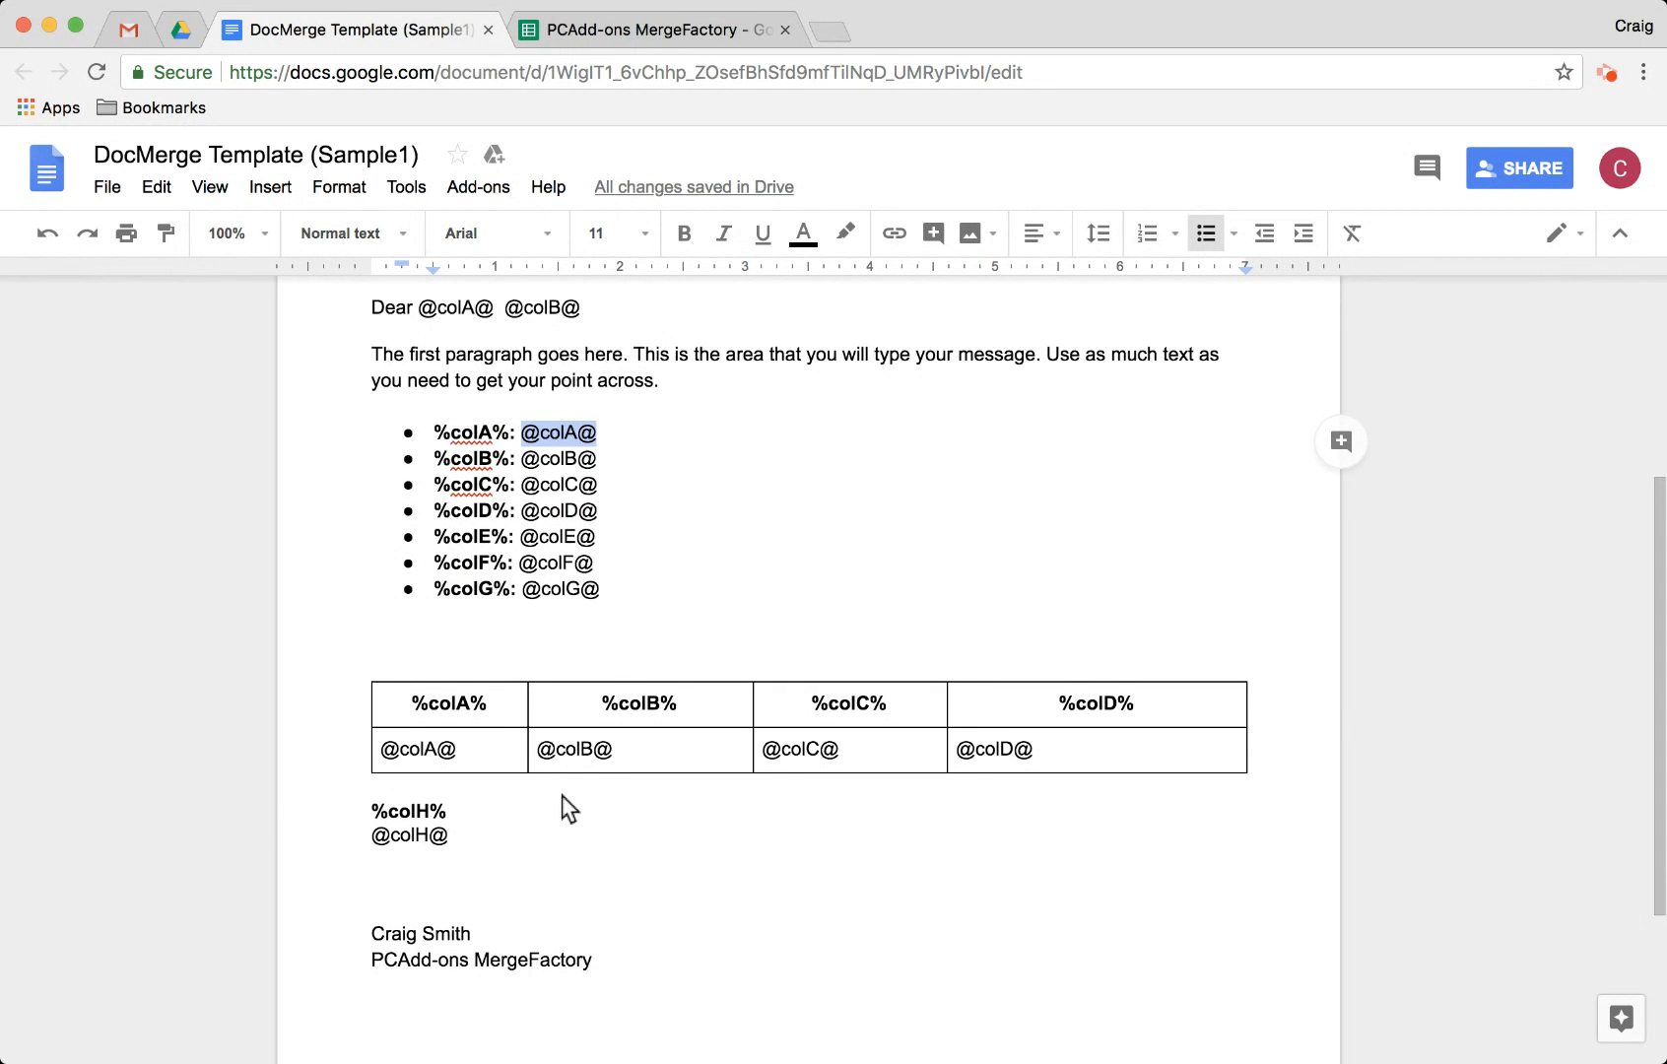
{"action": "scroll", "coordinate": [562, 794], "scroll_direction": "down", "scroll_amount": 1}
{"action": "scroll", "coordinate": [561, 795], "scroll_direction": "up", "scroll_amount": 5}
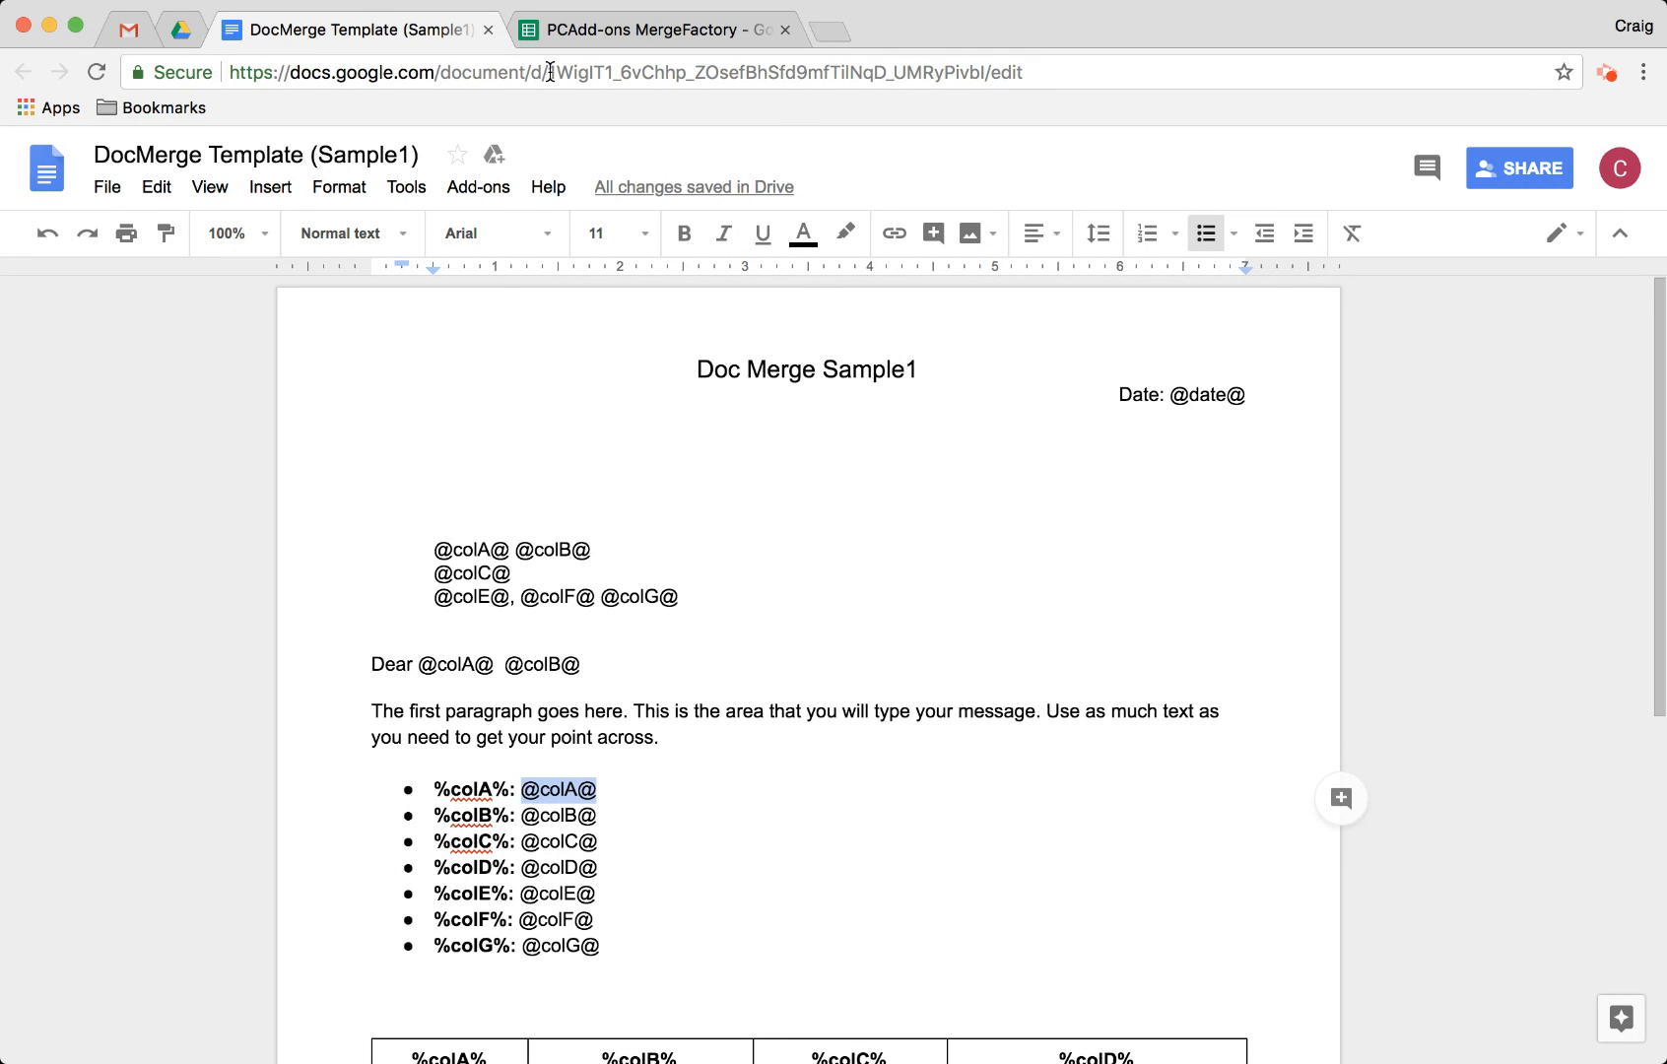
- Copy the template document's ID from its web address into the Doc ID field of the document merge form
{"action": "left_click_drag", "start_coordinate": [551, 72], "coordinate": [985, 72]}
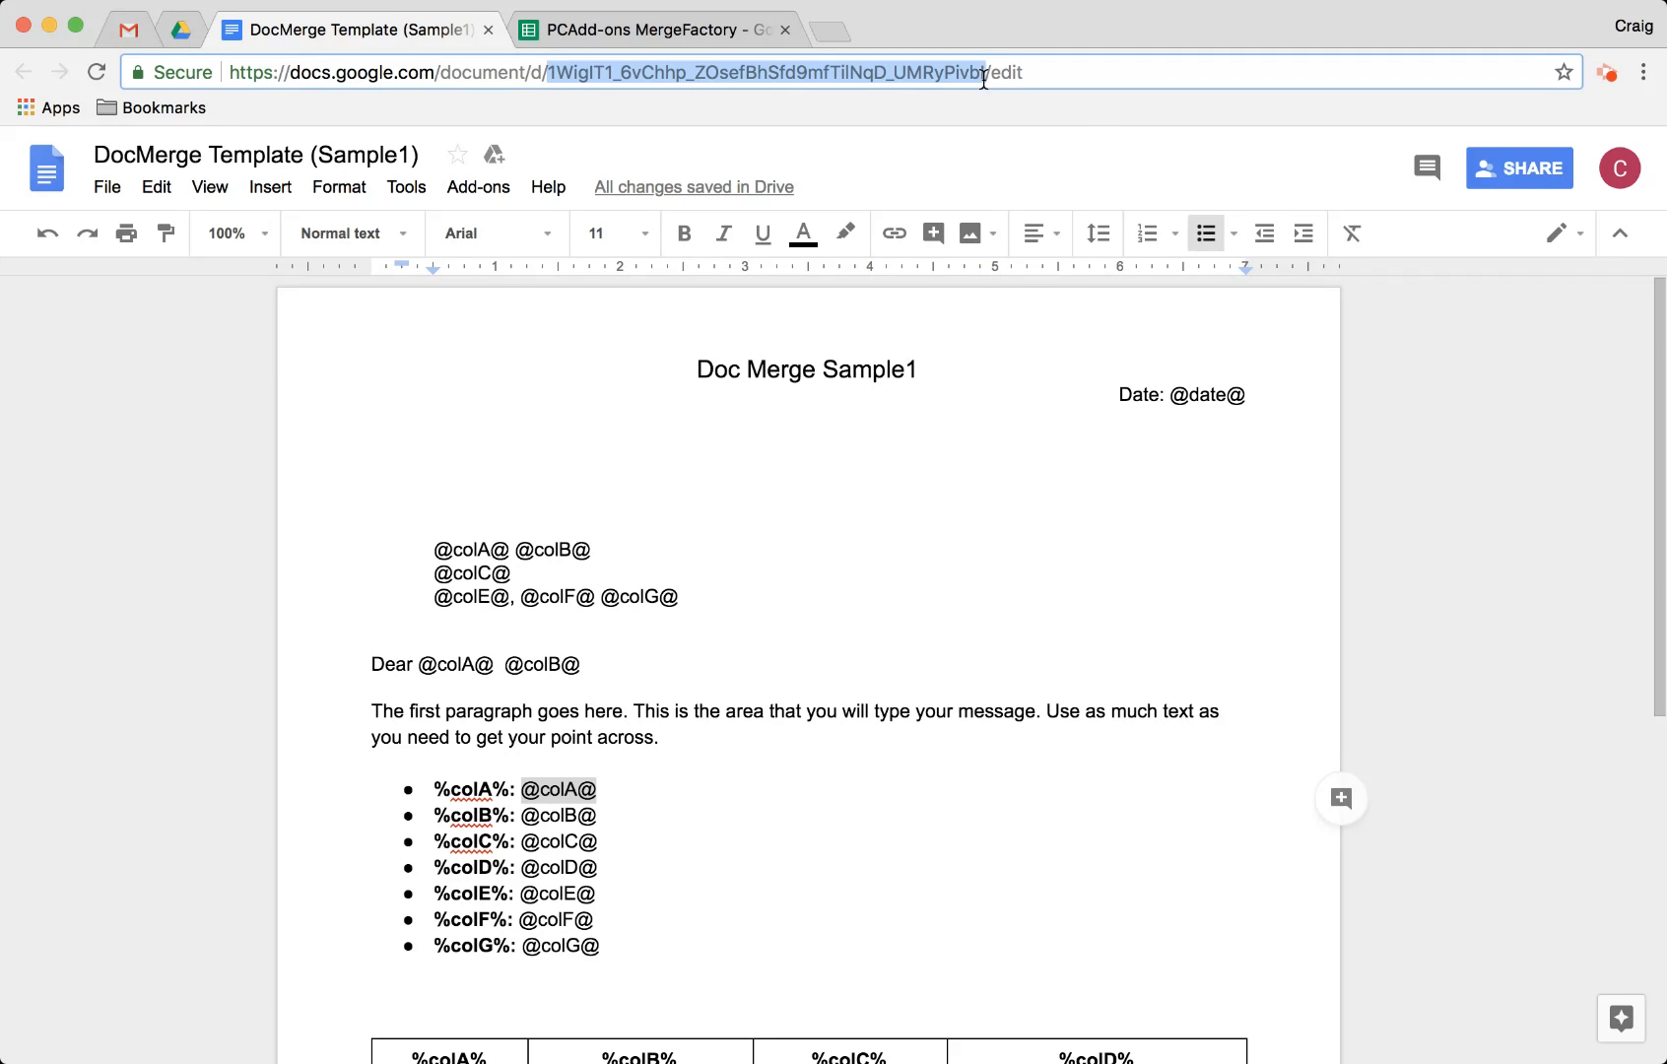
{"action": "left_click", "coordinate": [673, 31]}
{"action": "left_click", "coordinate": [1384, 643]}
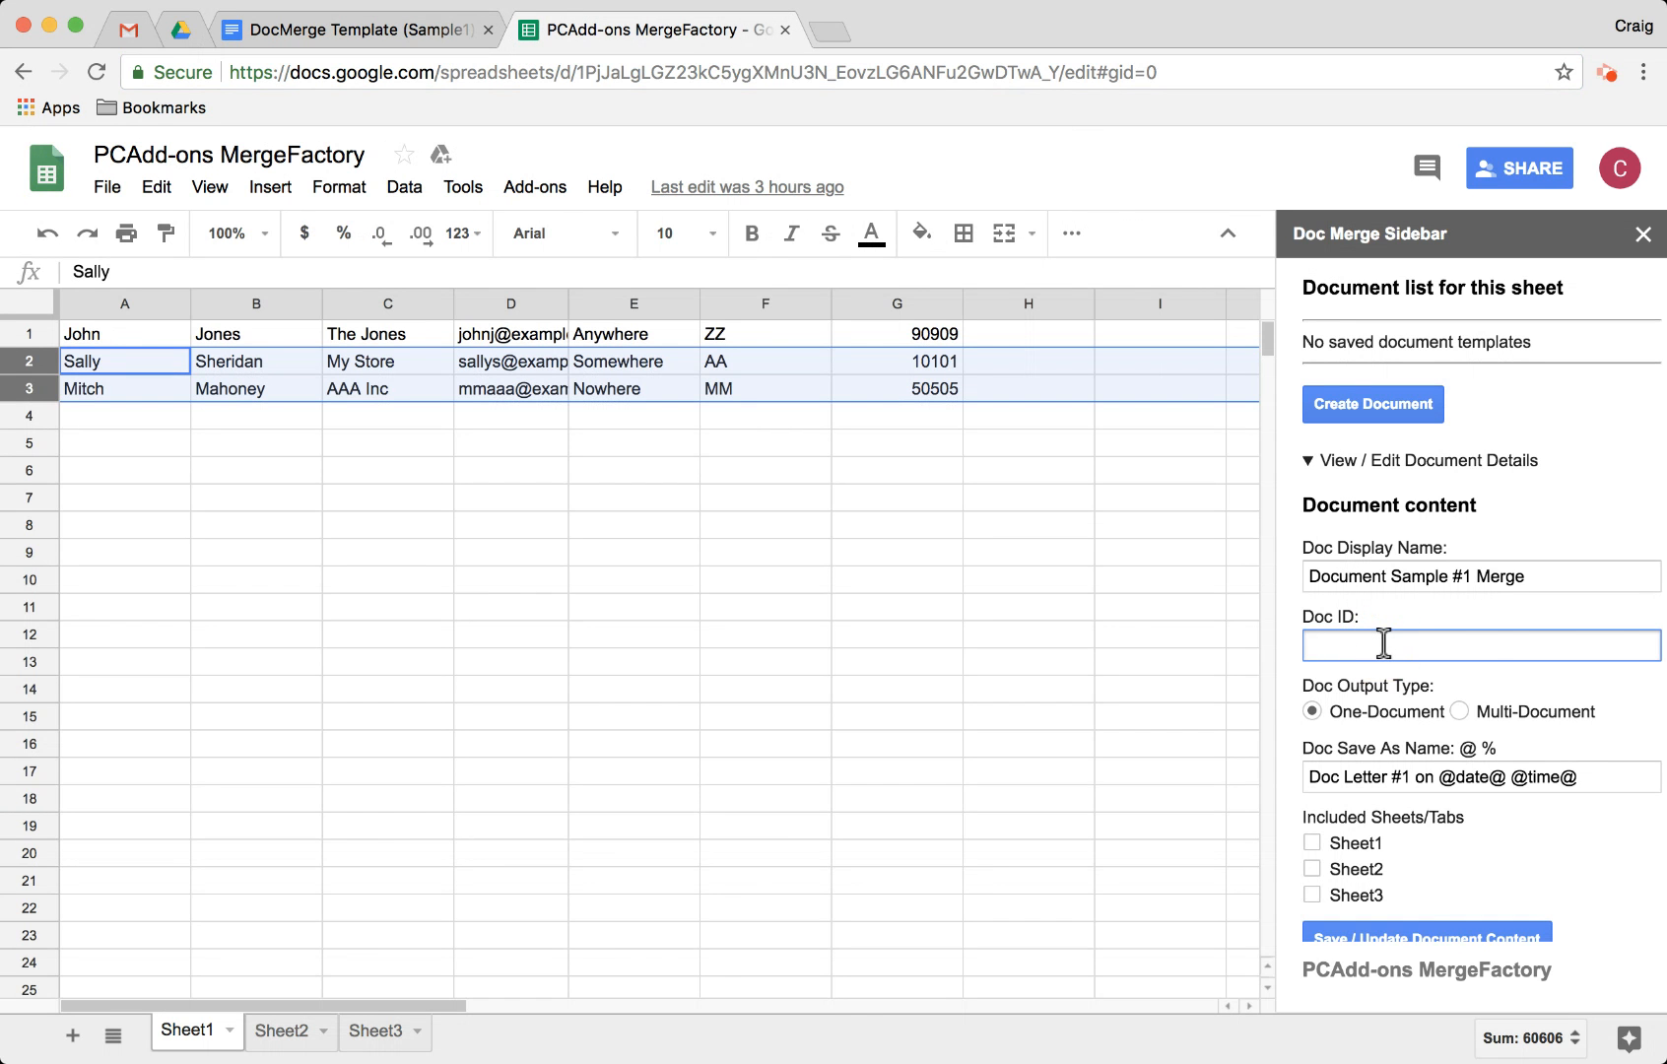
{"action": "key", "text": "super+v"}
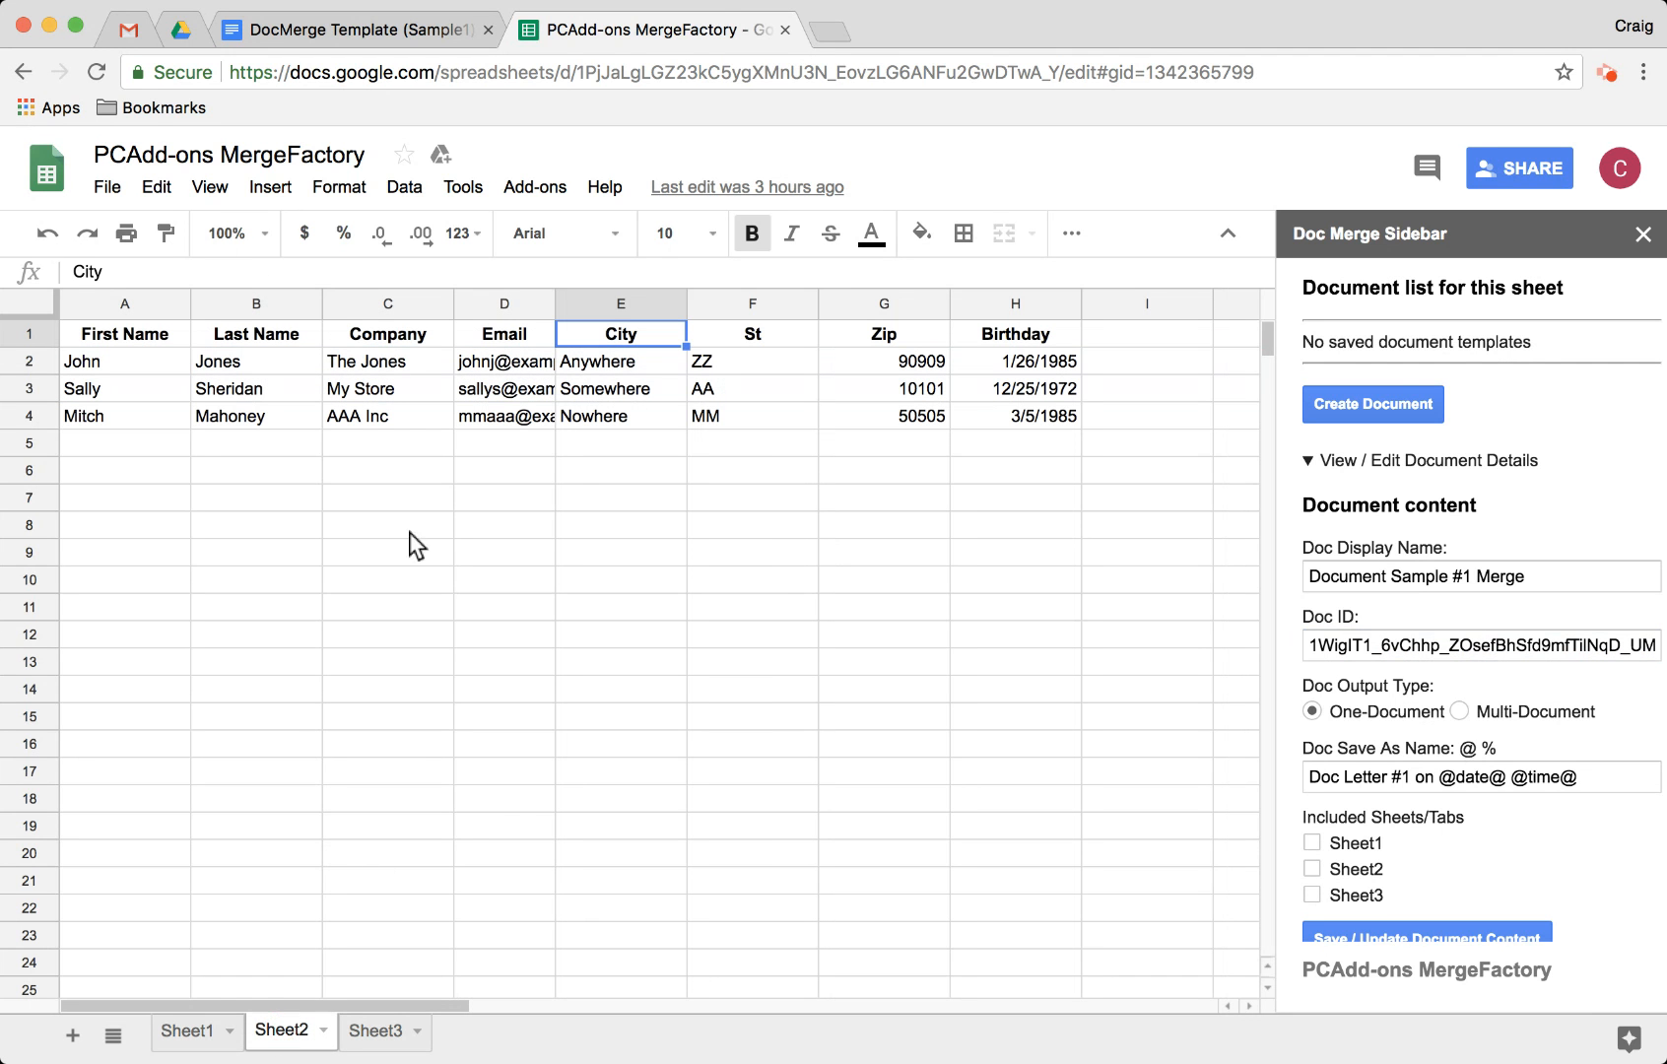
- Include Sheet2 in the document merge and save the document content settings with One-Document output
{"action": "left_click", "coordinate": [282, 1034]}
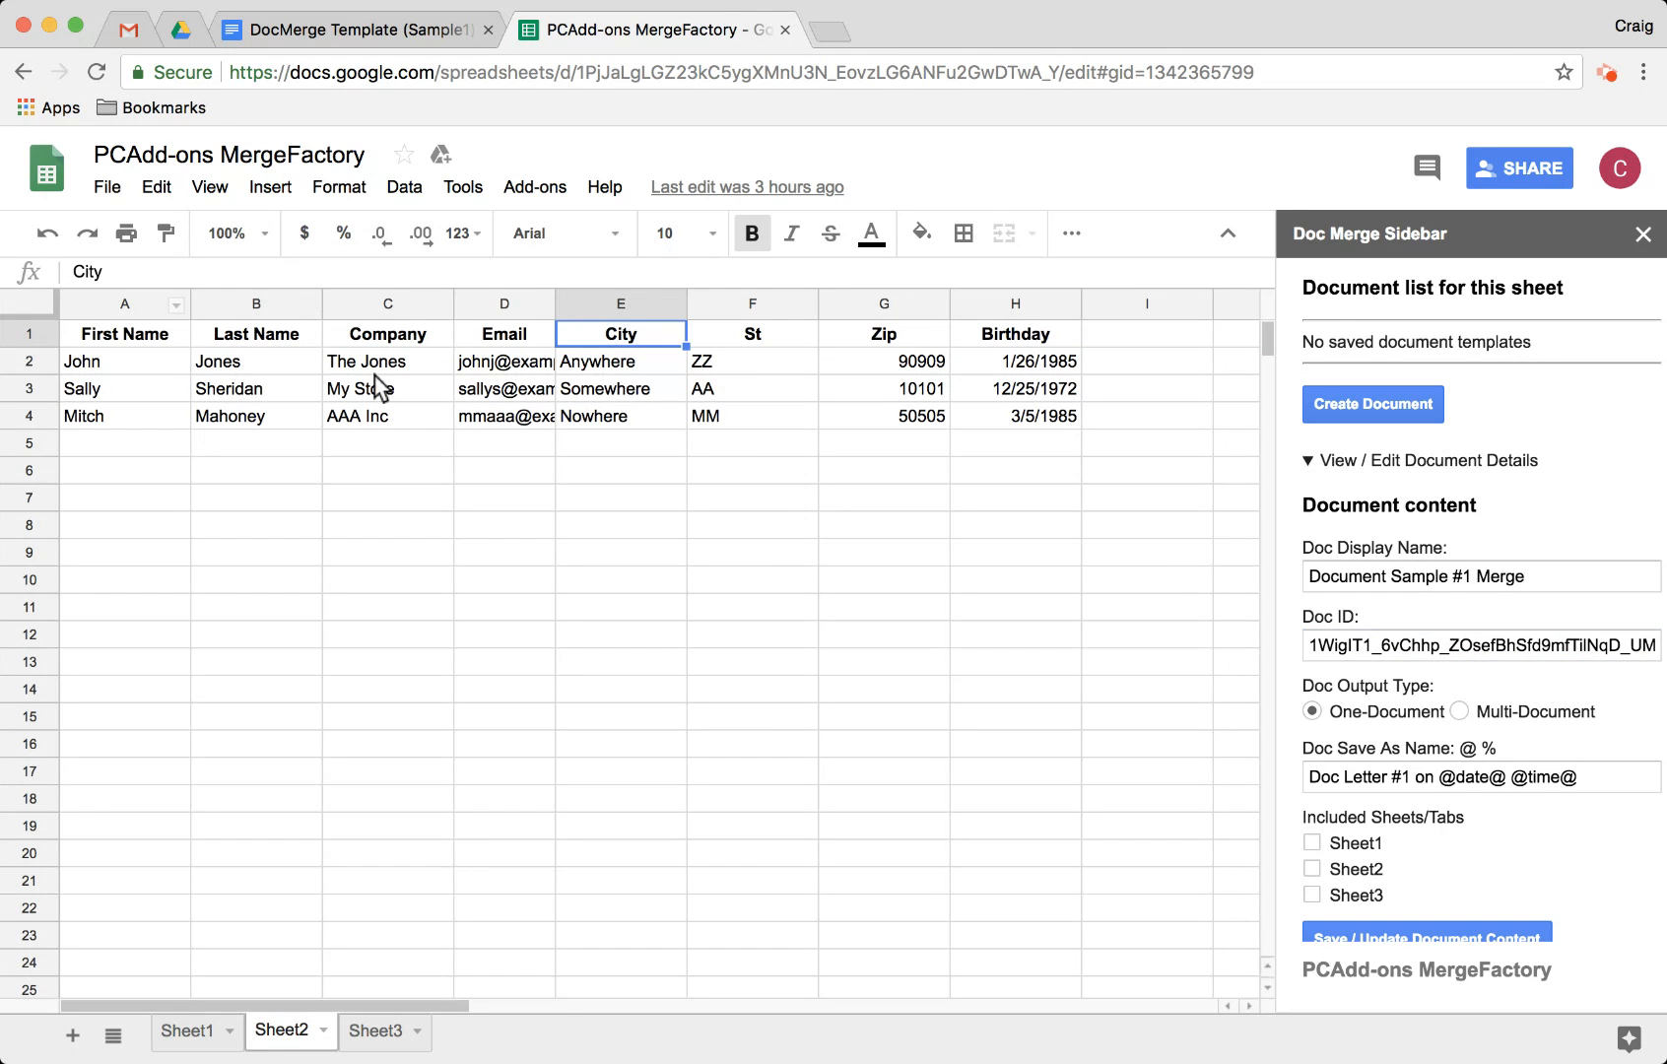
{"action": "left_click", "coordinate": [1312, 868]}
{"action": "scroll", "coordinate": [1397, 868], "scroll_direction": "down", "scroll_amount": 2}
{"action": "left_click", "coordinate": [1415, 841]}
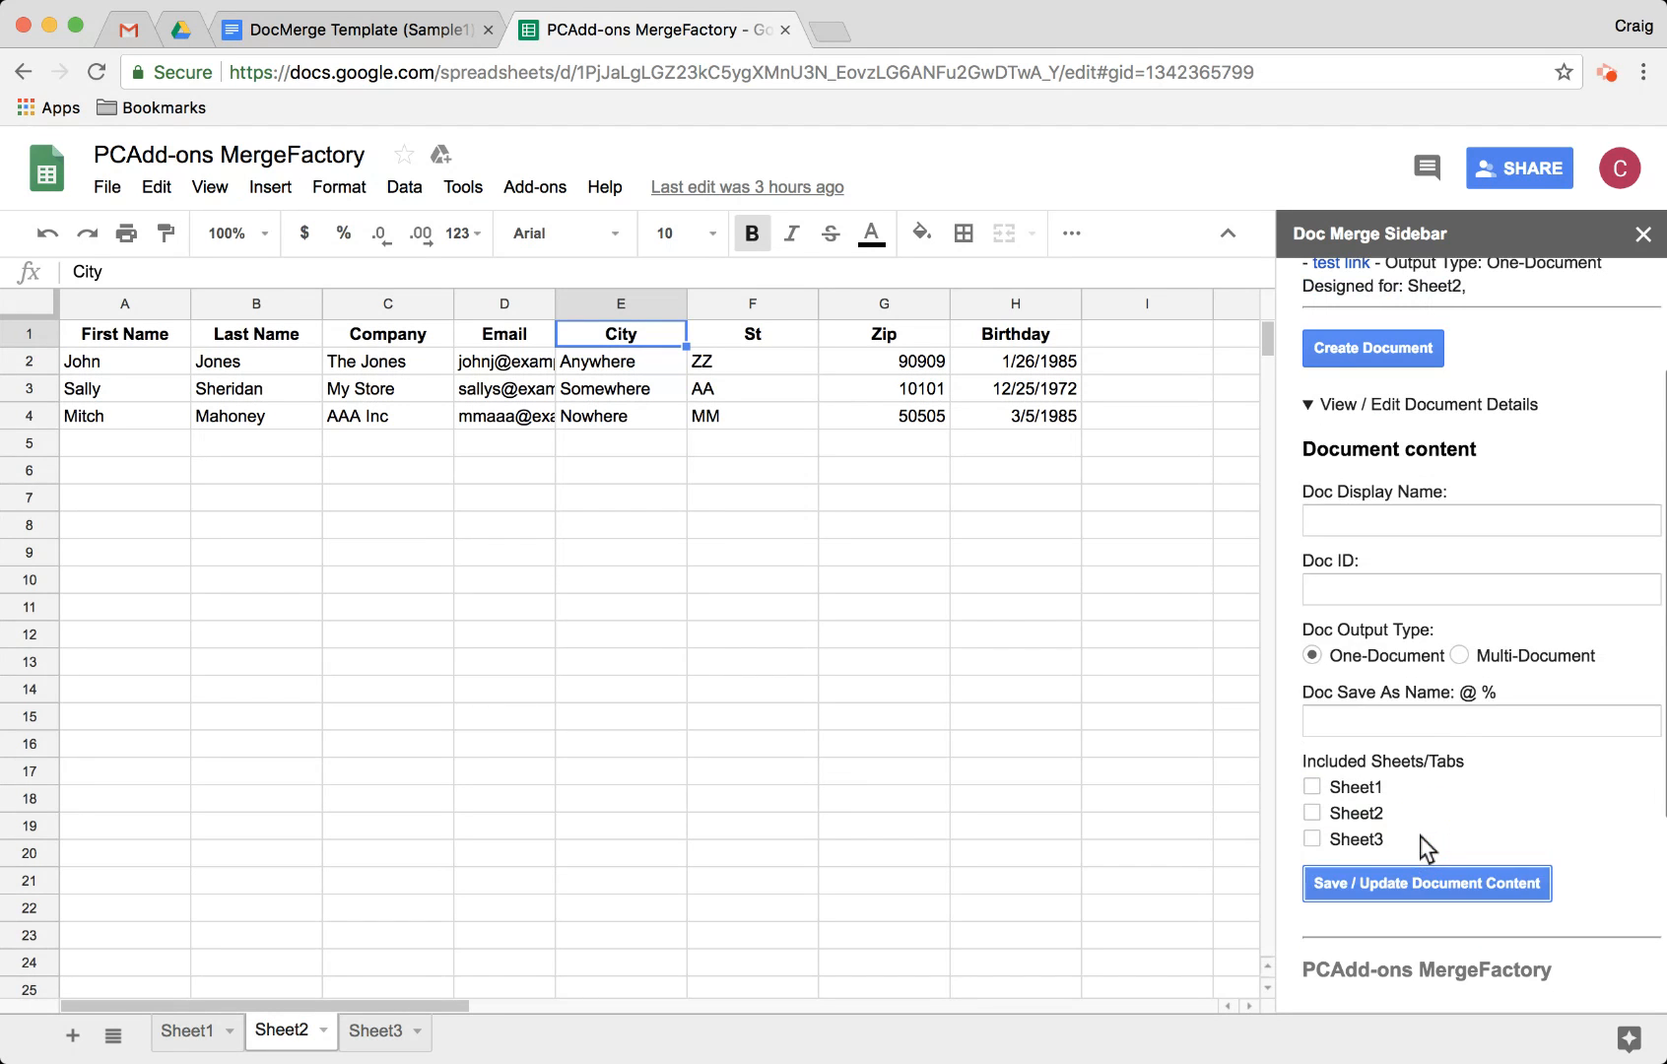
- Open the test link of the saved Document Sample #1 Merge, check the template's document ID in its web address, and close it
{"action": "scroll", "coordinate": [1420, 836], "scroll_direction": "up", "scroll_amount": 3}
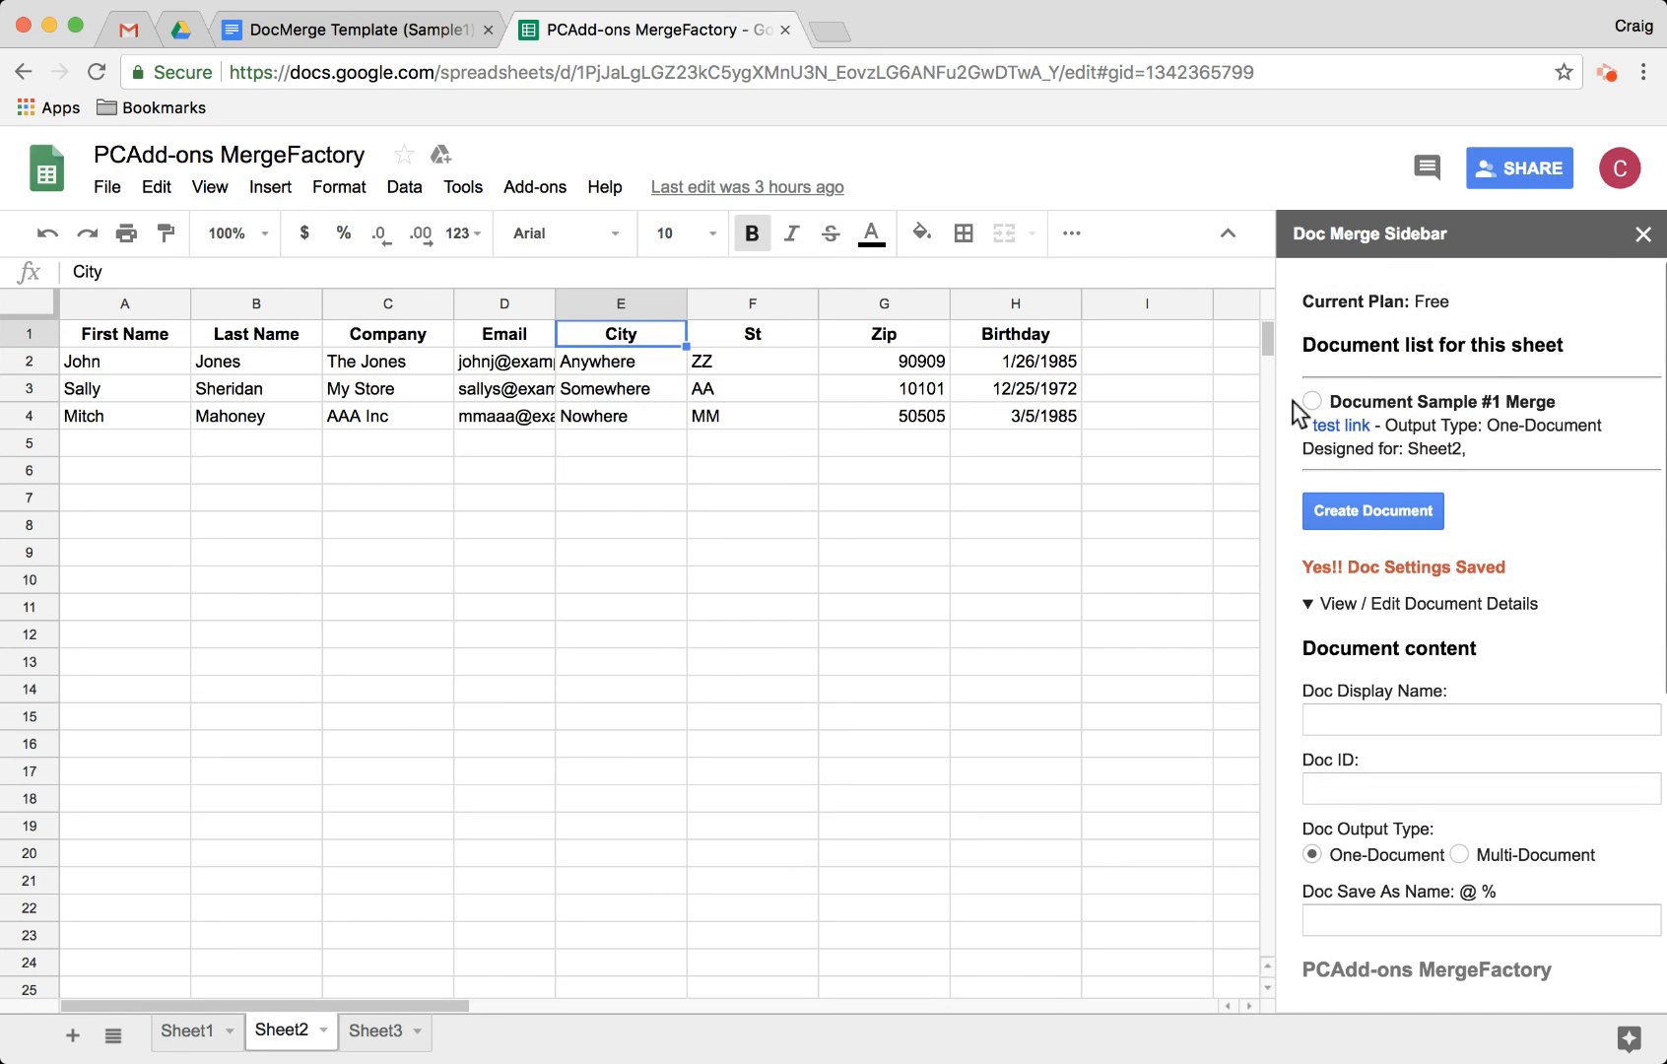
{"action": "scroll", "coordinate": [1318, 419], "scroll_direction": "right", "scroll_amount": 1}
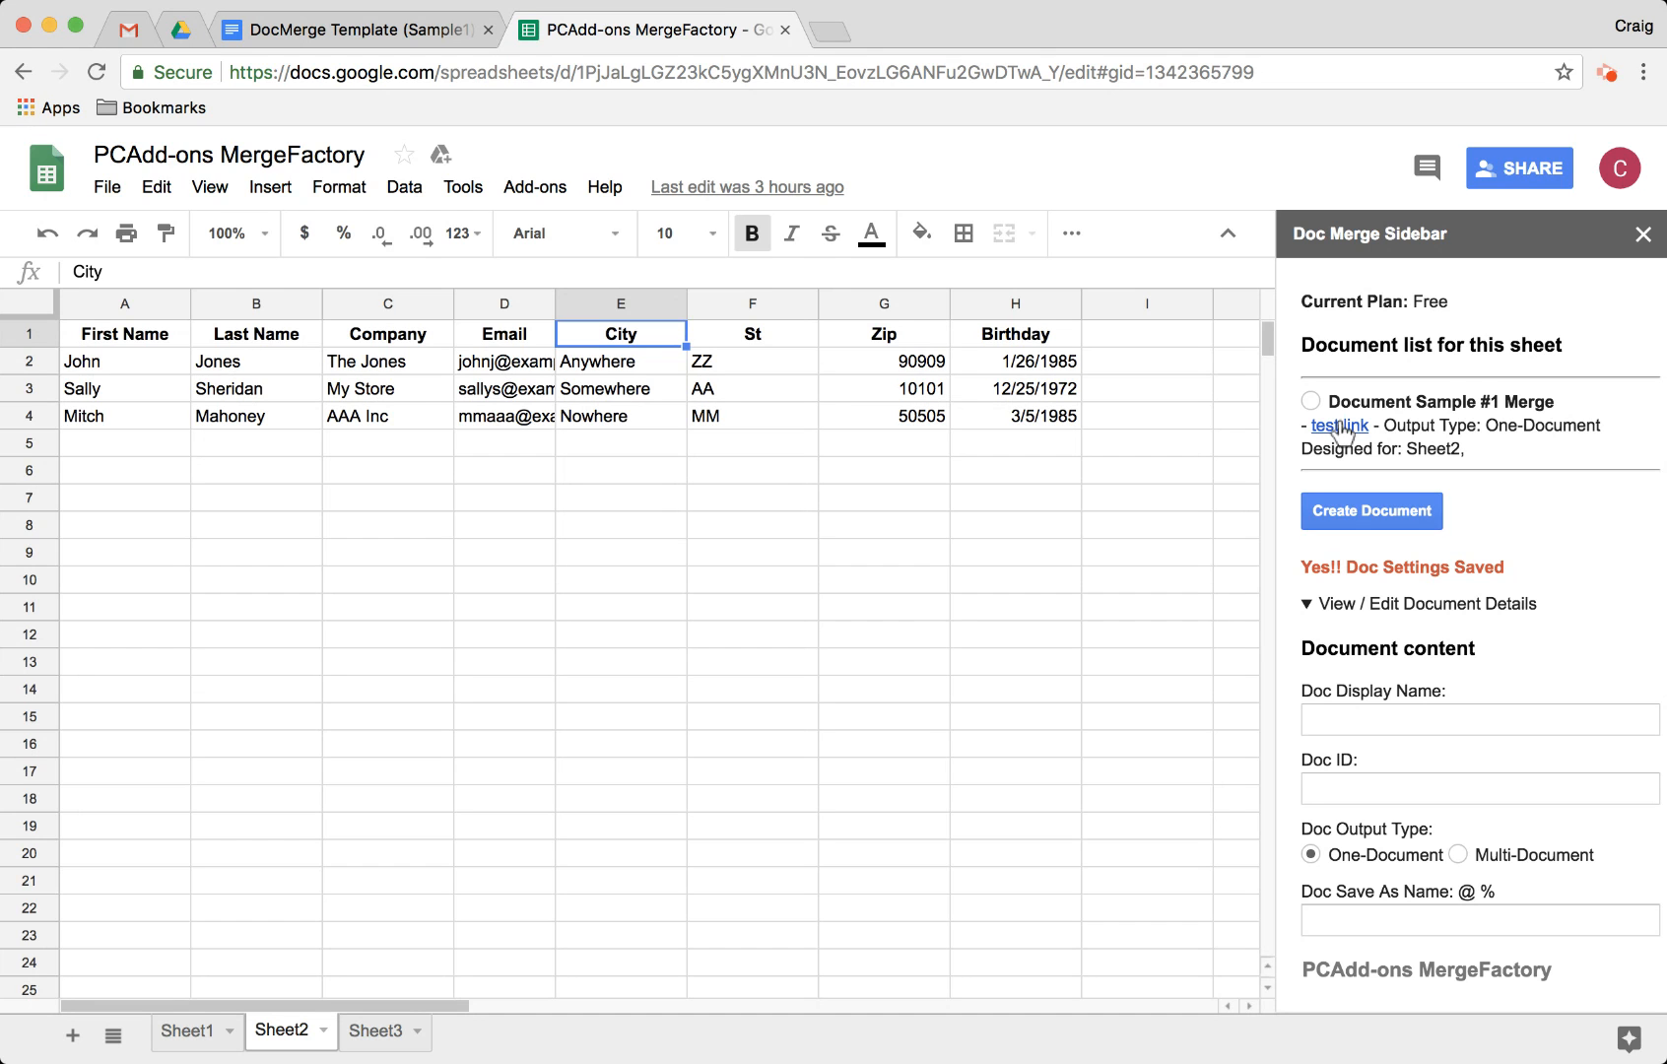
{"action": "left_click", "coordinate": [1338, 421]}
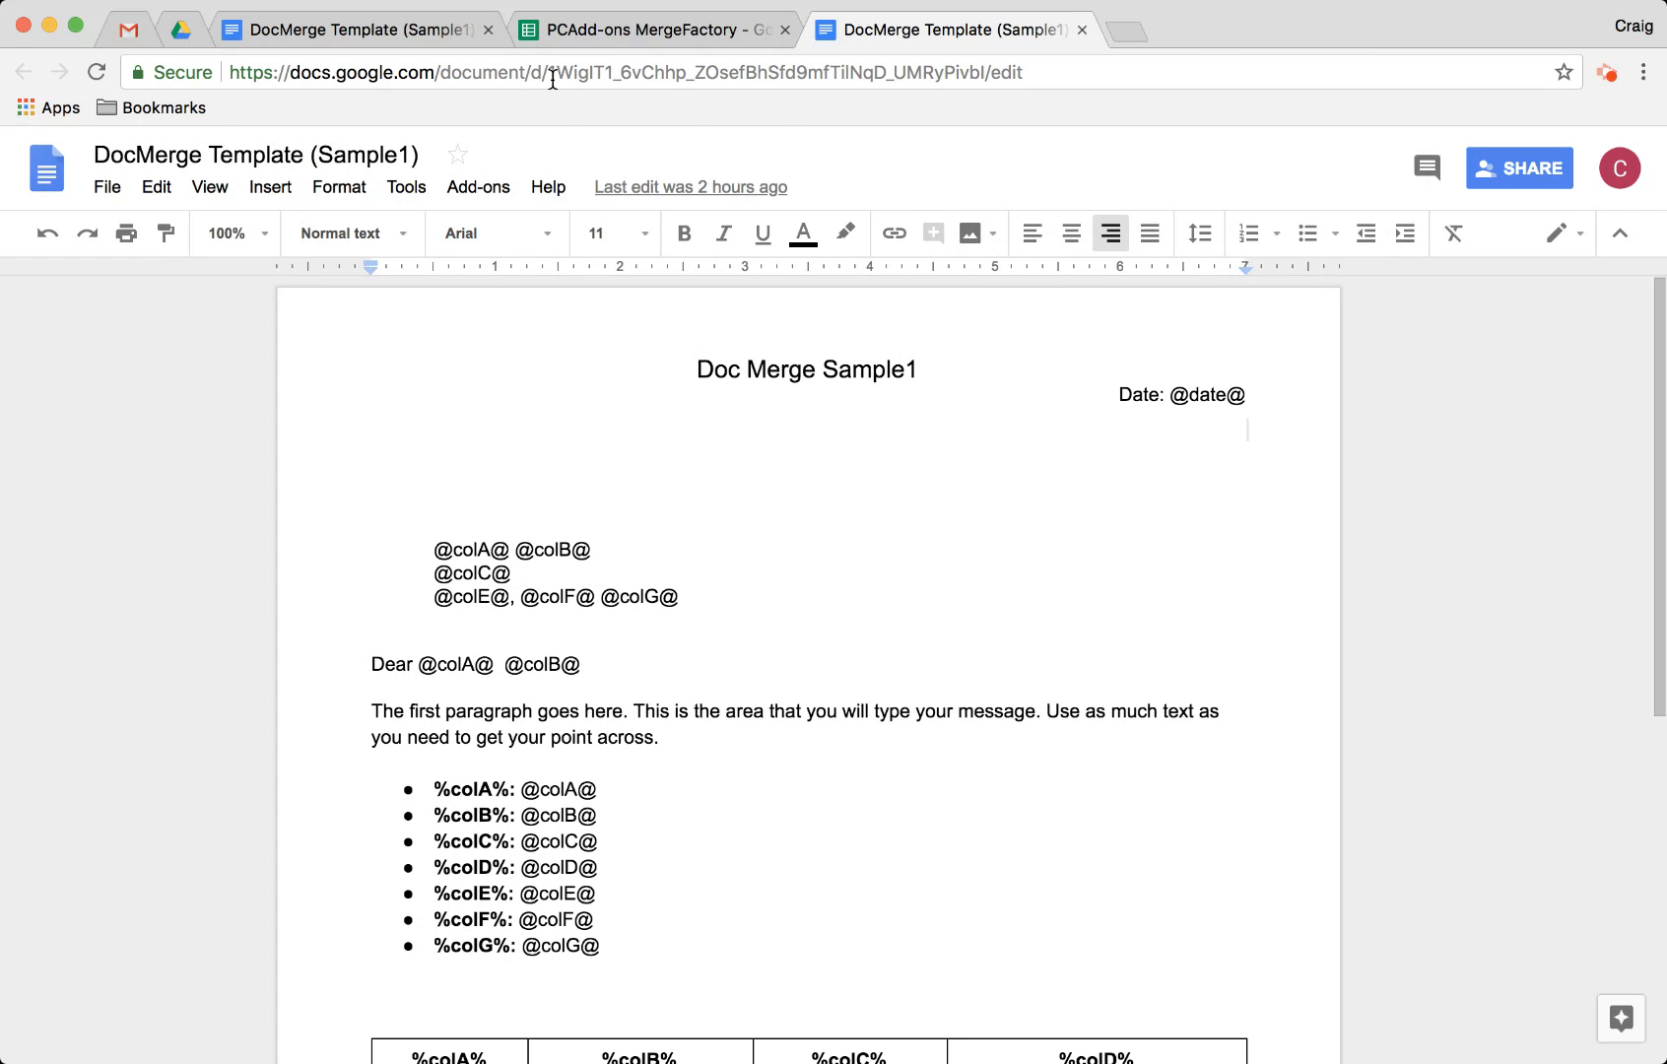
{"action": "left_click", "coordinate": [554, 78]}
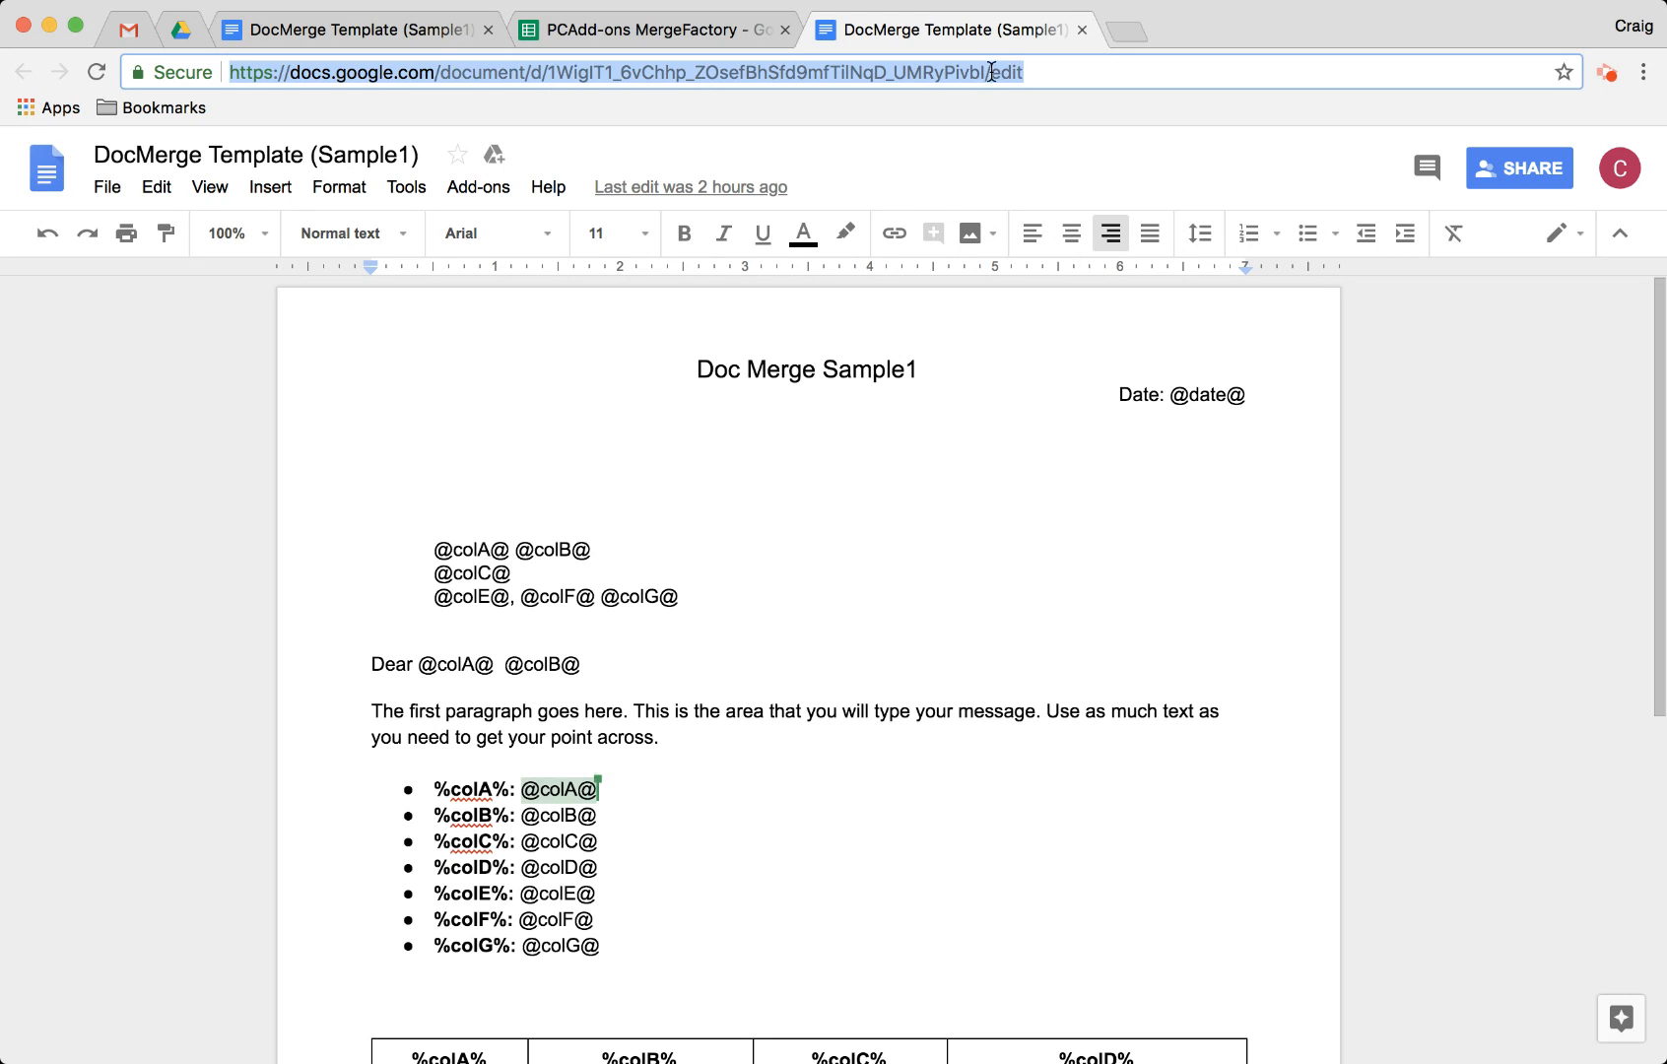
{"action": "left_click", "coordinate": [1084, 31]}
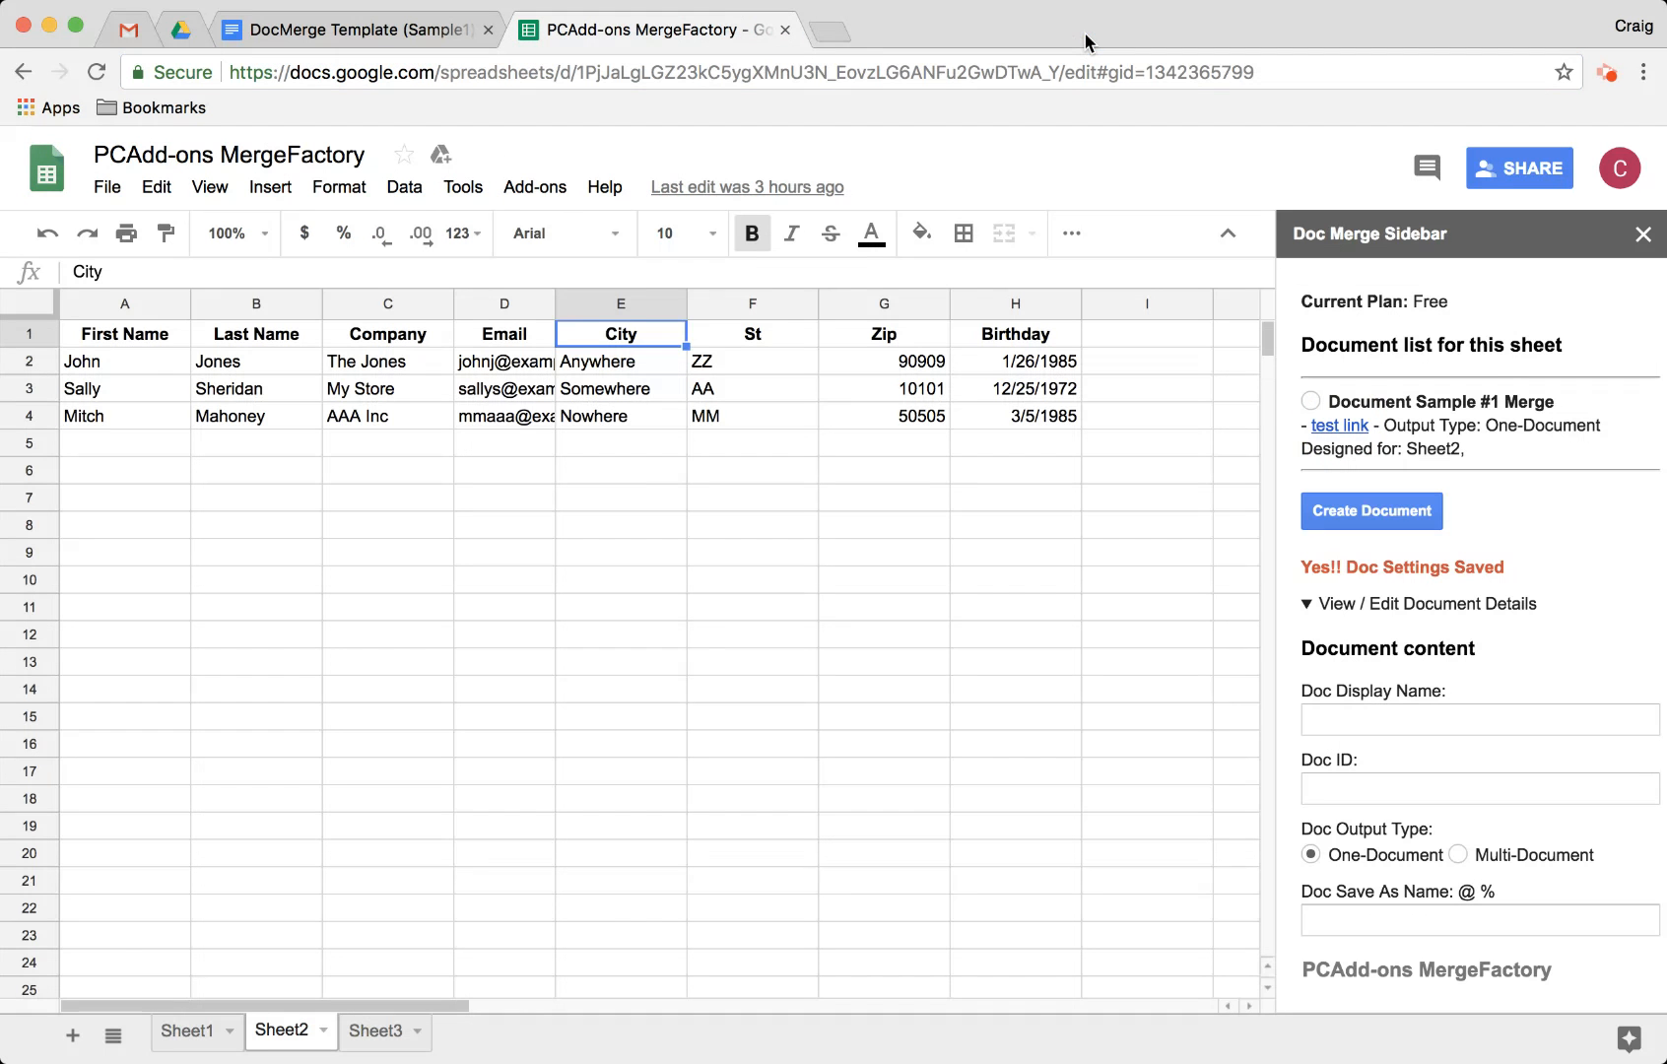
- Create the merged document from Document Sample #1 Merge for spreadsheet rows 2 to 4
{"action": "left_click", "coordinate": [1311, 401]}
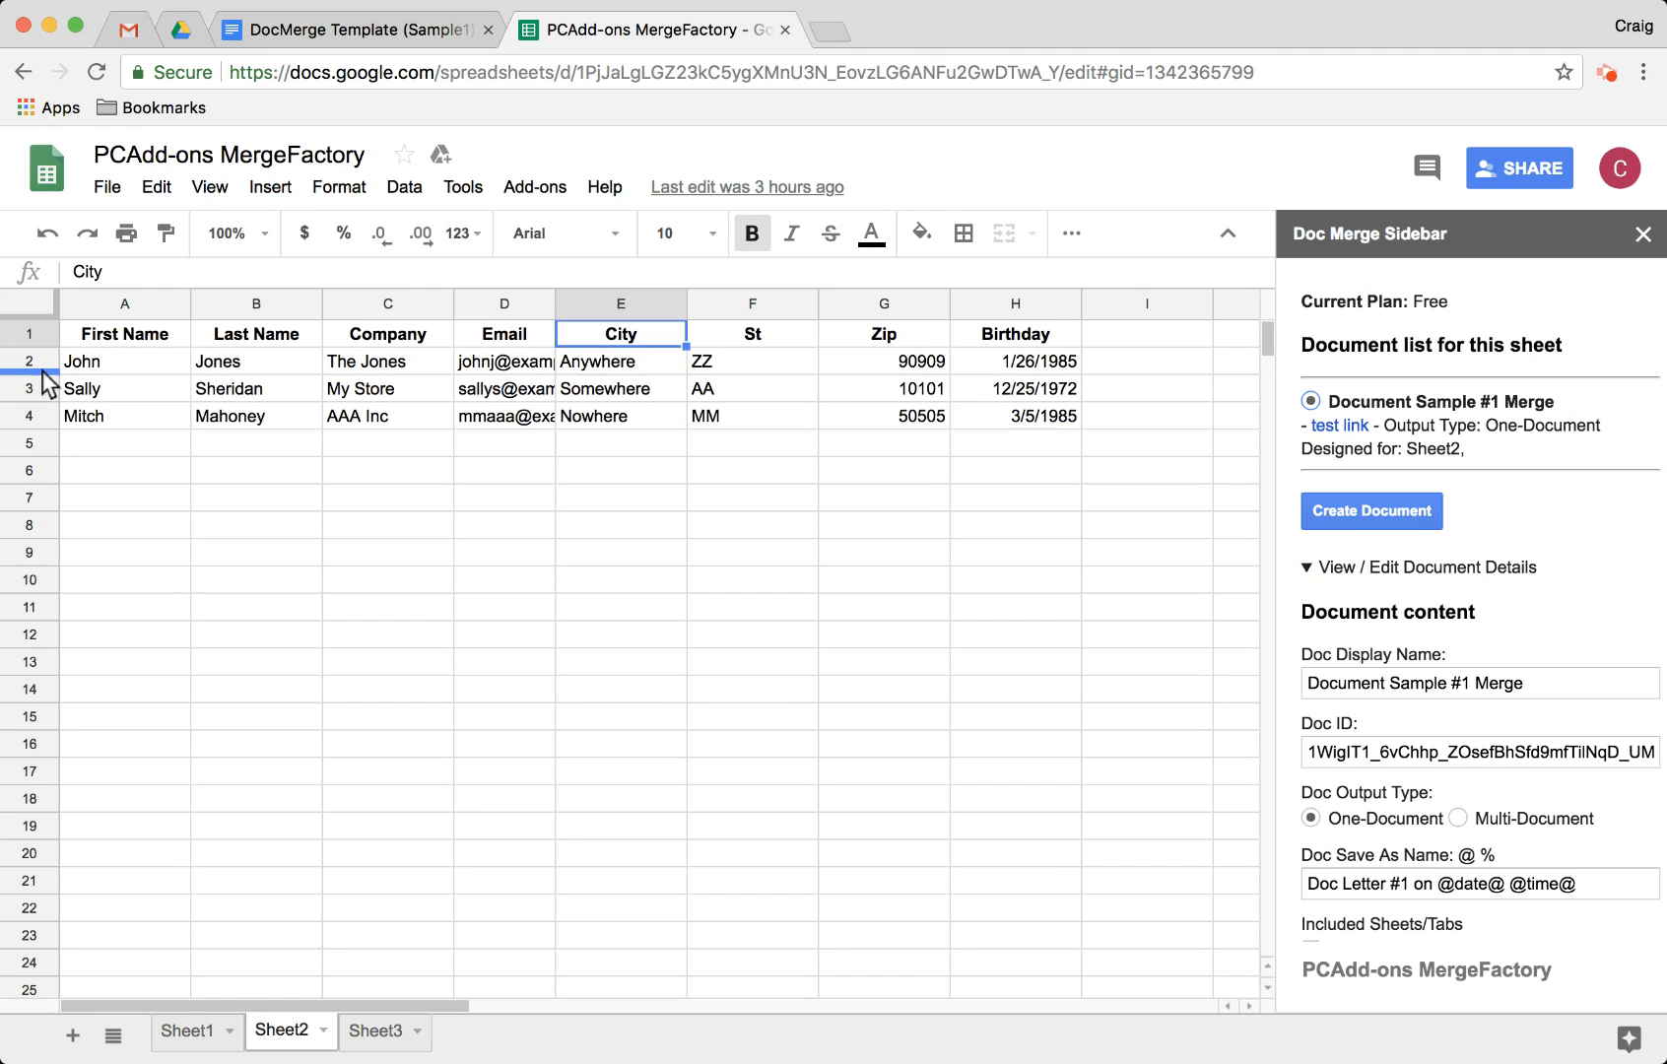
{"action": "left_click_drag", "start_coordinate": [38, 362], "coordinate": [60, 426]}
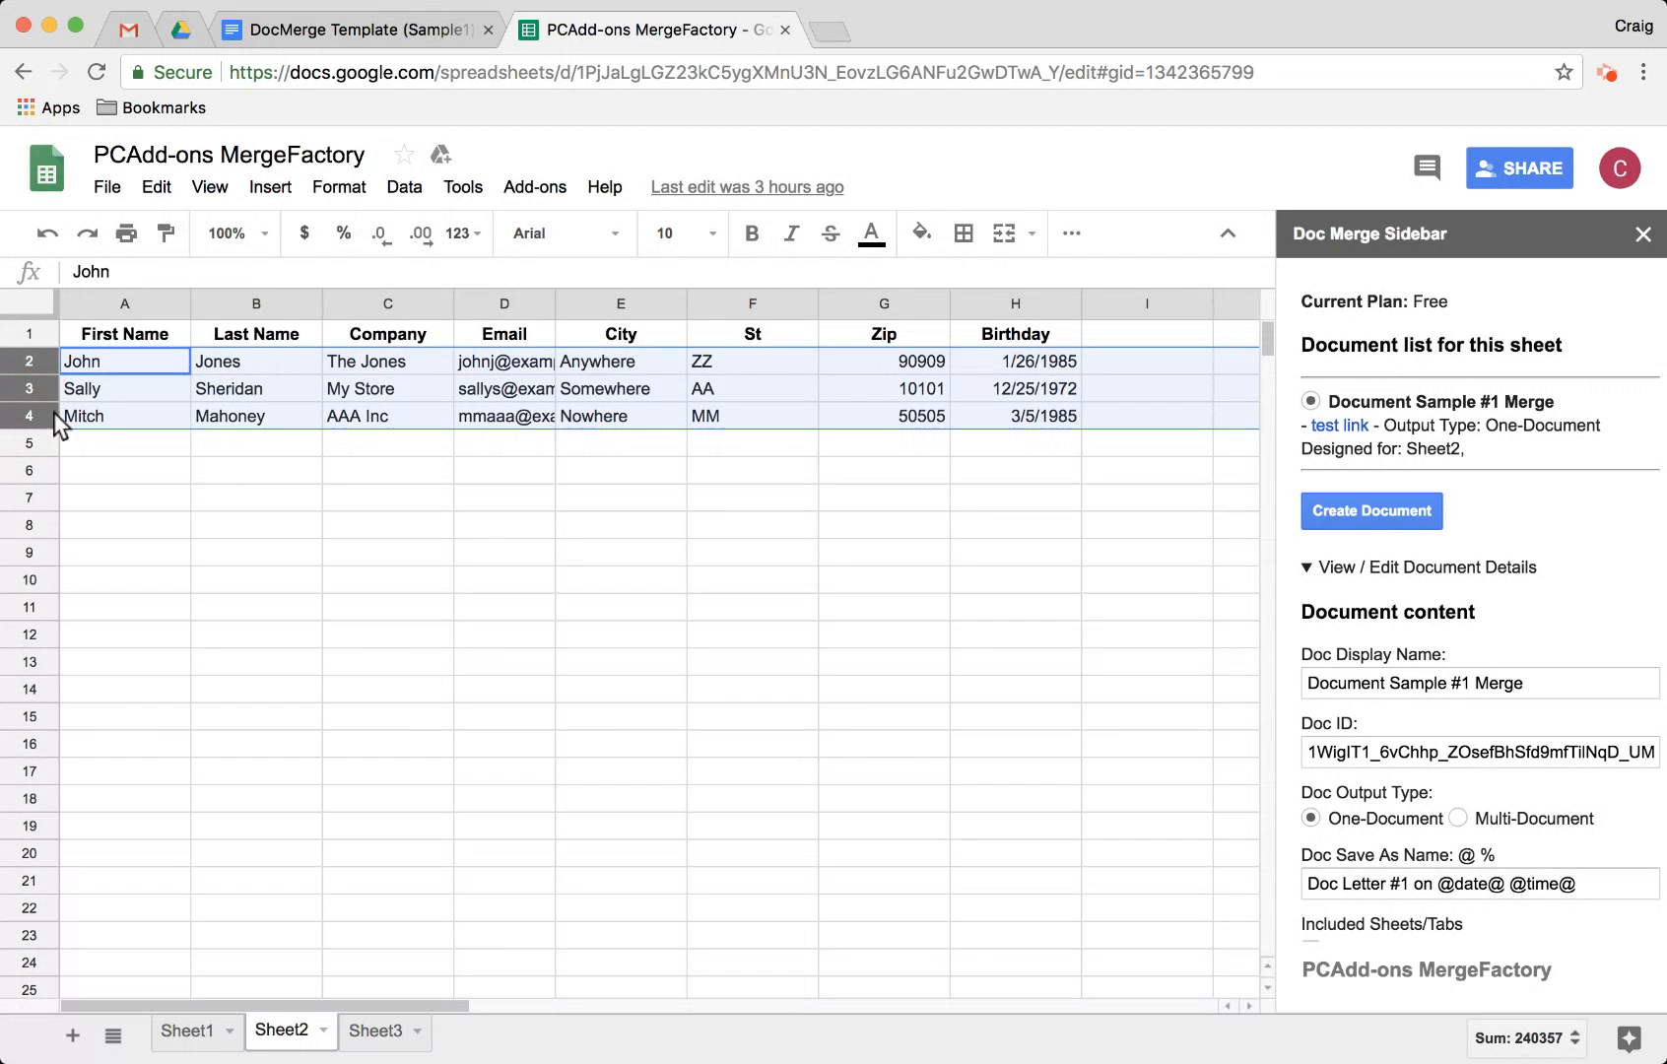
{"action": "left_click", "coordinate": [1390, 511]}
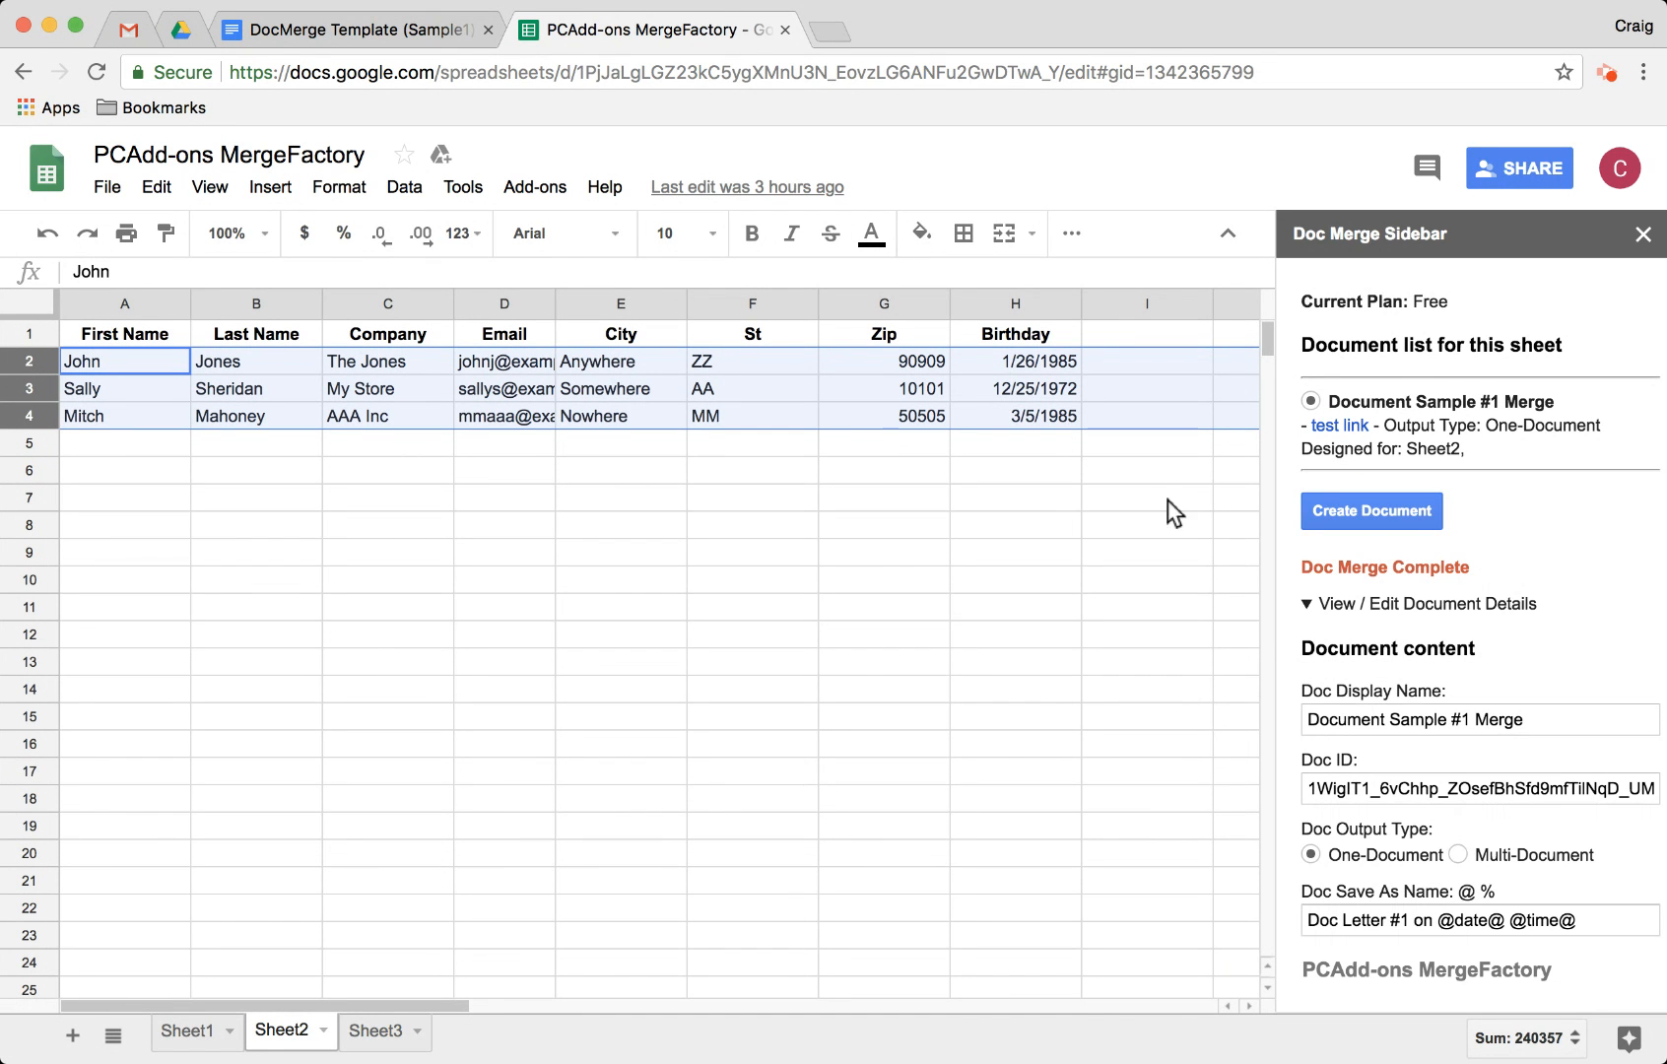
- Switch to Google Drive and open the merged document "Doc Letter #1 on 05/17/2018 5:29 PM" in Doc 1 Folder
{"action": "left_click", "coordinate": [320, 36]}
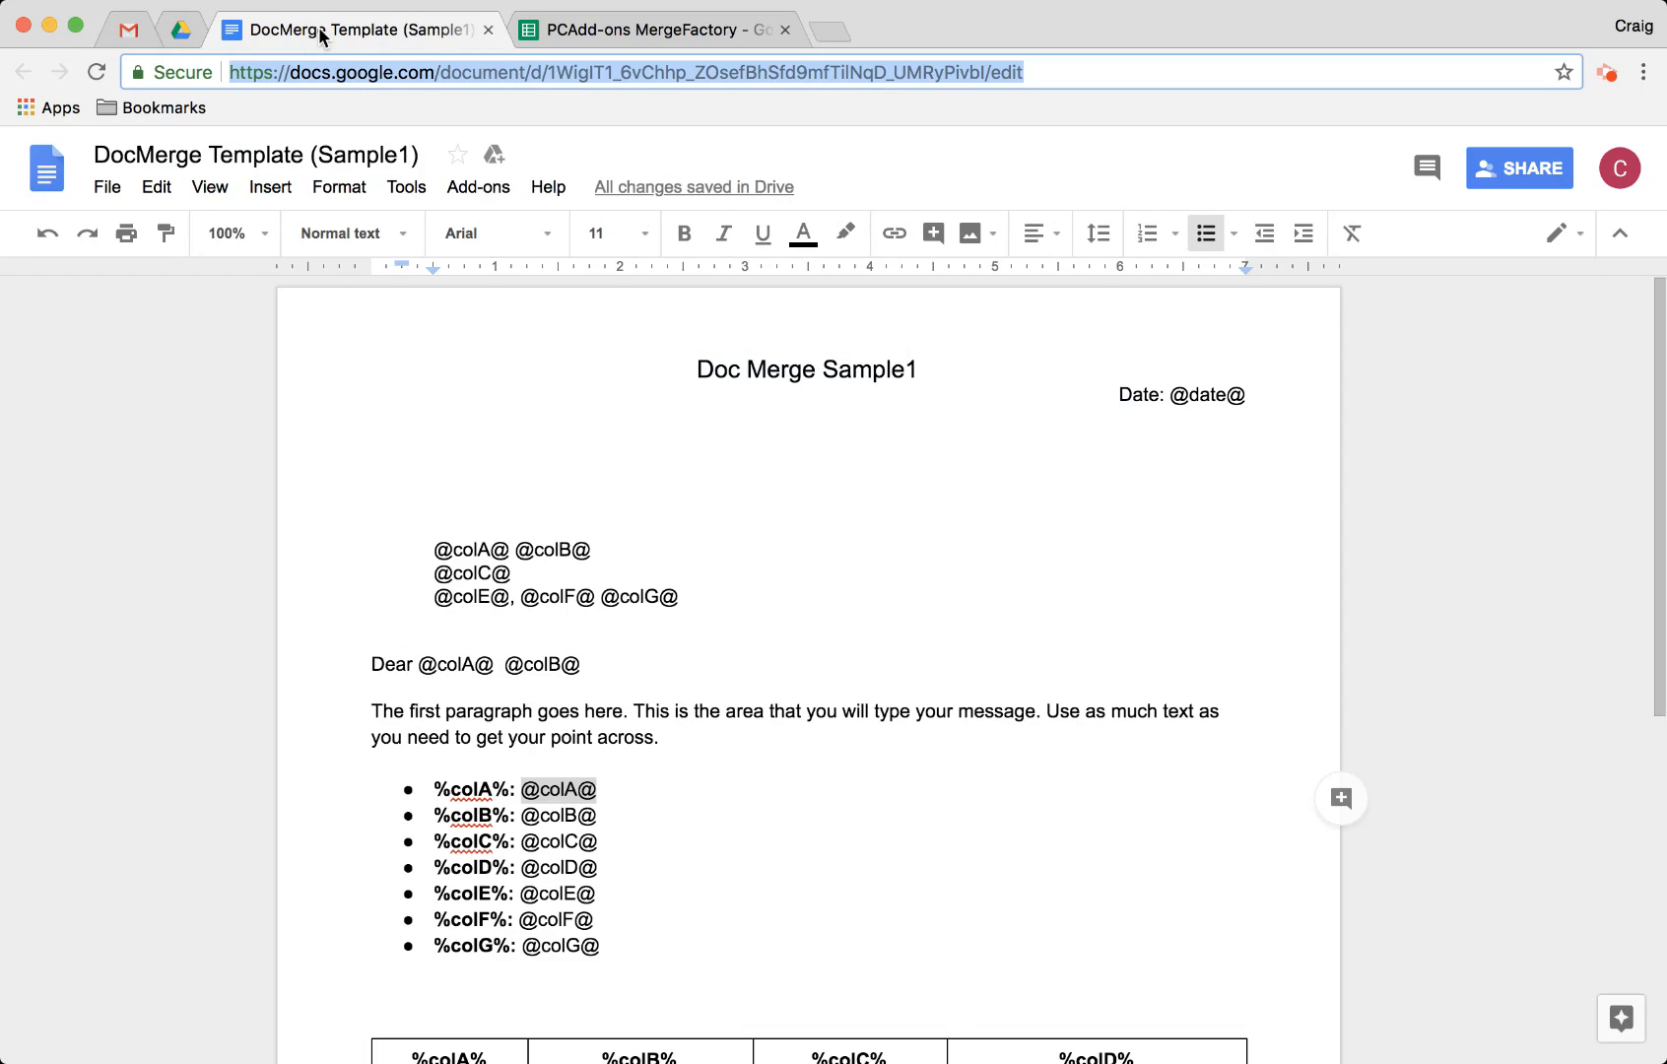
{"action": "left_click", "coordinate": [181, 29]}
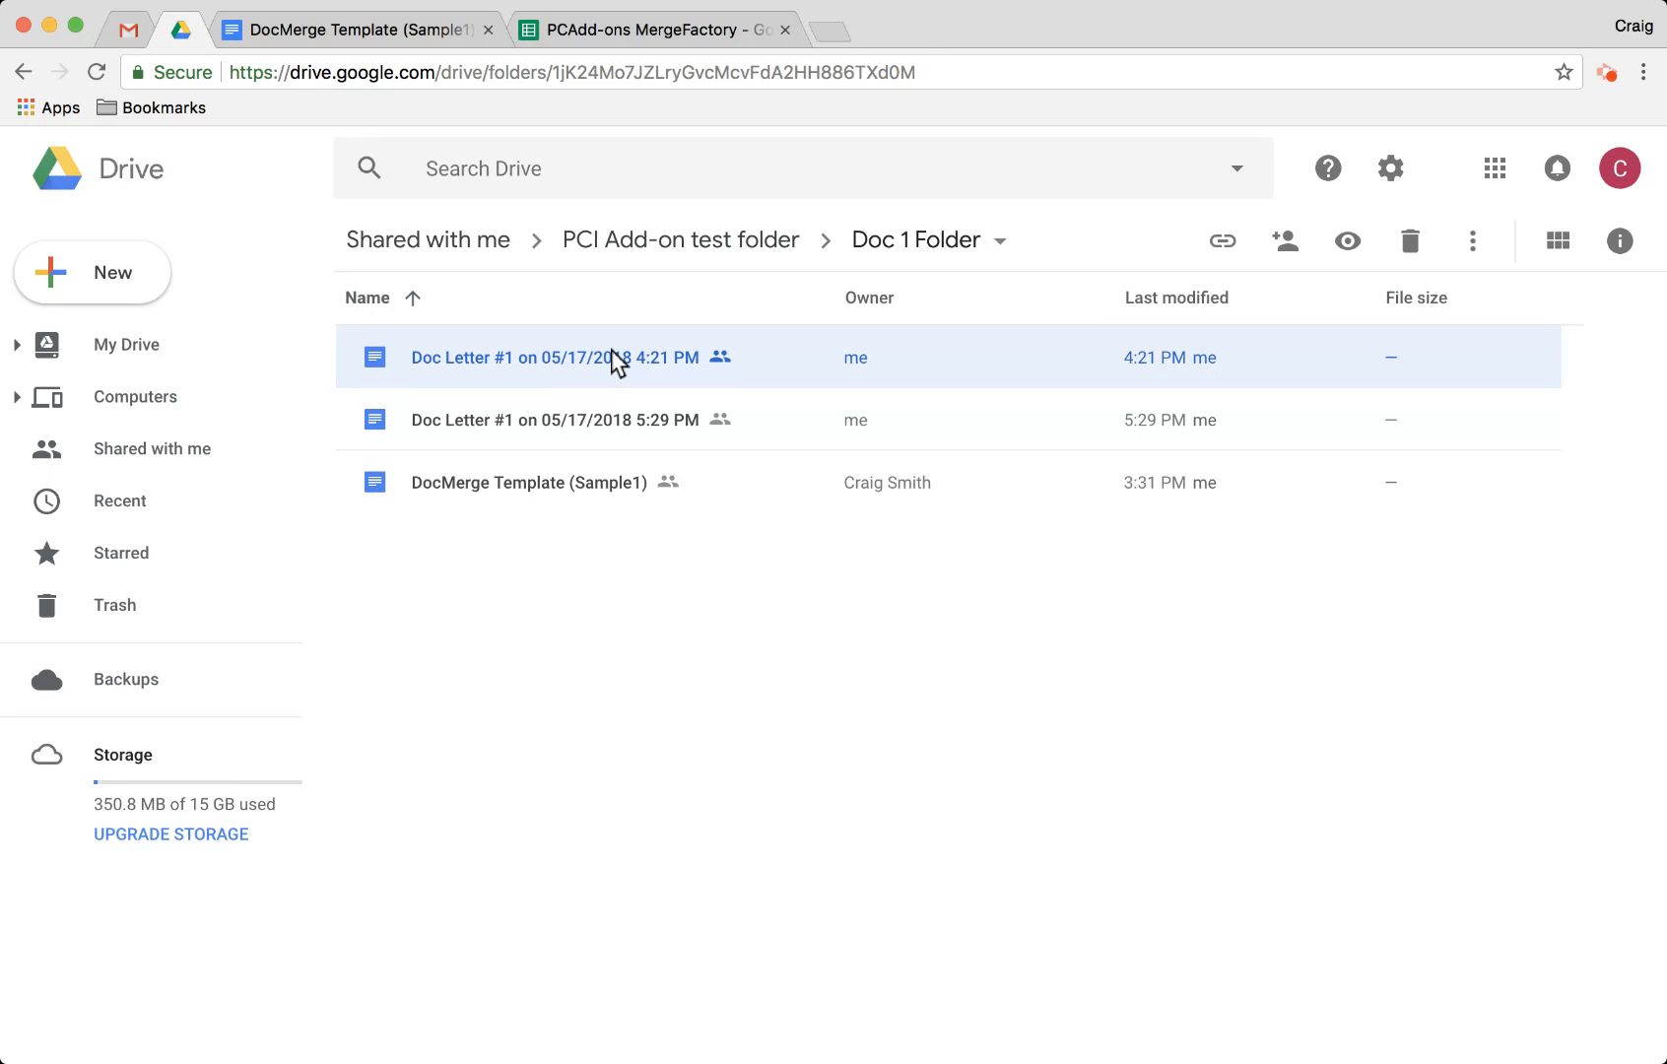
{"action": "left_click", "coordinate": [645, 424]}
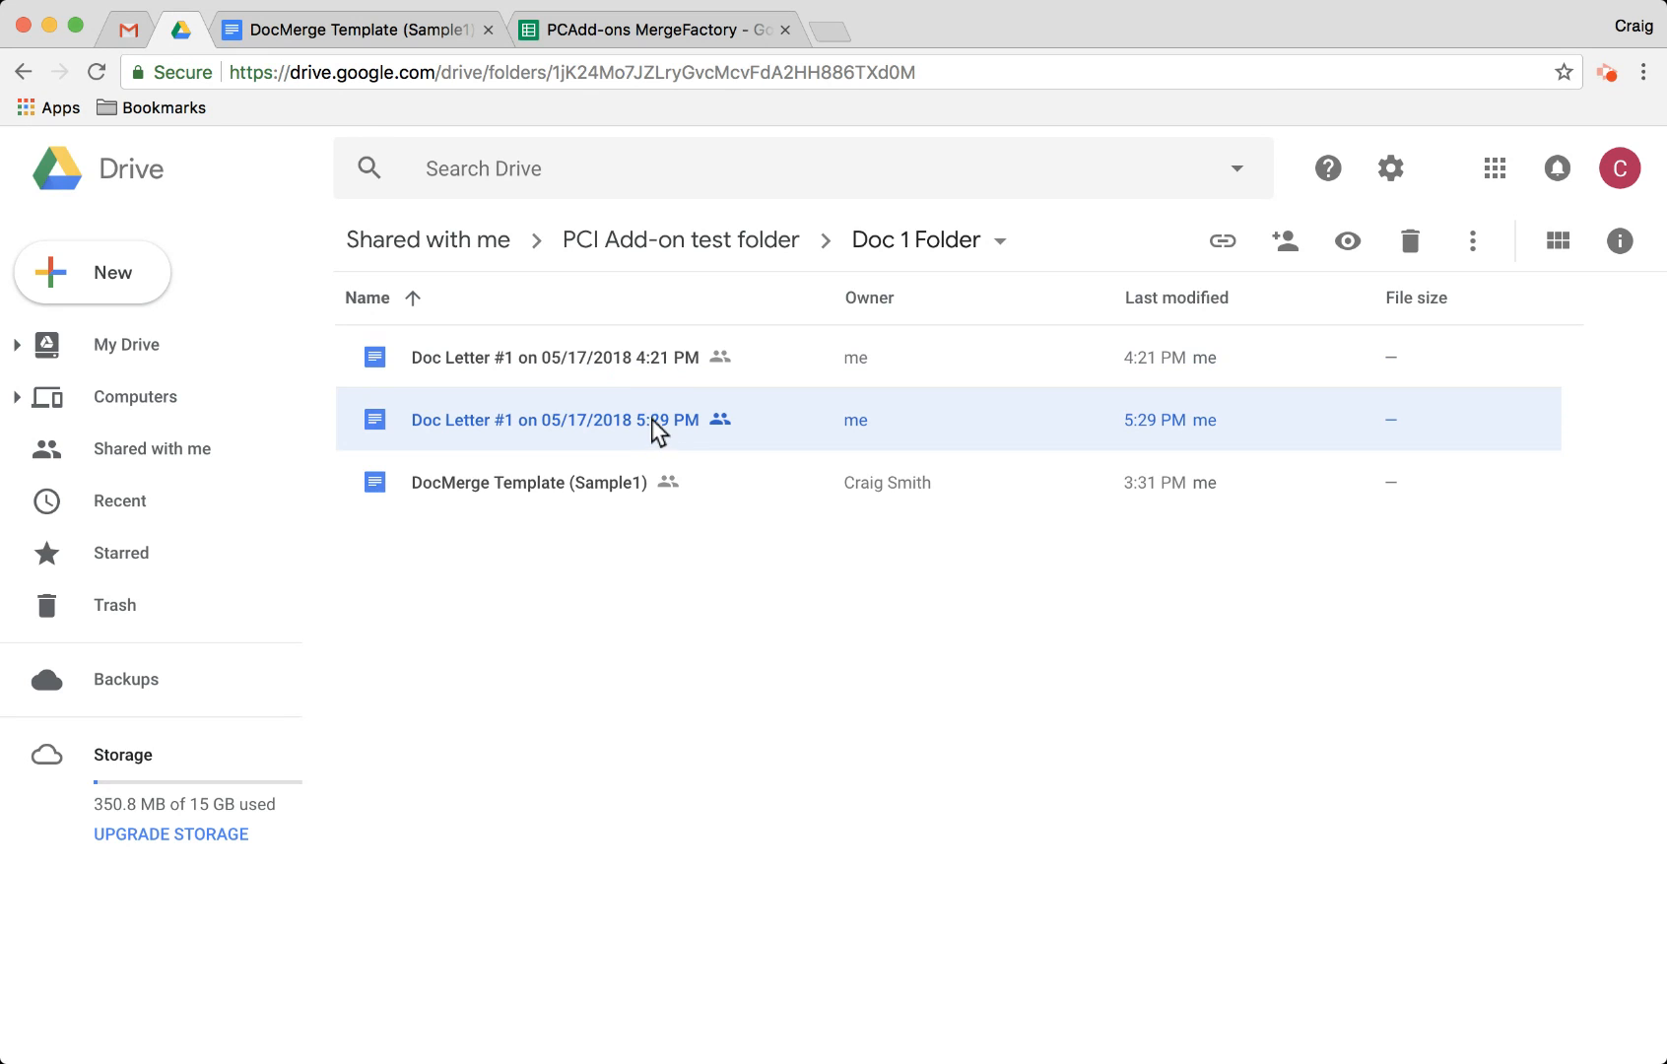
{"action": "double_click", "coordinate": [650, 429]}
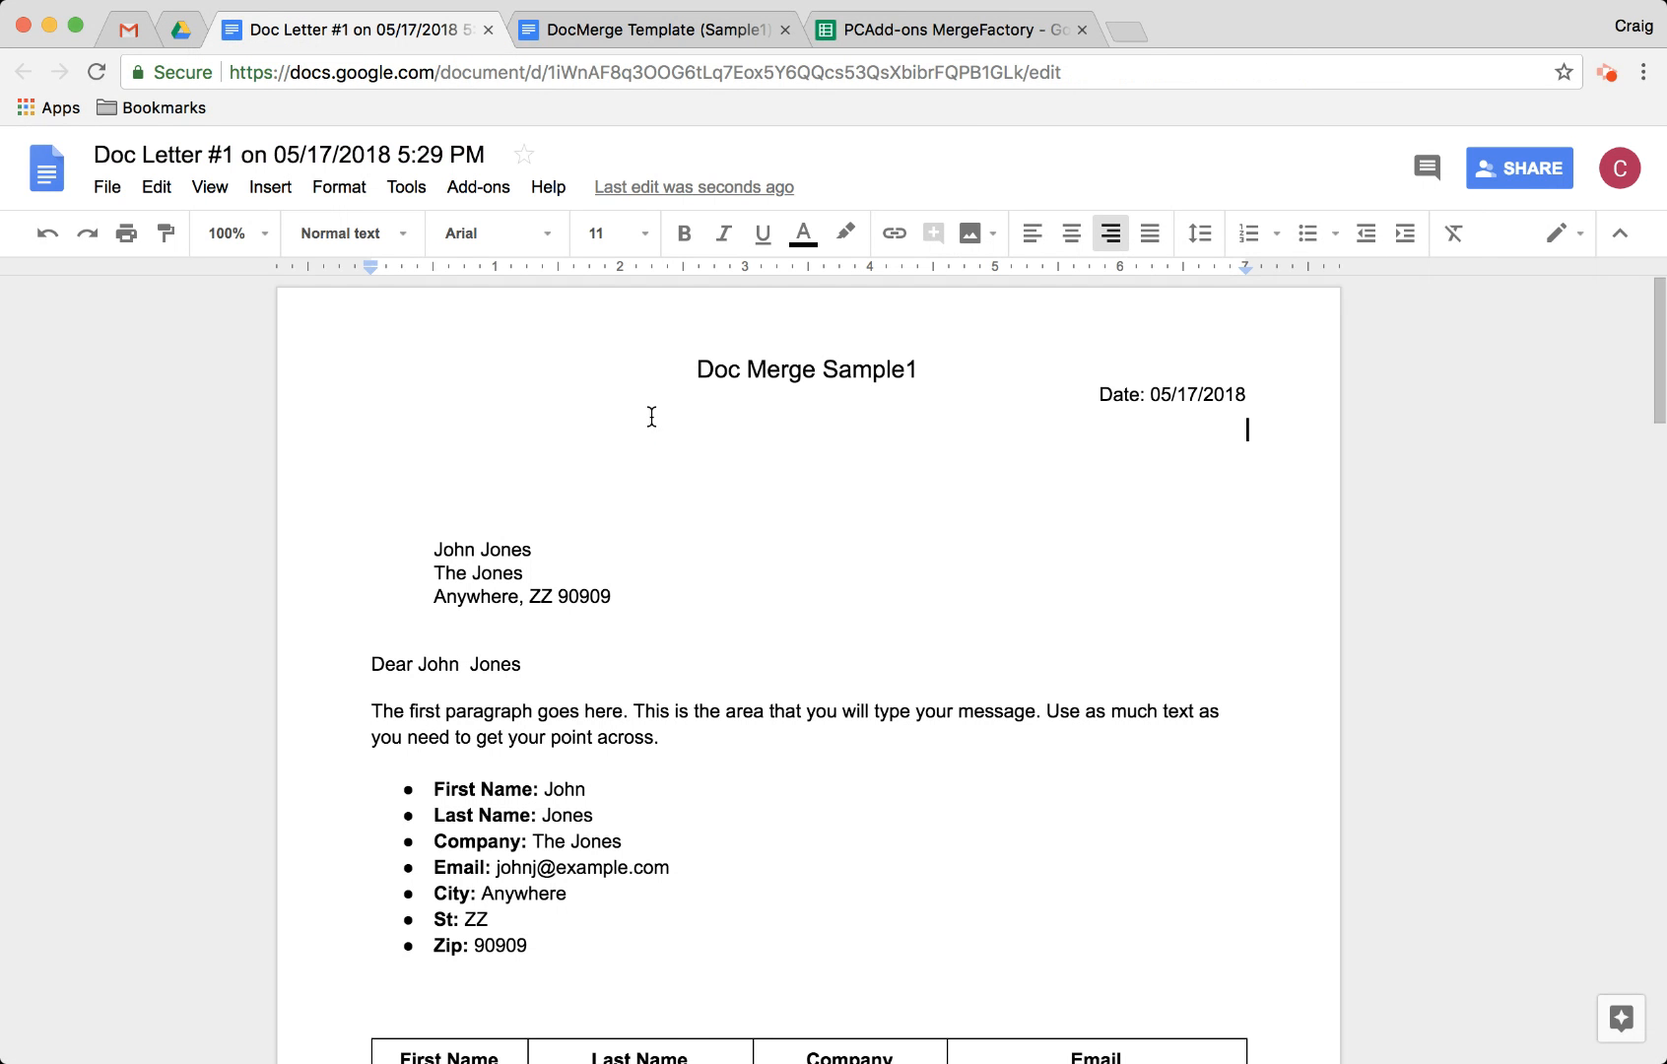
- Review the merged letters' address, list, table, birthday and time fields across the pages, and close the document
{"action": "scroll", "coordinate": [651, 417], "scroll_direction": "down", "scroll_amount": 7}
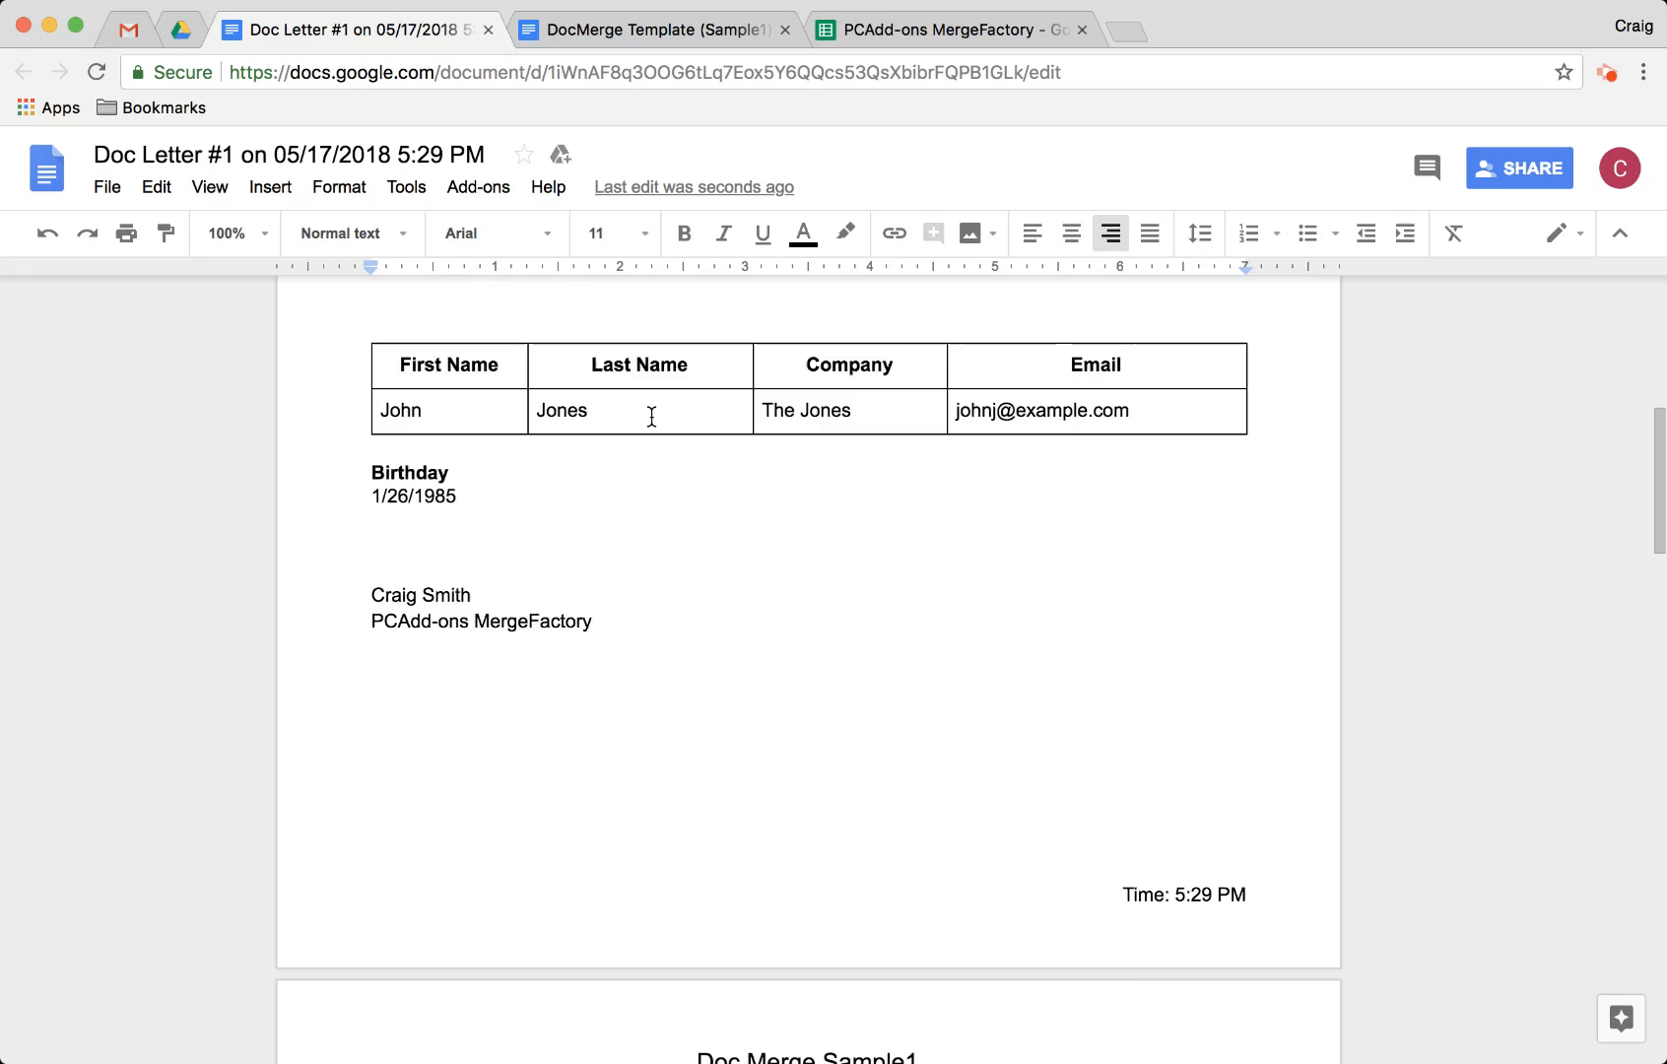
{"action": "scroll", "coordinate": [651, 417], "scroll_direction": "down", "scroll_amount": 7}
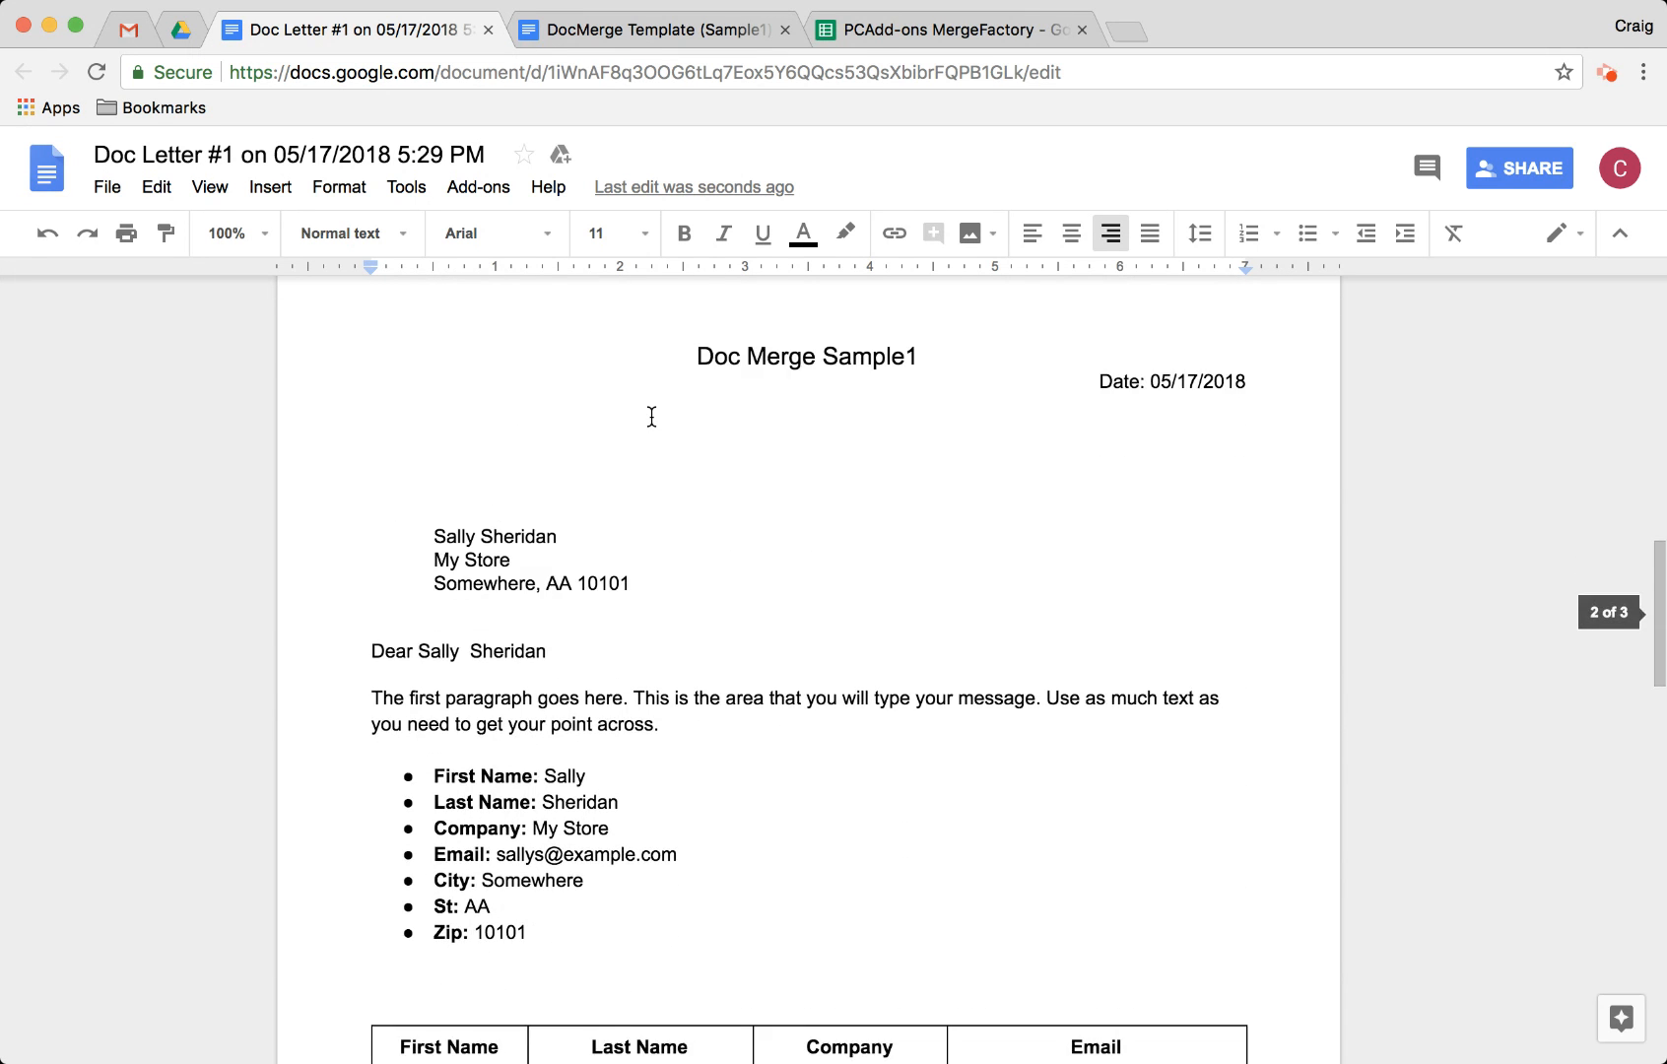
{"action": "scroll", "coordinate": [651, 417], "scroll_direction": "down", "scroll_amount": 5}
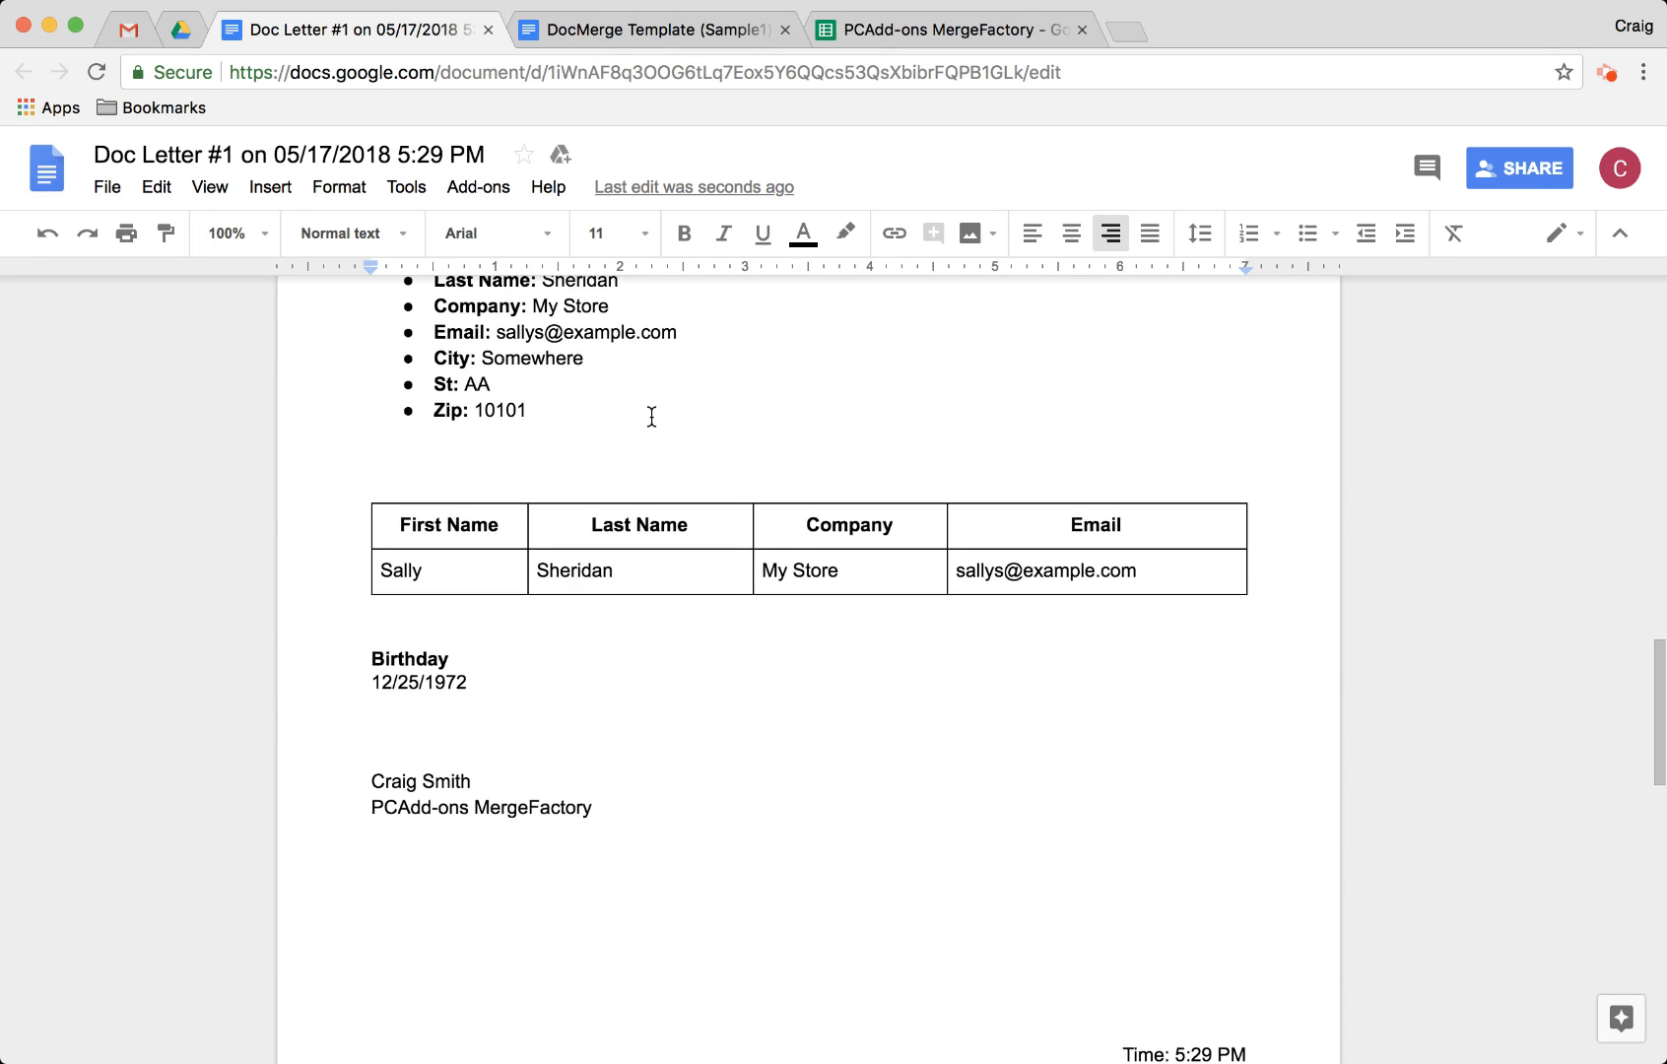
{"action": "scroll", "coordinate": [651, 416], "scroll_direction": "up", "scroll_amount": 20}
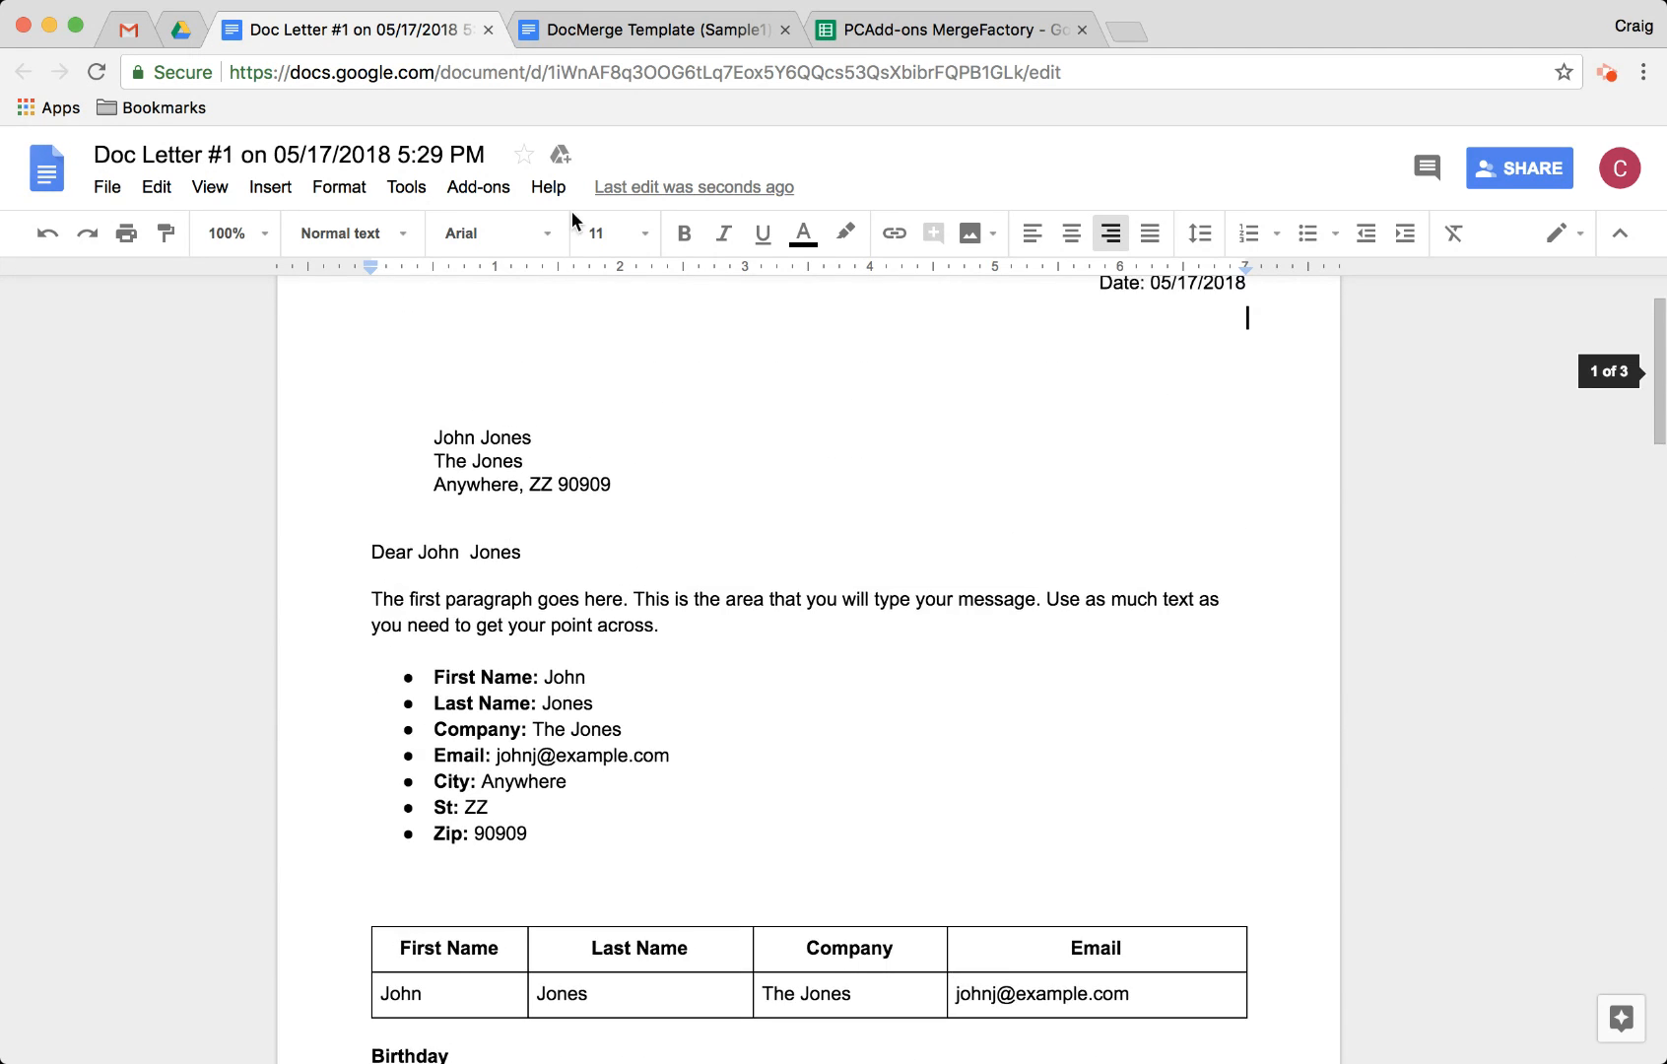
{"action": "left_click", "coordinate": [489, 30]}
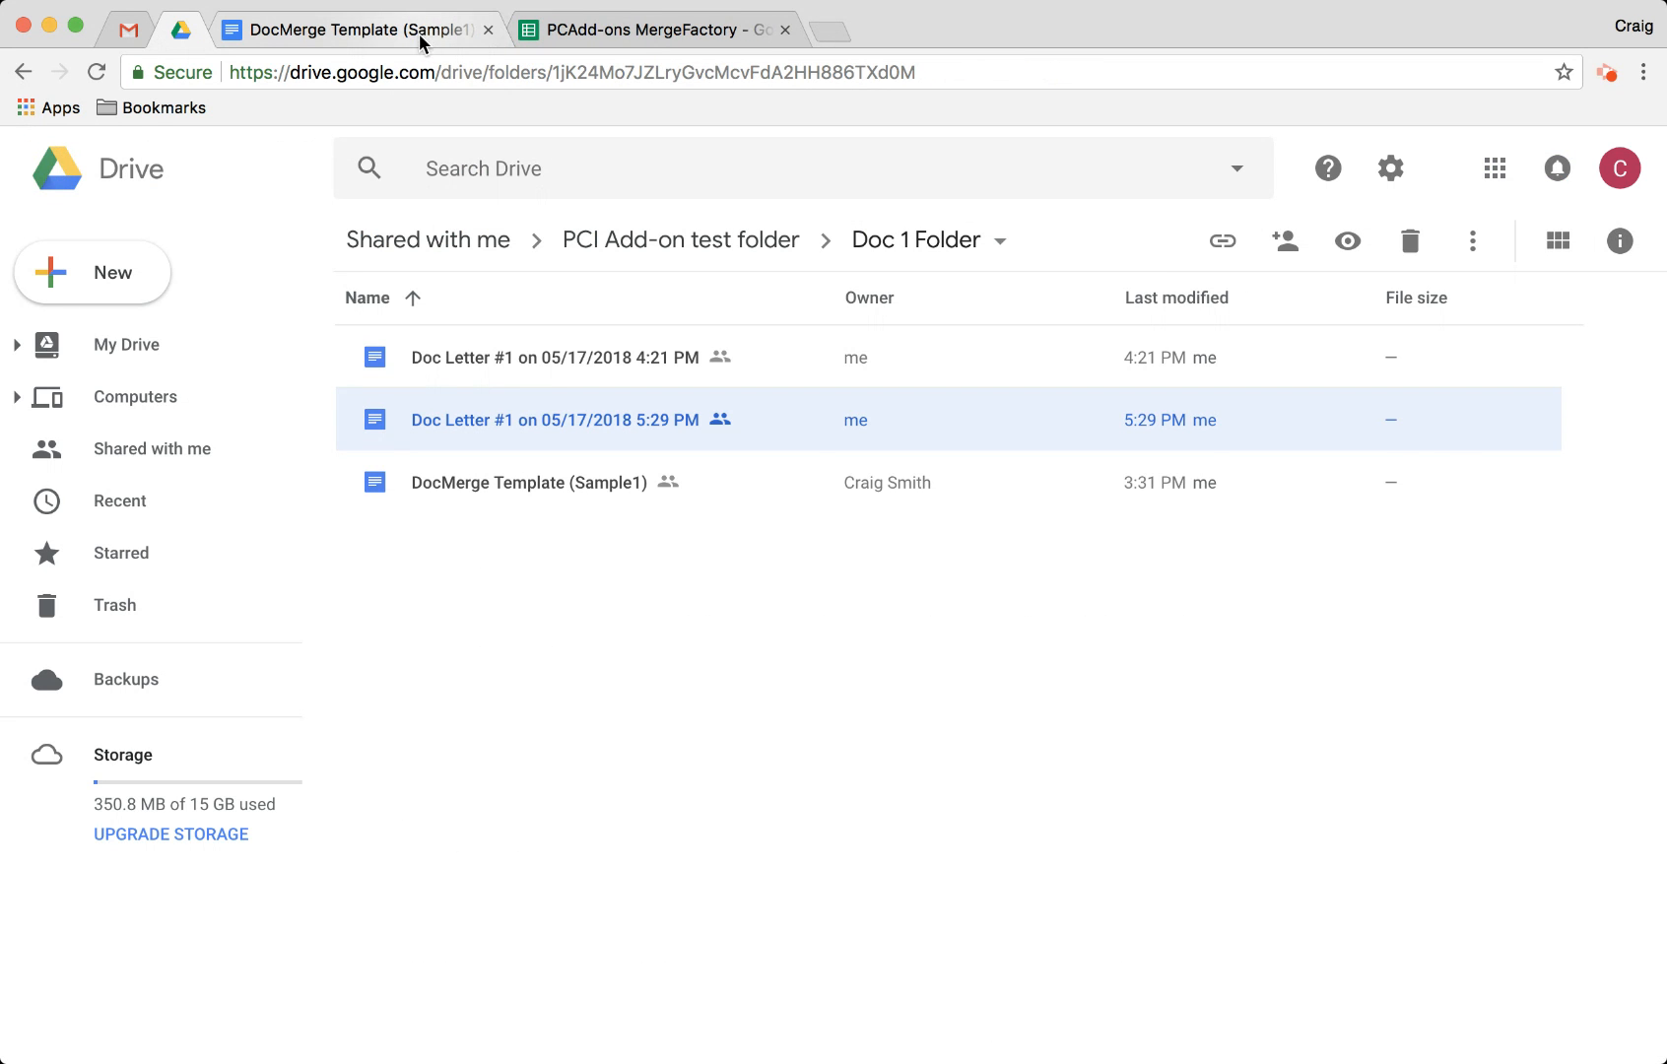
- Return to the PCAdd-ons MergeFactory spreadsheet and close the Doc Merge sidebar
{"action": "left_click", "coordinate": [639, 30]}
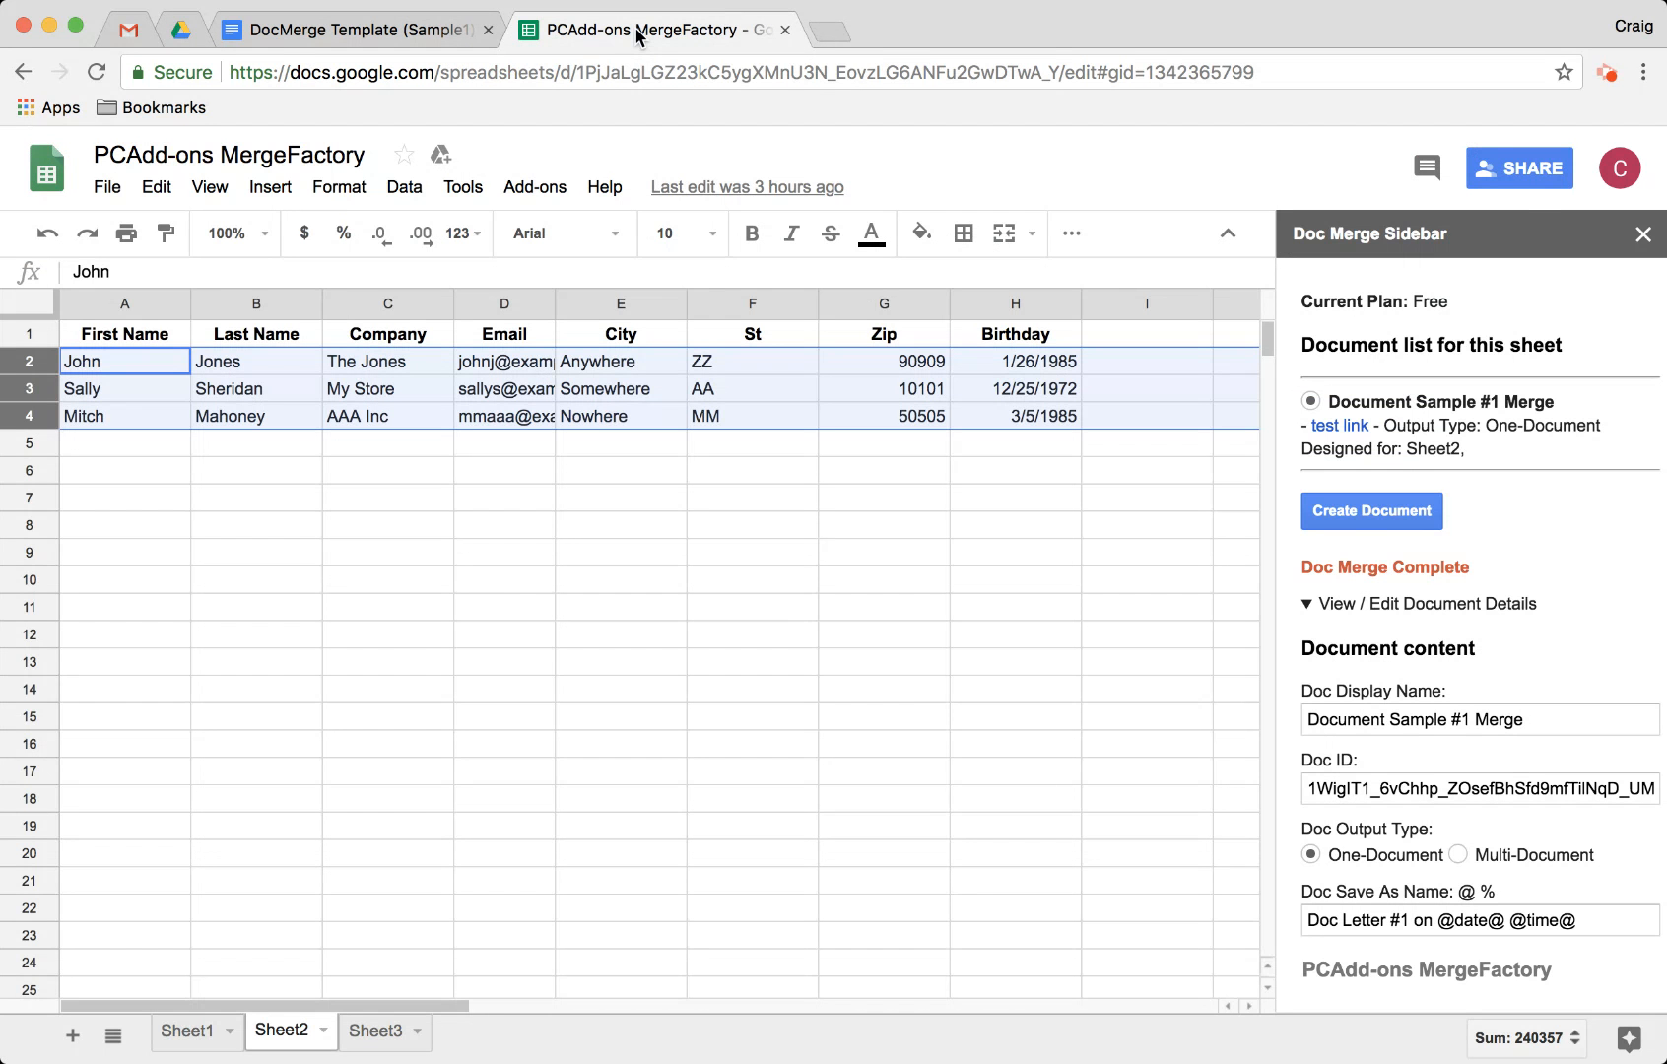
{"action": "left_click", "coordinate": [1642, 234]}
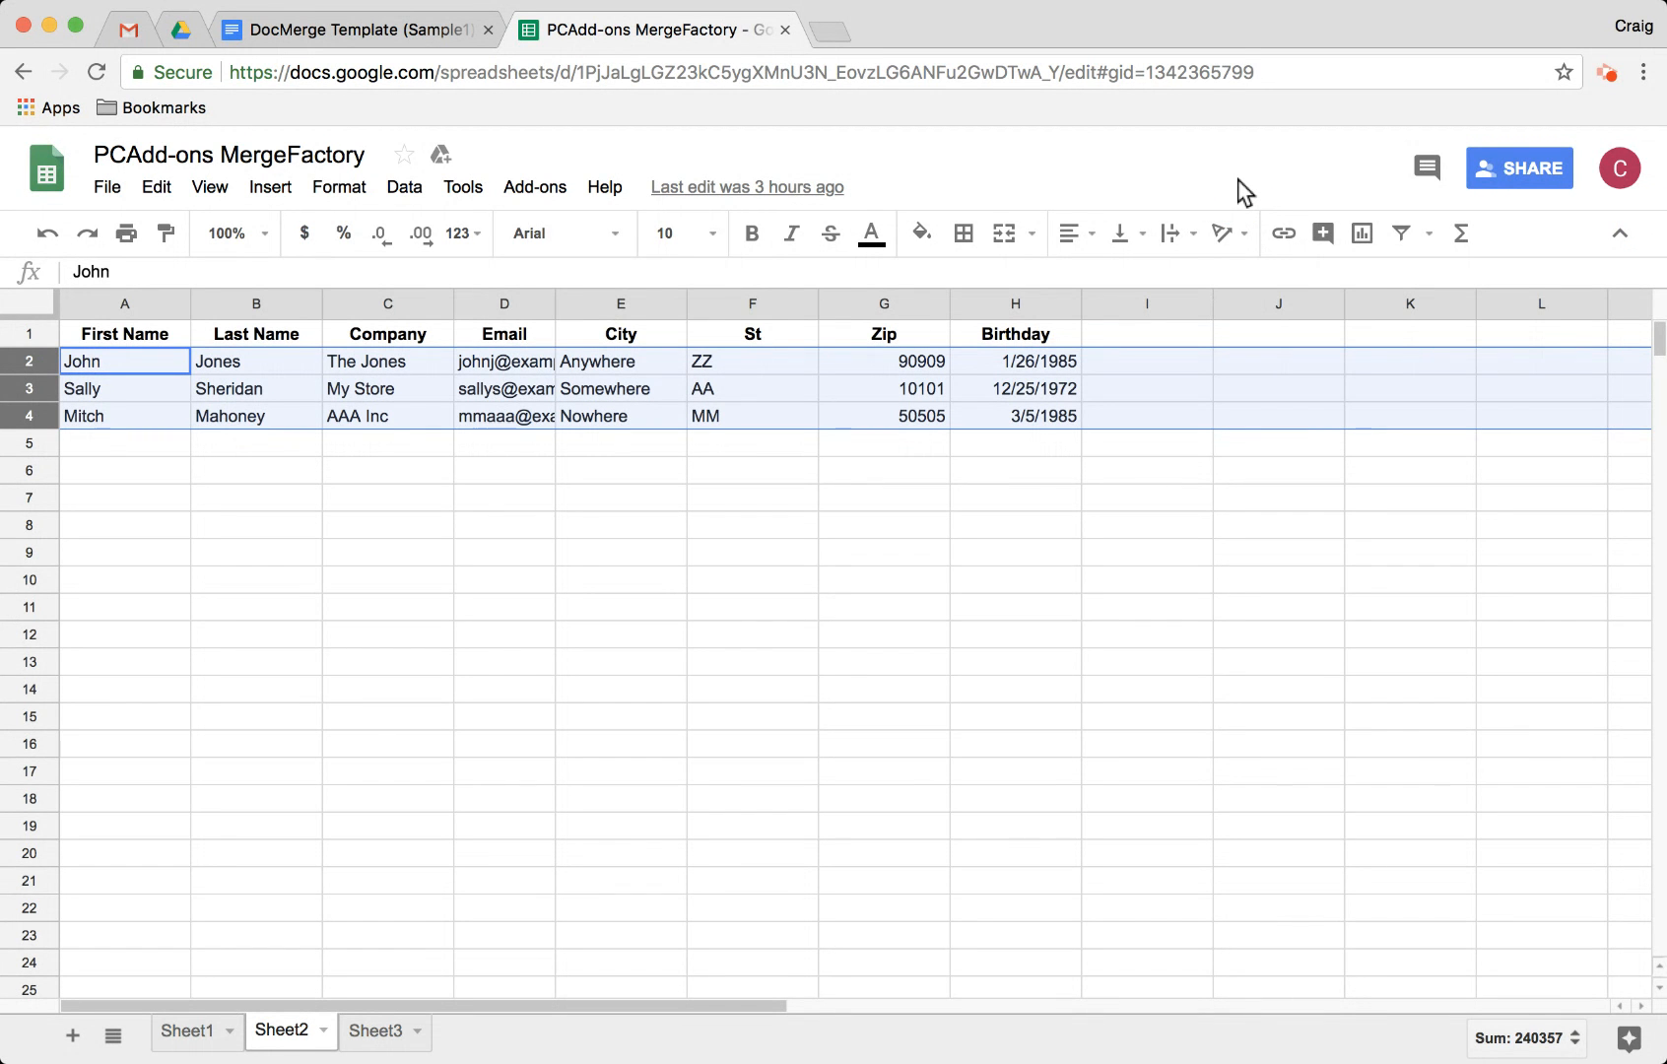
{"action": "left_click", "coordinate": [519, 192]}
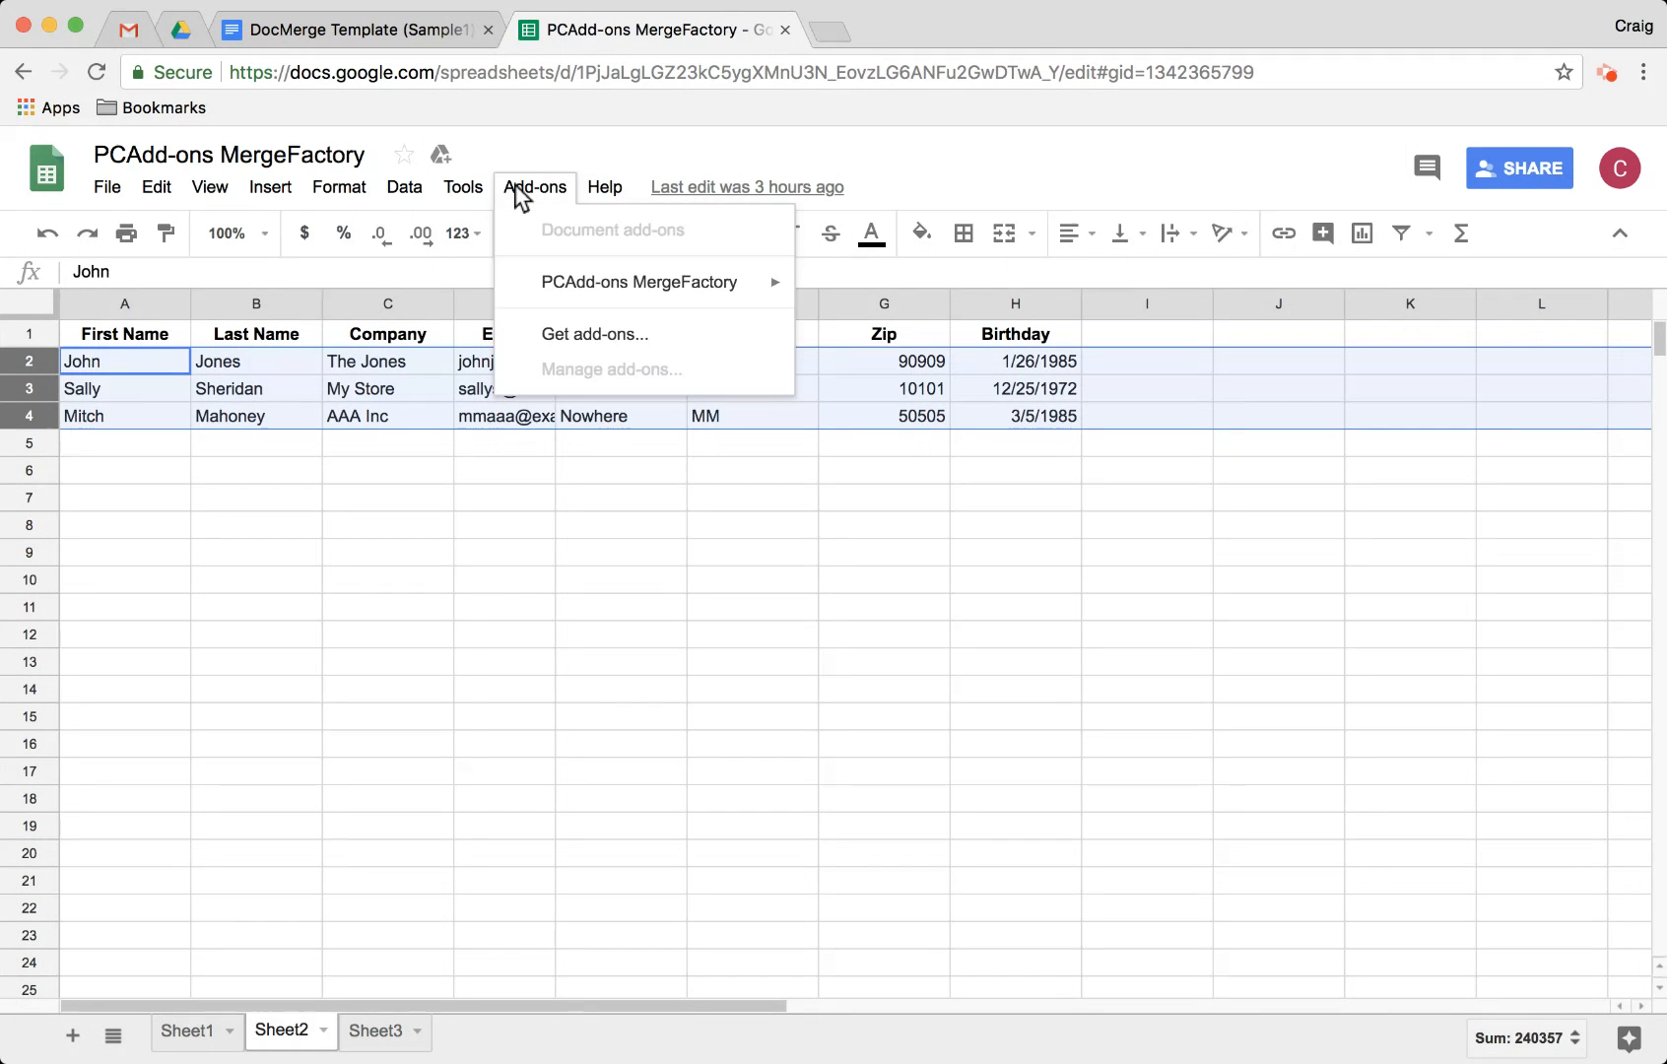
{"action": "left_click", "coordinate": [557, 142]}
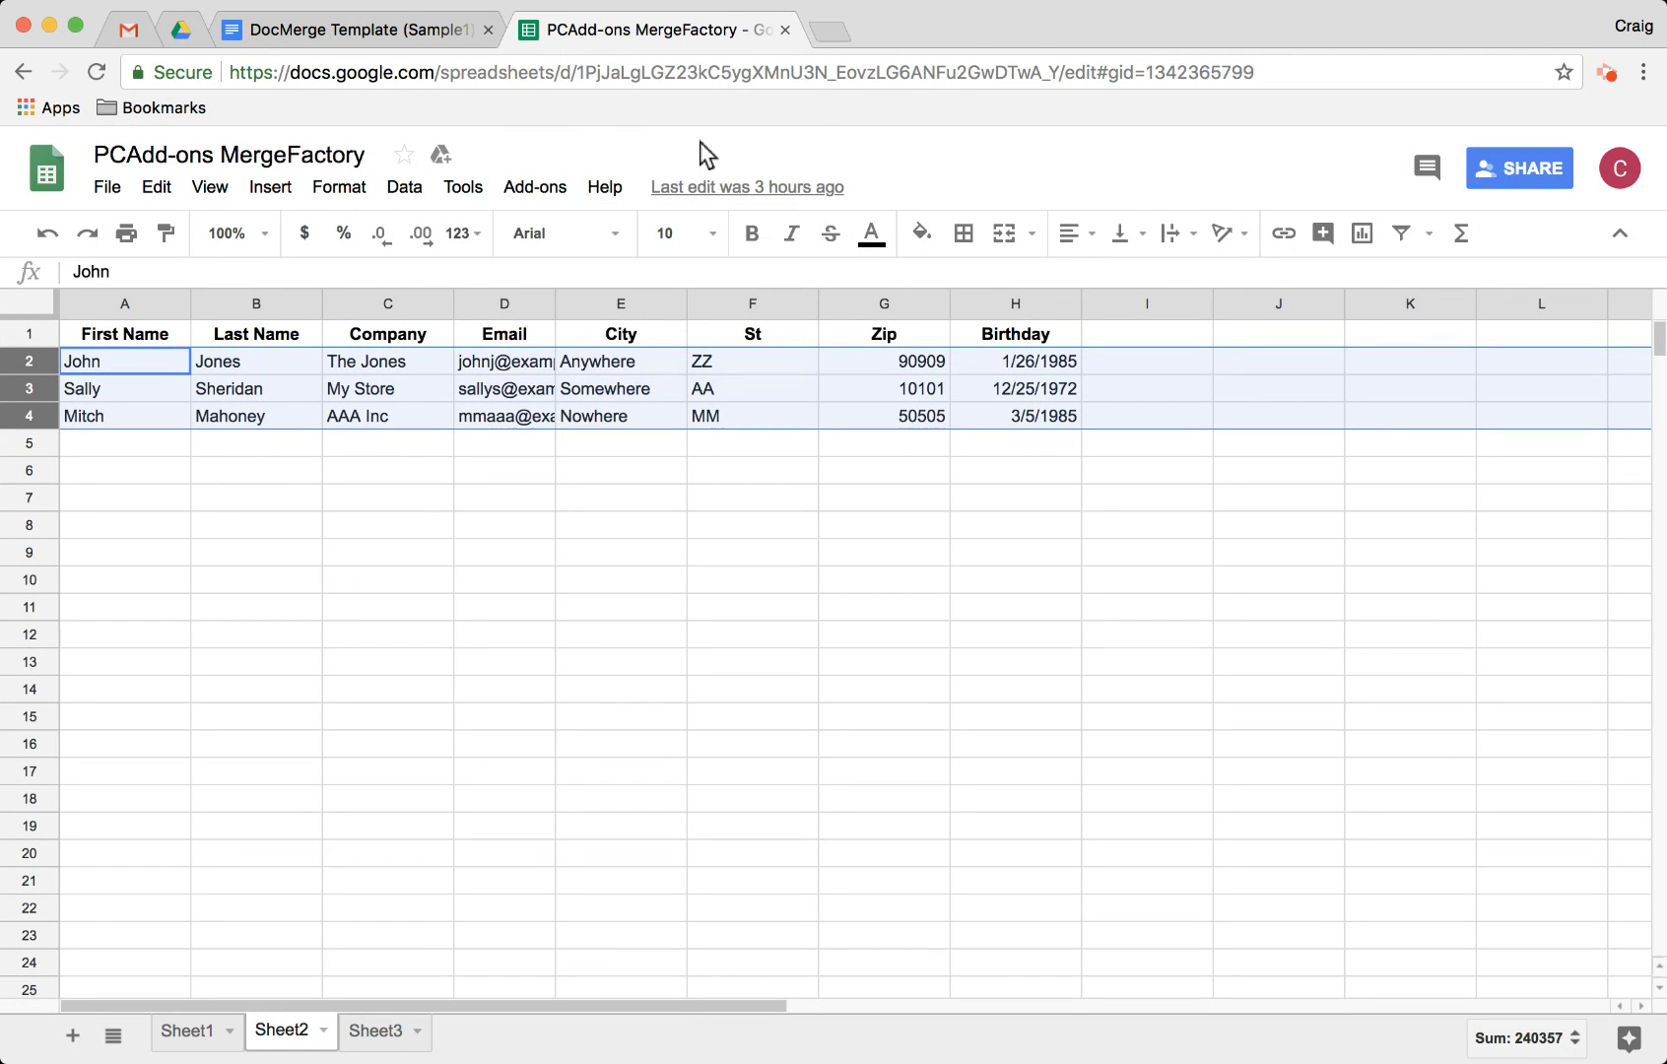